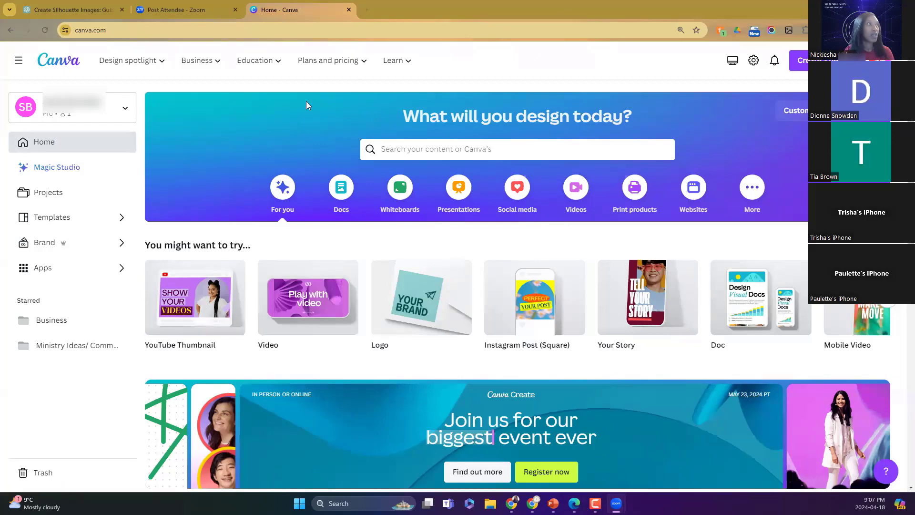
Create a new blank design with the custom size 1024 × 1024 px
mouse_move(197, 61)
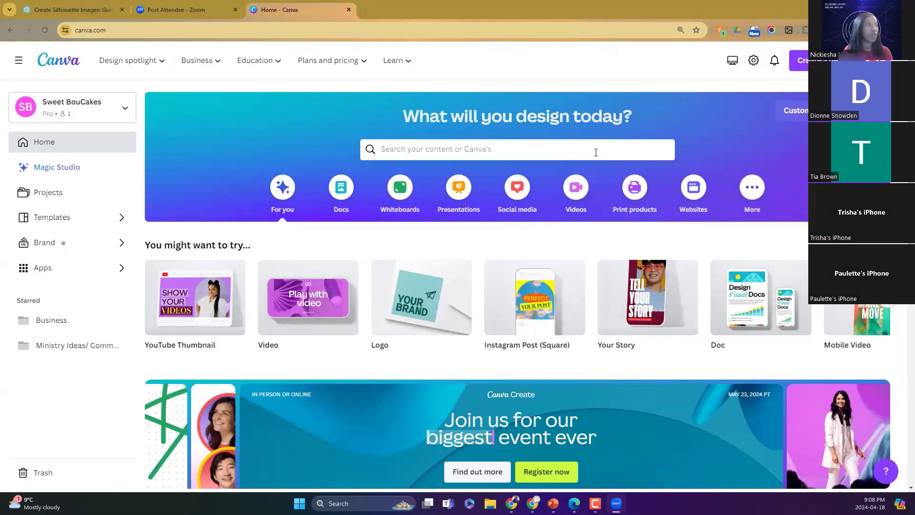
scroll(595, 153, "down", 5)
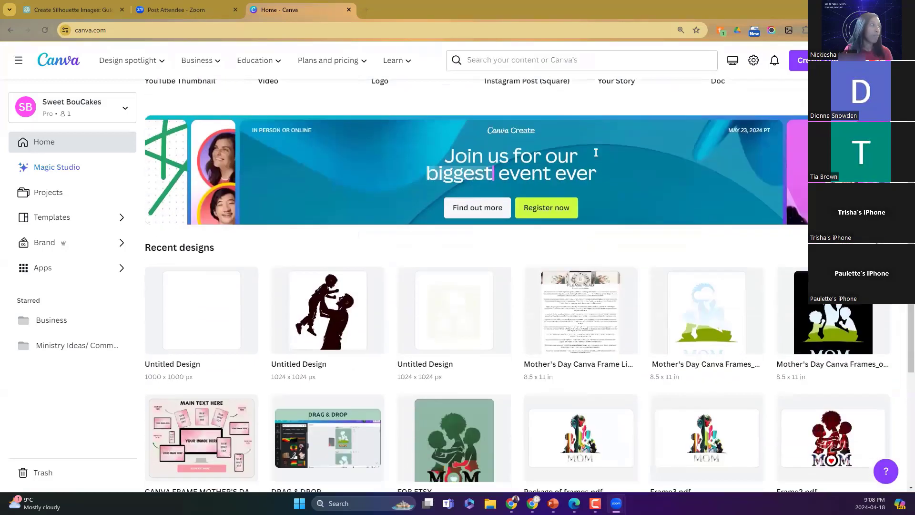
scroll(596, 153, "up", 3)
scroll(595, 152, "up", 2)
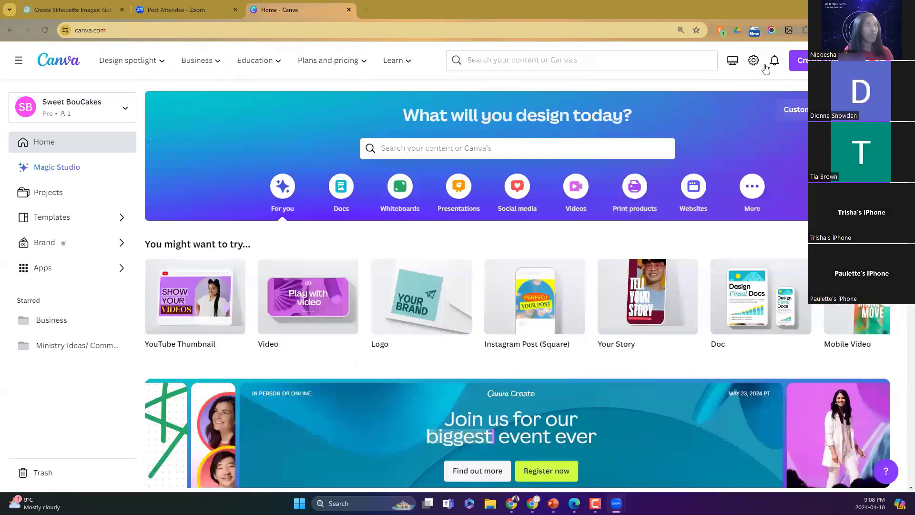
left_click(805, 66)
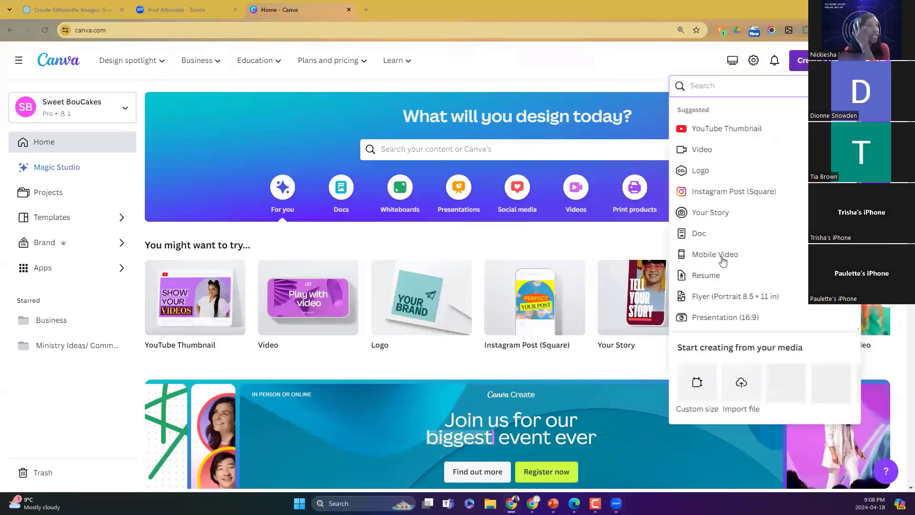
left_click(704, 386)
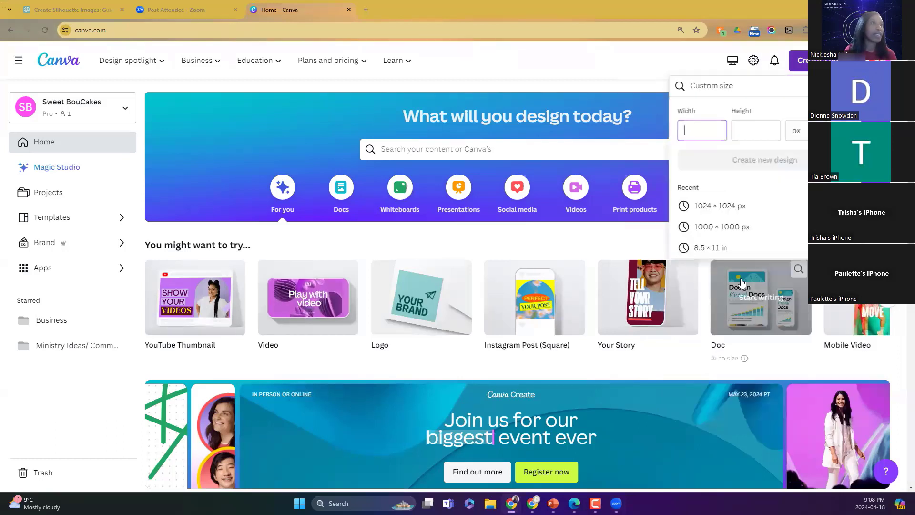
left_click(728, 210)
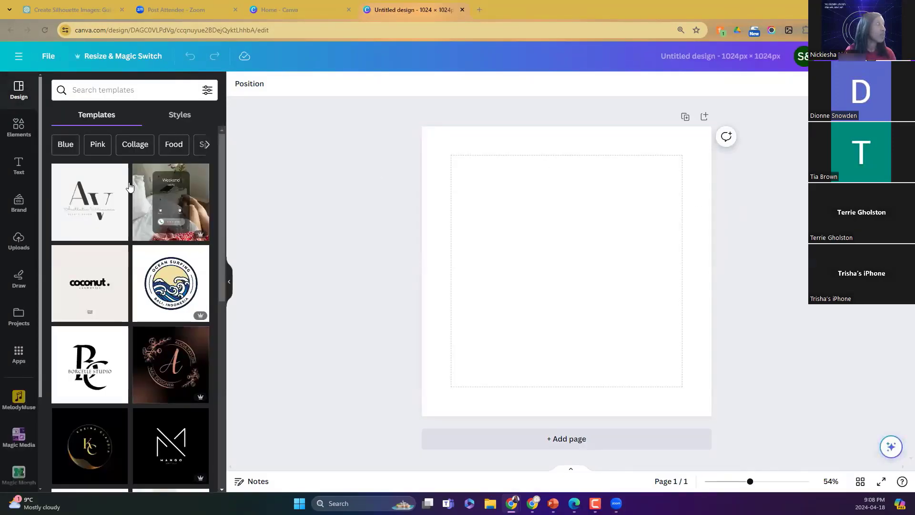
Search the elements library for "silhouette woman" and show all matching graphics
left_click(18, 125)
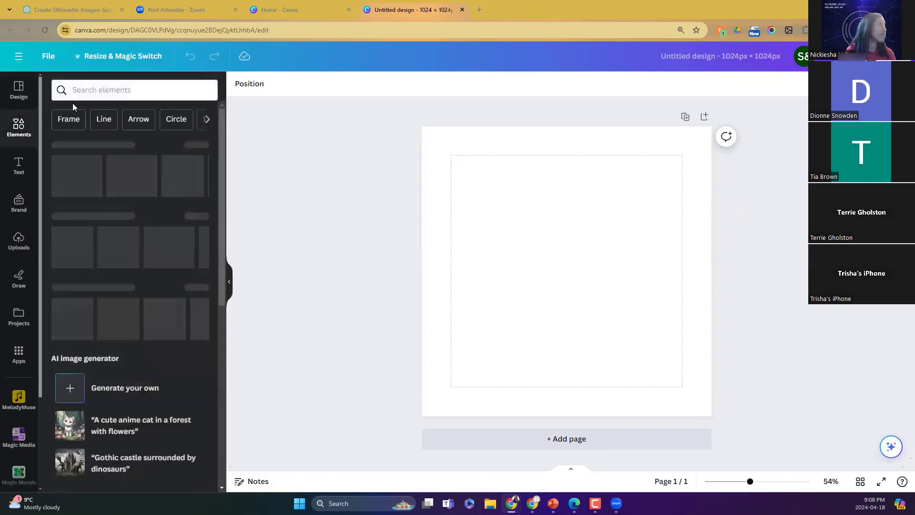
left_click(78, 91)
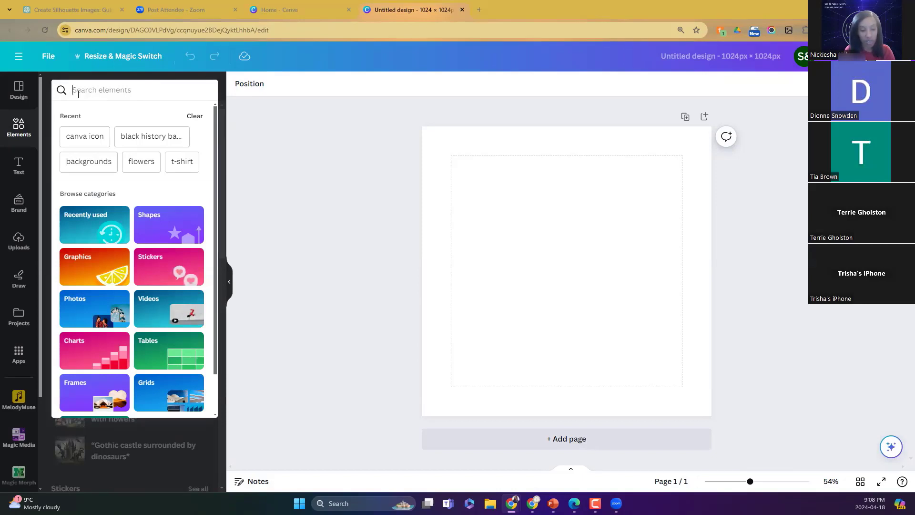
type("silhou")
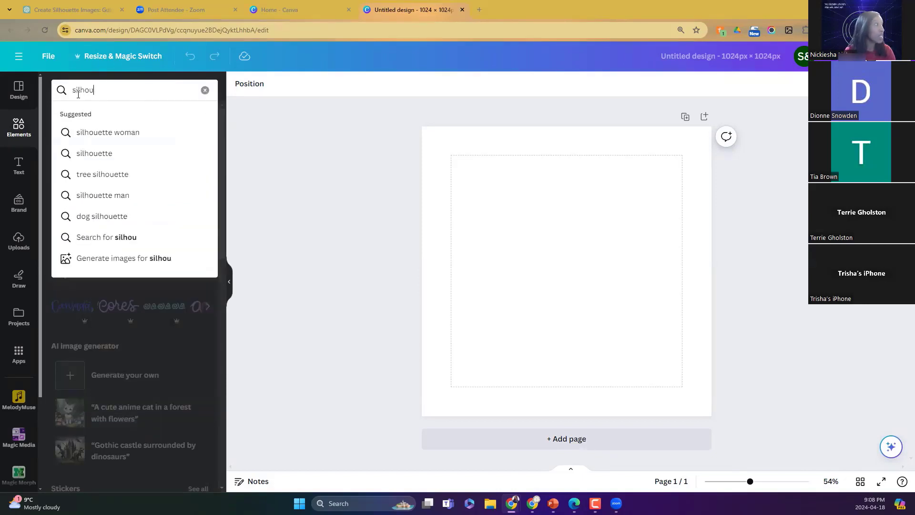
left_click(95, 134)
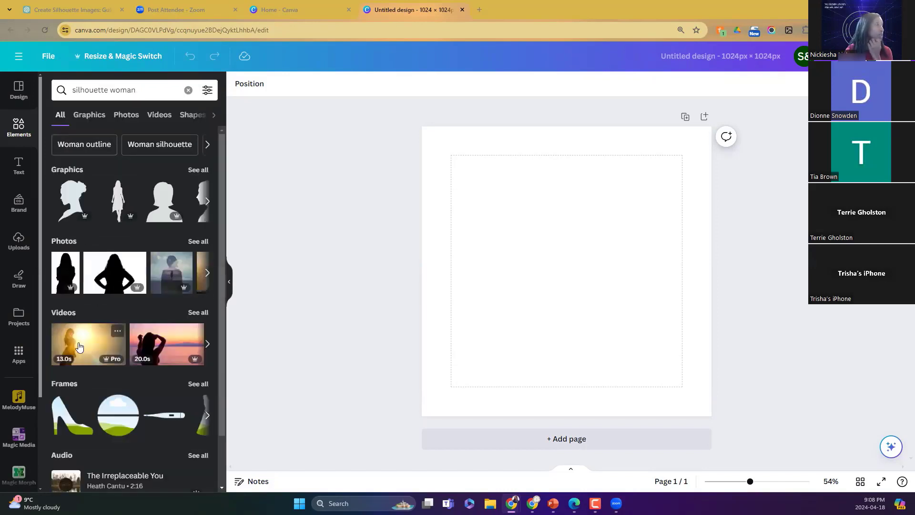
left_click(194, 176)
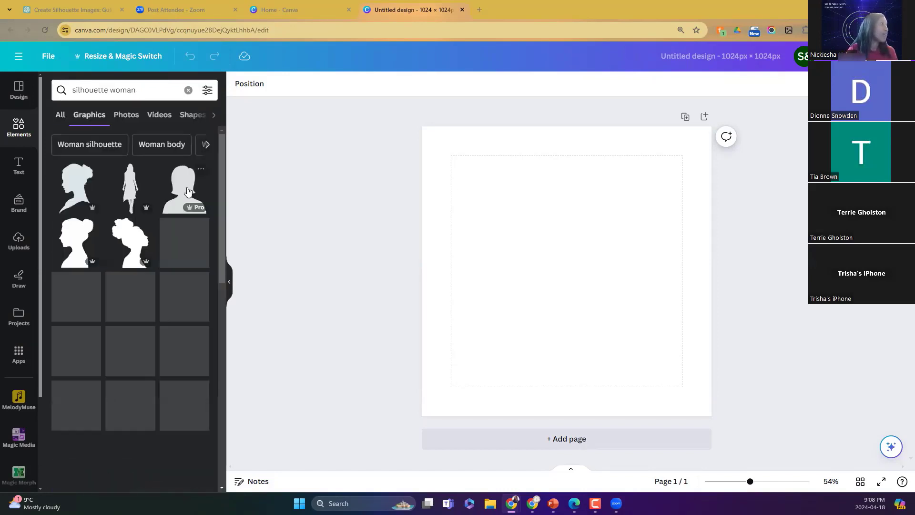
Add the black silhouette of a woman with an afro and a brown earring to the page
scroll(112, 287, "down", 4)
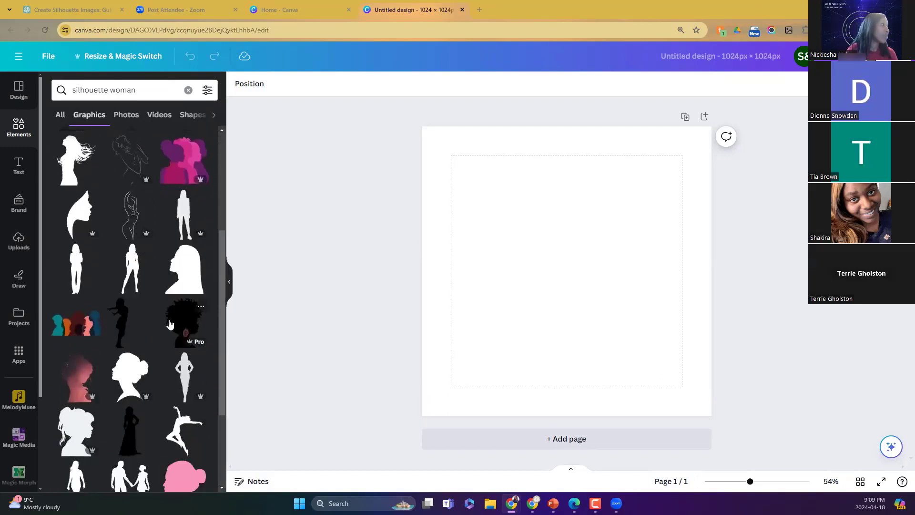
scroll(143, 286, "down", 1)
left_click(175, 281)
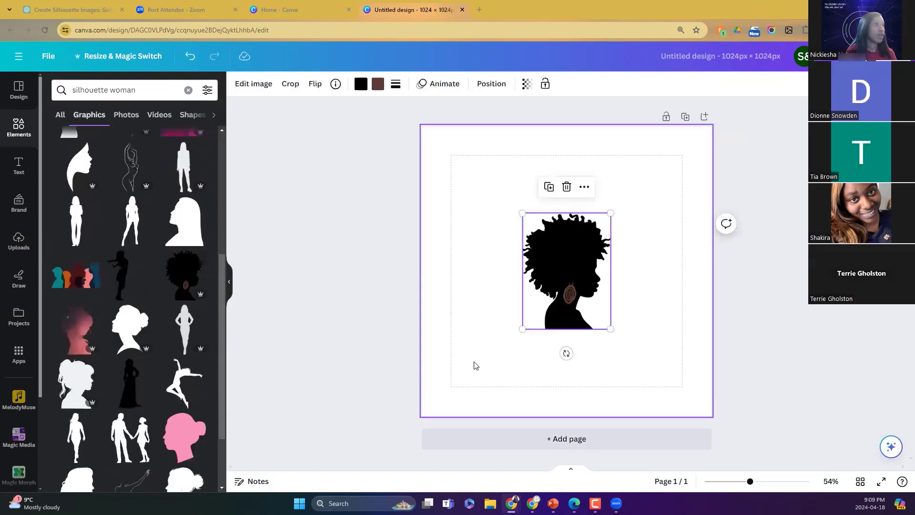
Enlarge the afro woman silhouette to fill most of the page and centre it horizontally
left_click_drag(611, 329, 663, 397)
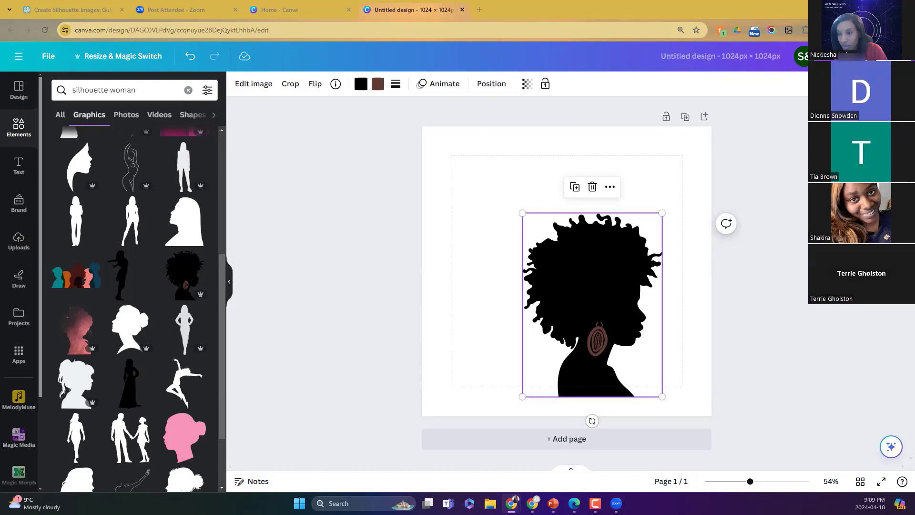
left_click_drag(522, 213, 451, 170)
left_click_drag(619, 241, 605, 240)
left_click(701, 267)
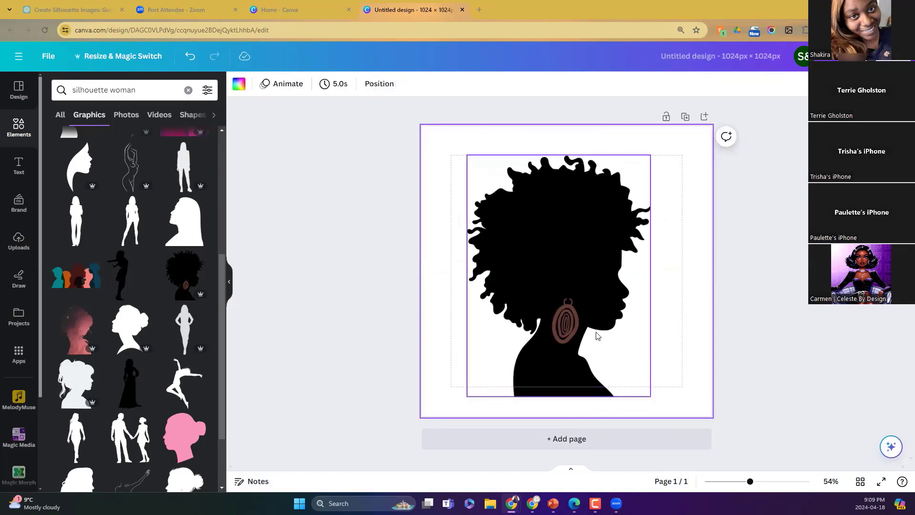
left_click_drag(627, 278, 636, 274)
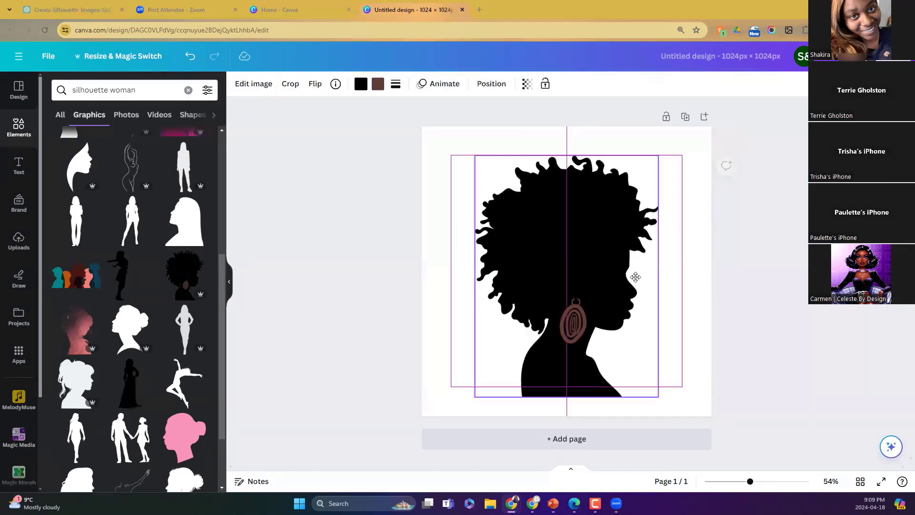
left_click(680, 280)
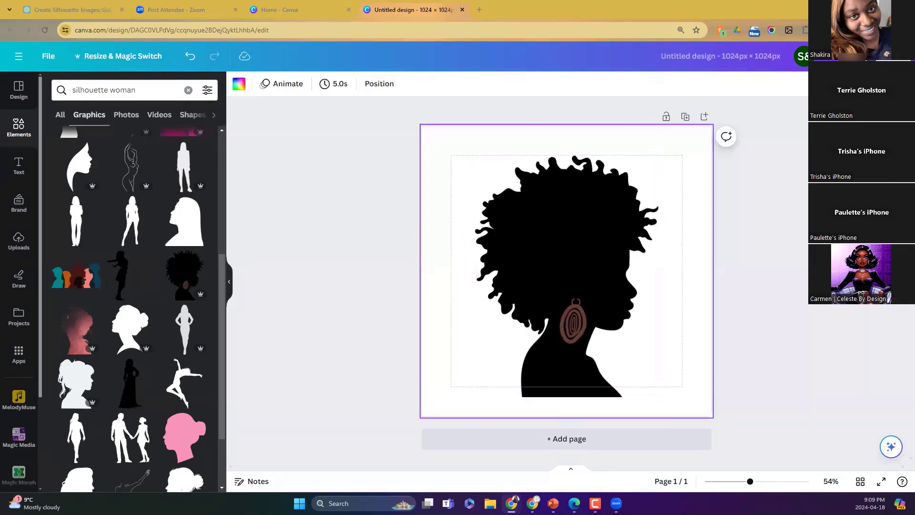
Download the afro woman design as an SVG file
left_click(887, 56)
left_click(762, 320)
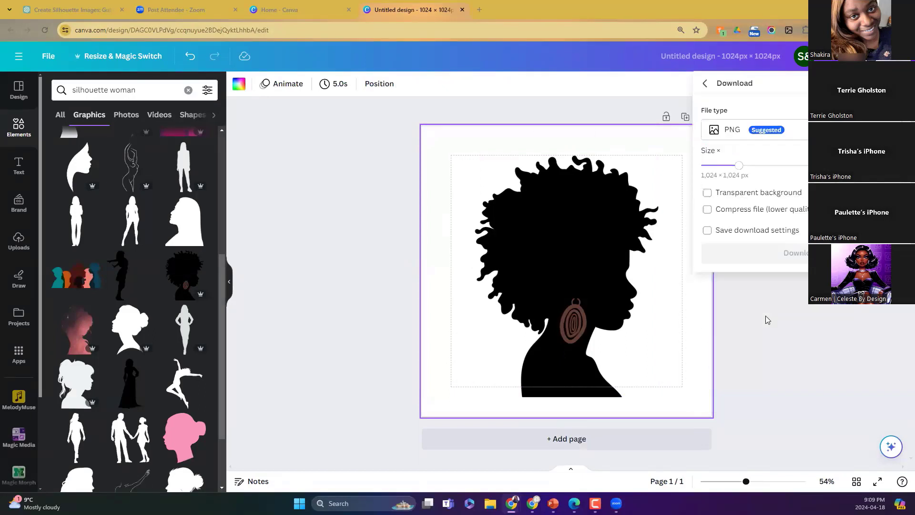
left_click_drag(739, 165, 786, 166)
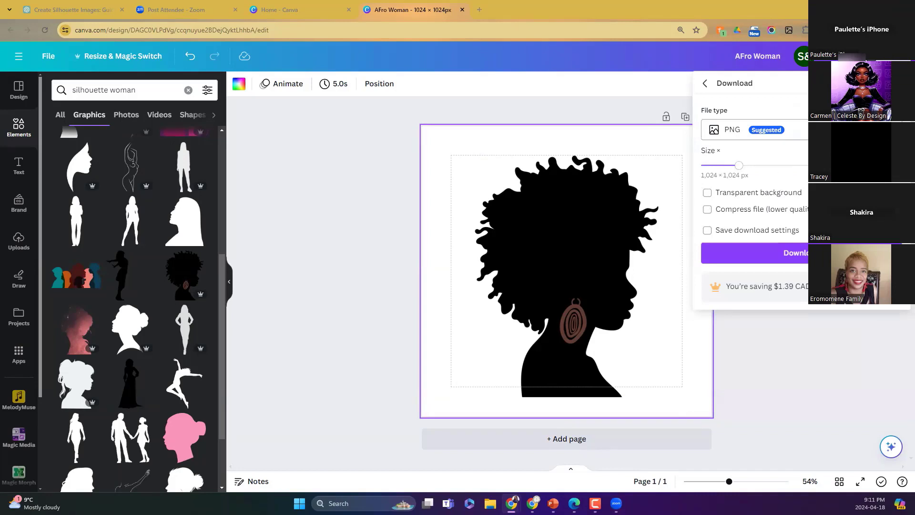
left_click(754, 130)
left_click(756, 286)
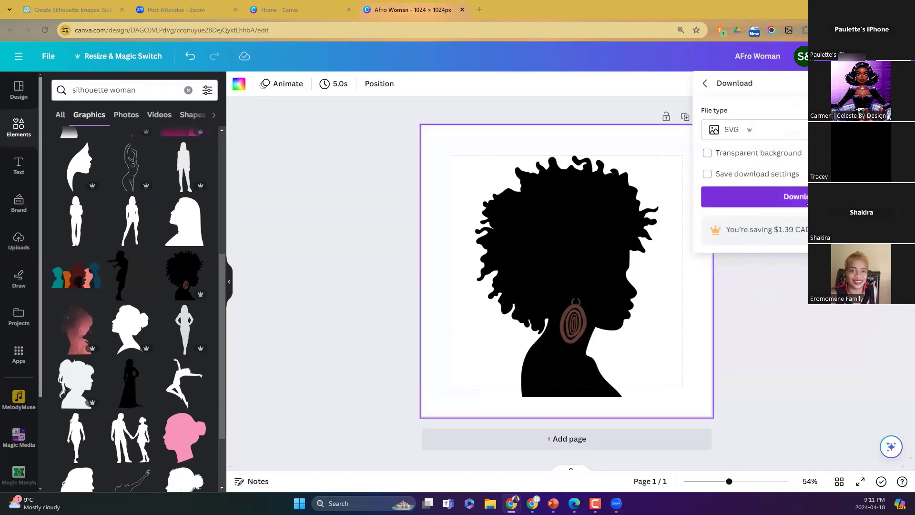
left_click(707, 153)
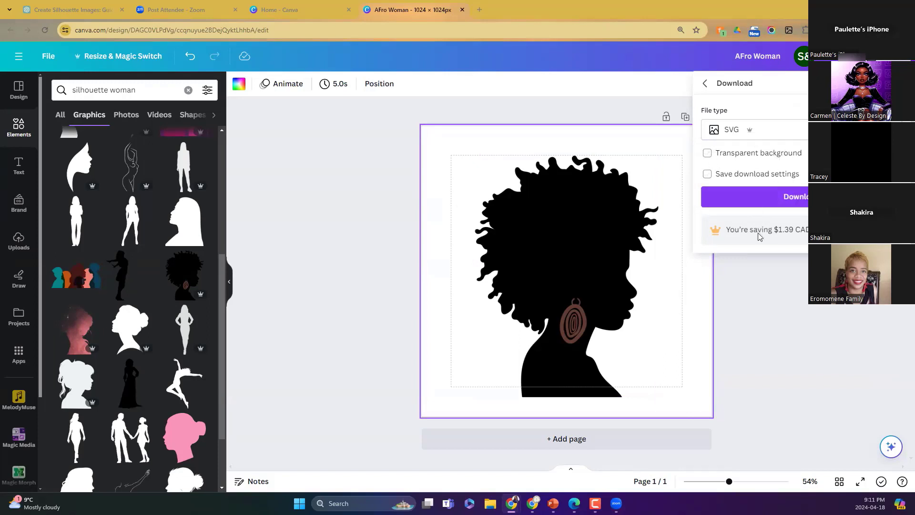
left_click(801, 199)
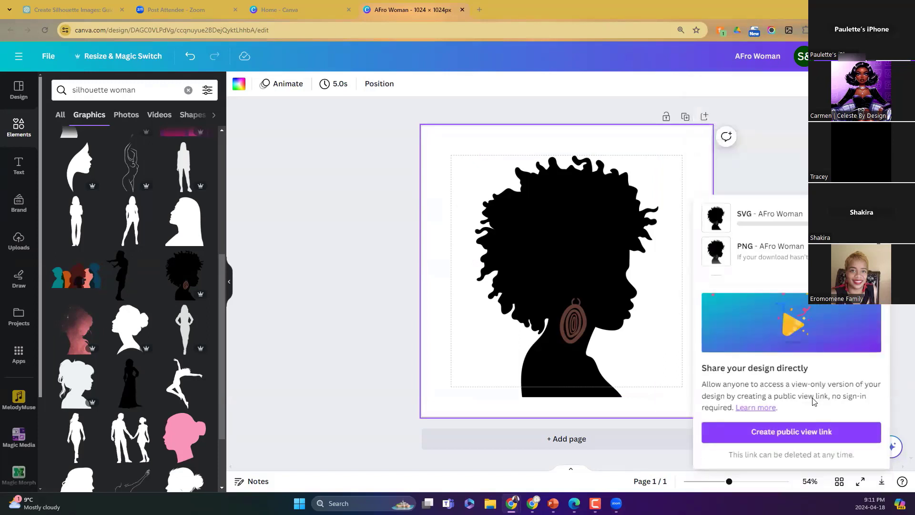
Switch to the blank Presentation2 in PowerPoint and insert the AFro Woman SVG picture from the Downloads folder
mouse_move(553, 503)
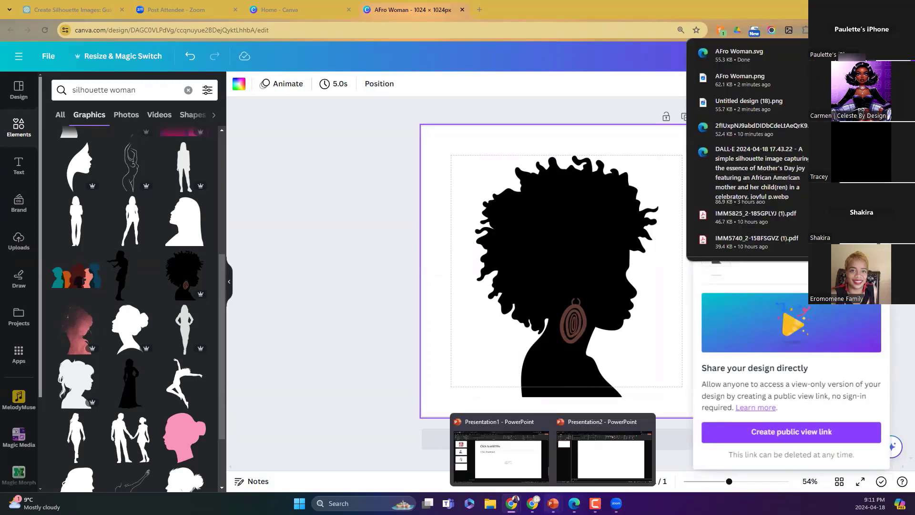
left_click(590, 465)
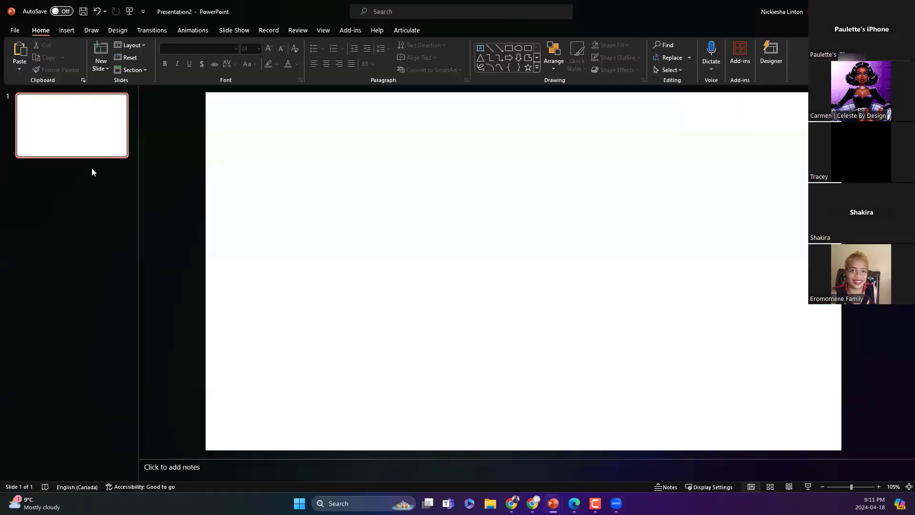
left_click(73, 32)
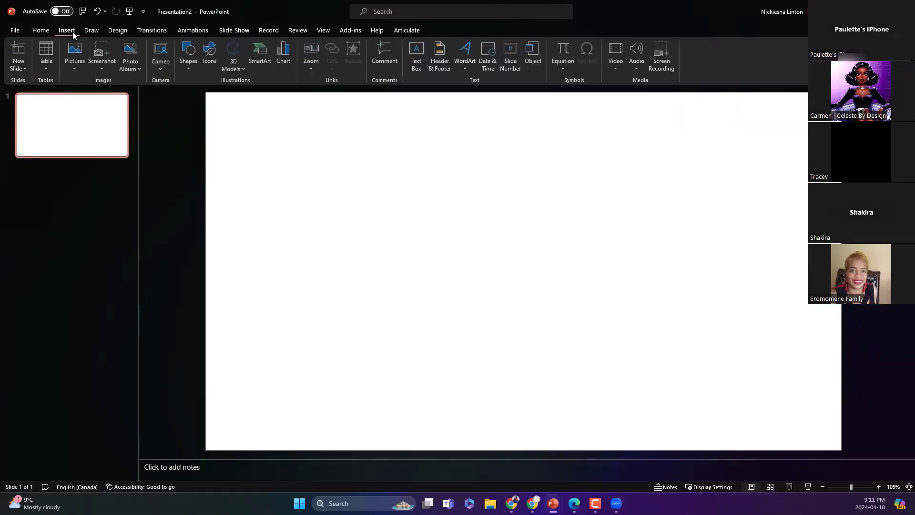
left_click(74, 58)
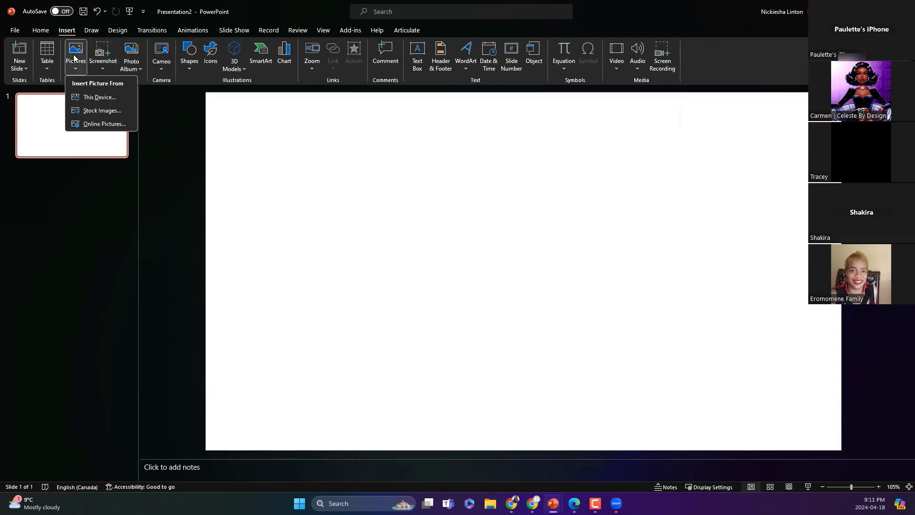
left_click(84, 98)
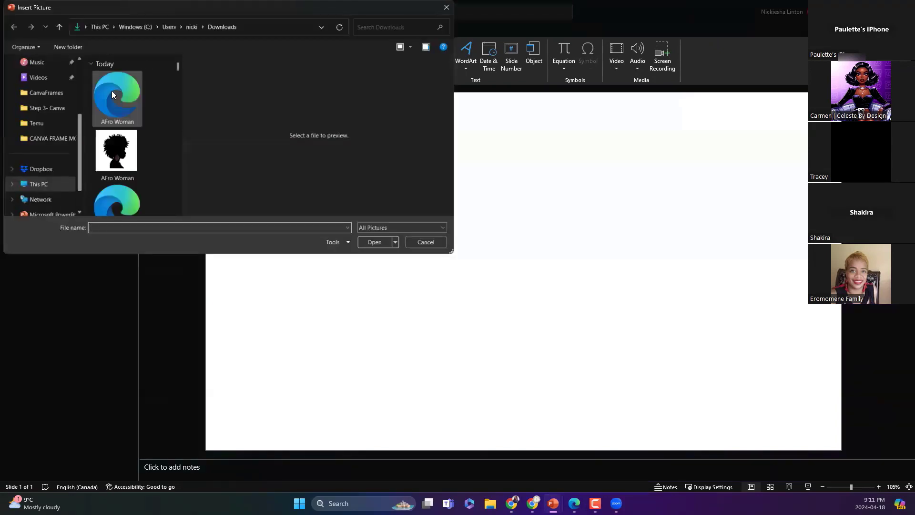
double_click(111, 90)
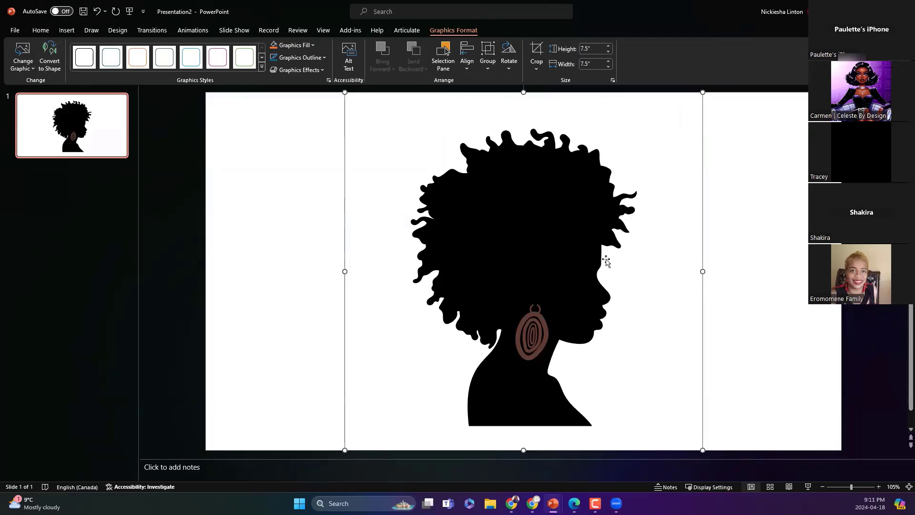
Convert the inserted afro woman graphic into separate editable shapes and deselect them
left_click(49, 61)
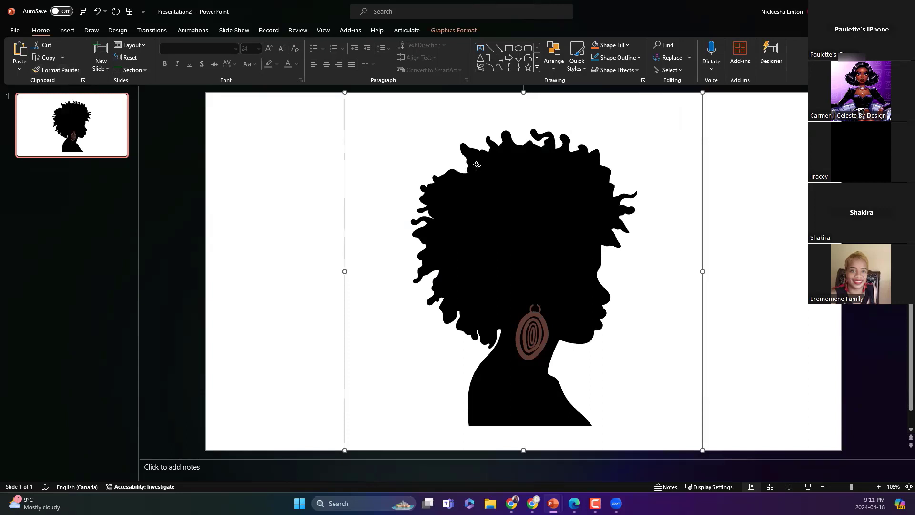
left_click(54, 59)
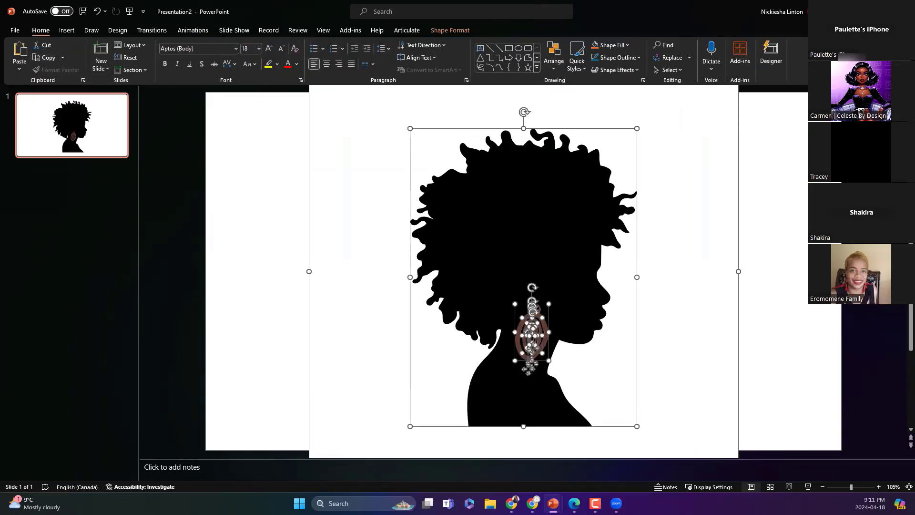
left_click(782, 221)
Select the black head silhouette and the white background shape in turn to examine the individual pieces
left_click(549, 208)
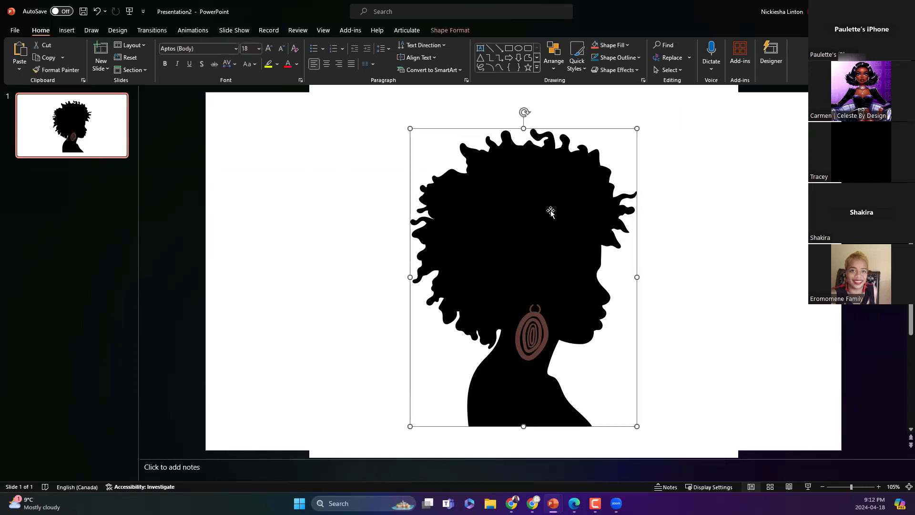
left_click(686, 139)
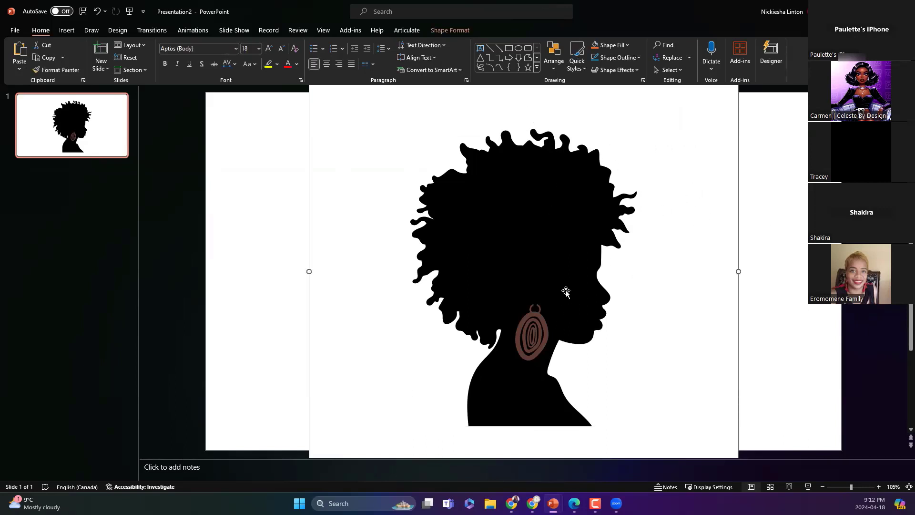
left_click(540, 243)
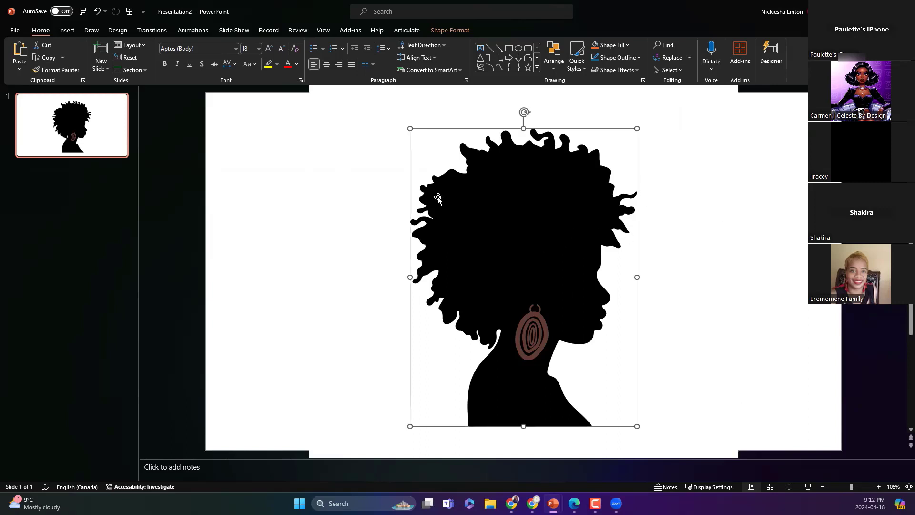
left_click(351, 237)
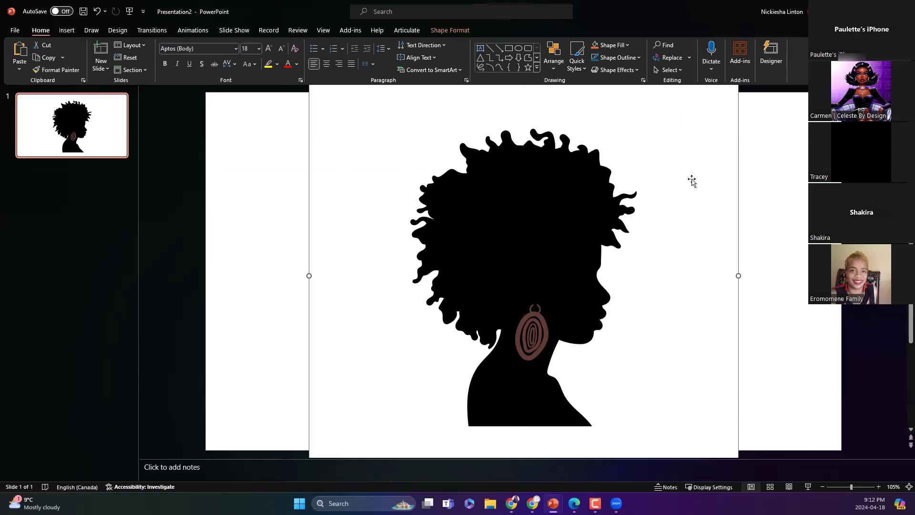
key("Escape")
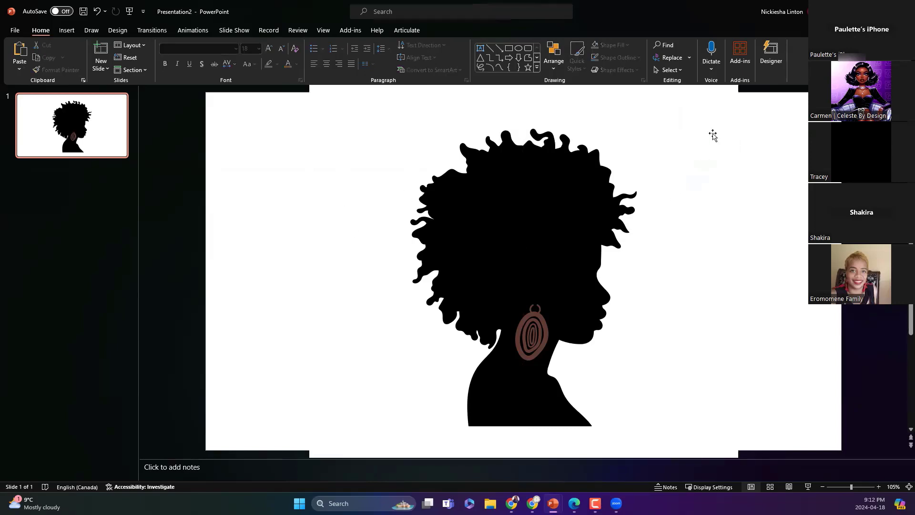
key("super+Down")
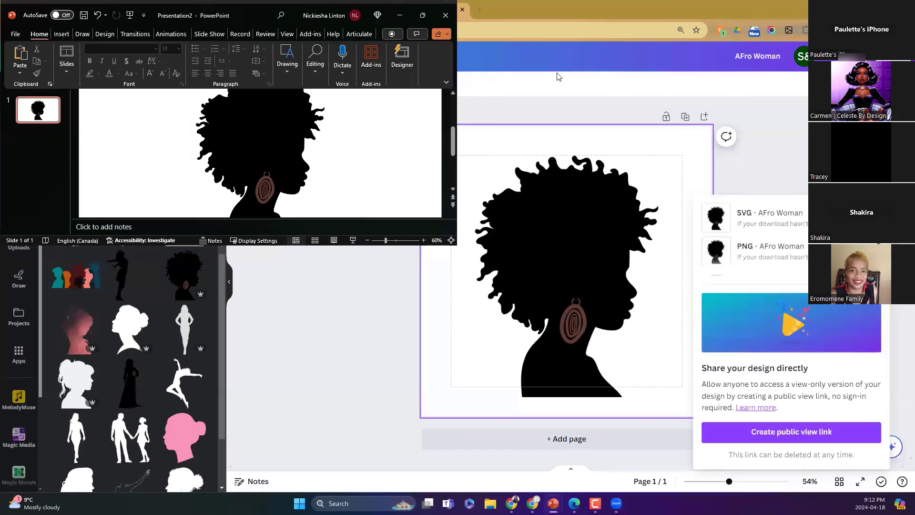
key("super+Down")
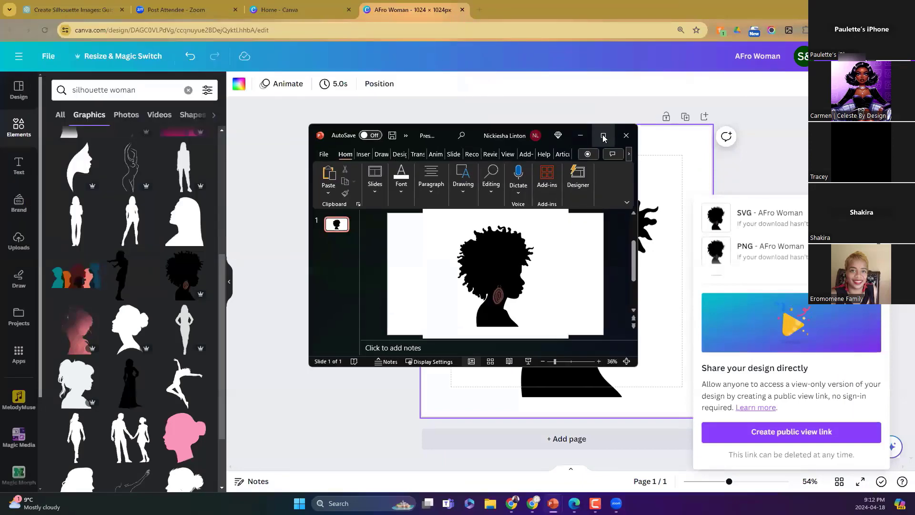
left_click(604, 137)
Delete the white background shape behind the woman's silhouette
left_click(700, 157)
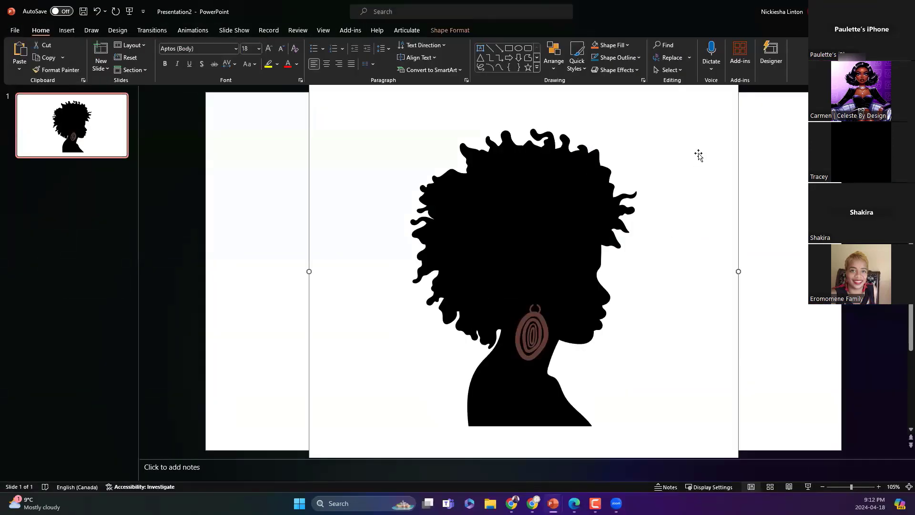
key("Delete")
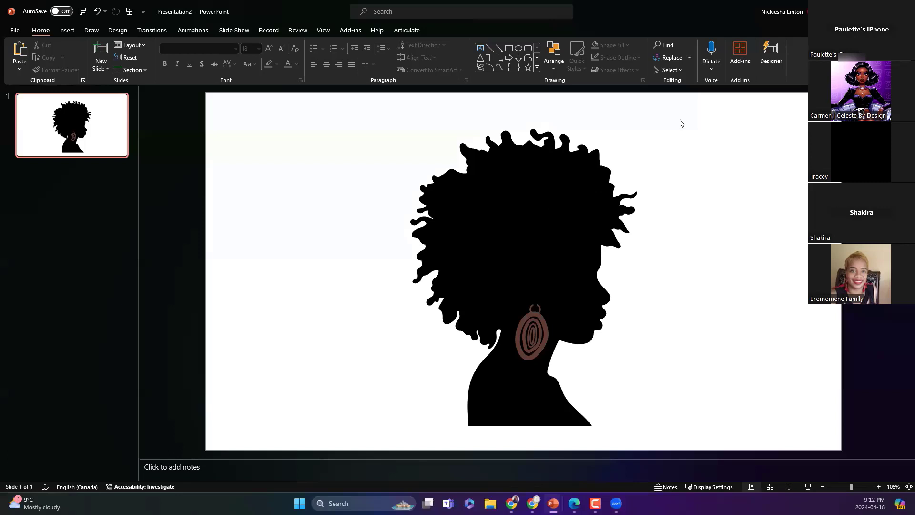
Fill the black head silhouette with the stock image of red cinema seats and popcorn
left_click(549, 196)
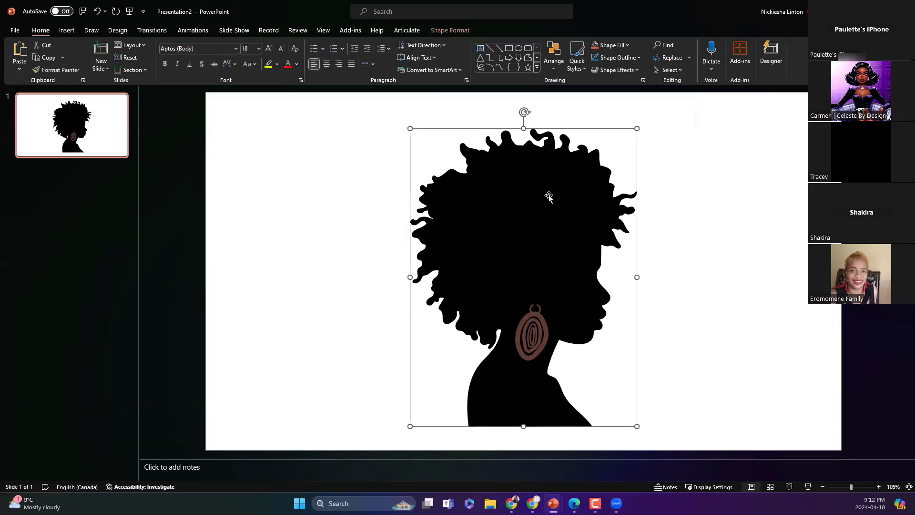
left_click(628, 46)
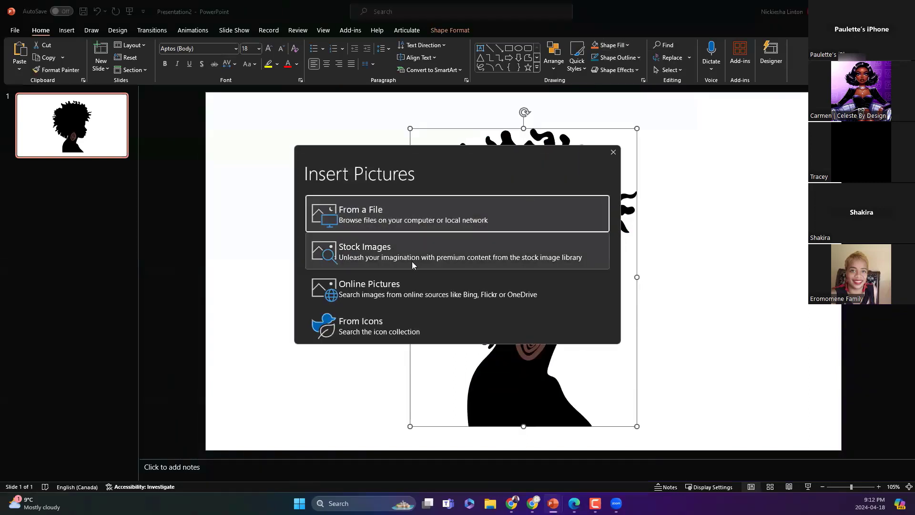
left_click(408, 257)
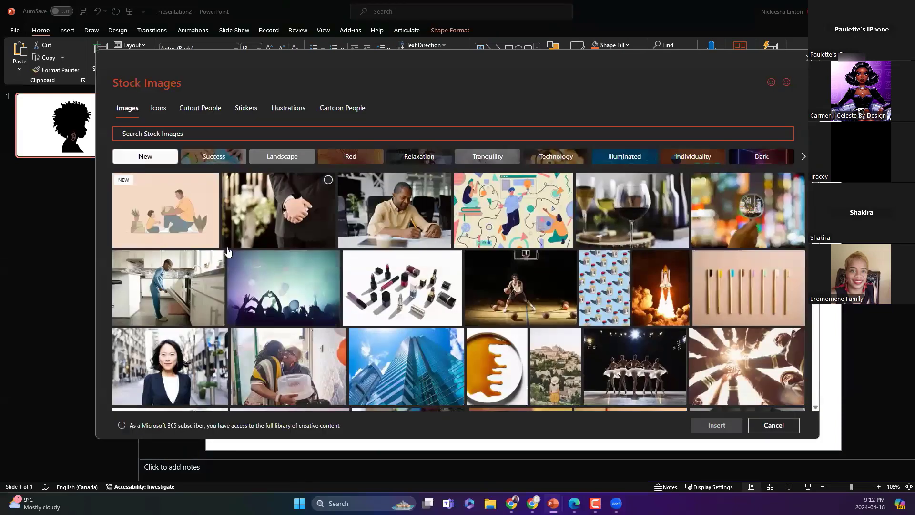
scroll(559, 320, "down", 3)
scroll(560, 320, "down", 1)
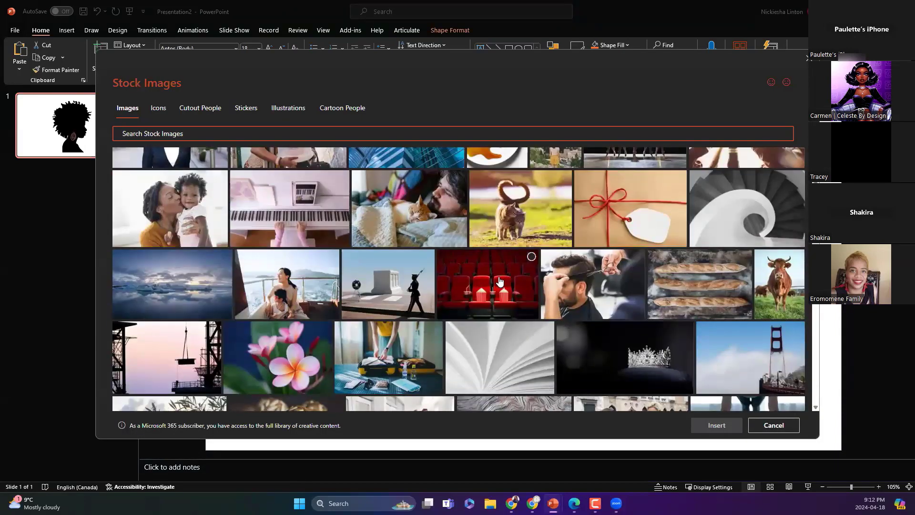
left_click(532, 256)
left_click(716, 425)
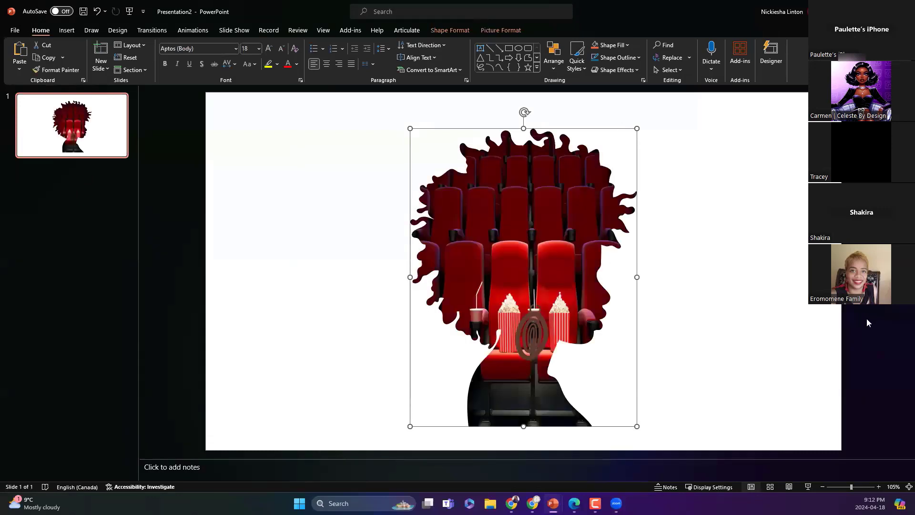
Fill the outer brown shape of the earring with the smoky orange-red stock image
left_click(539, 331)
left_click(545, 332)
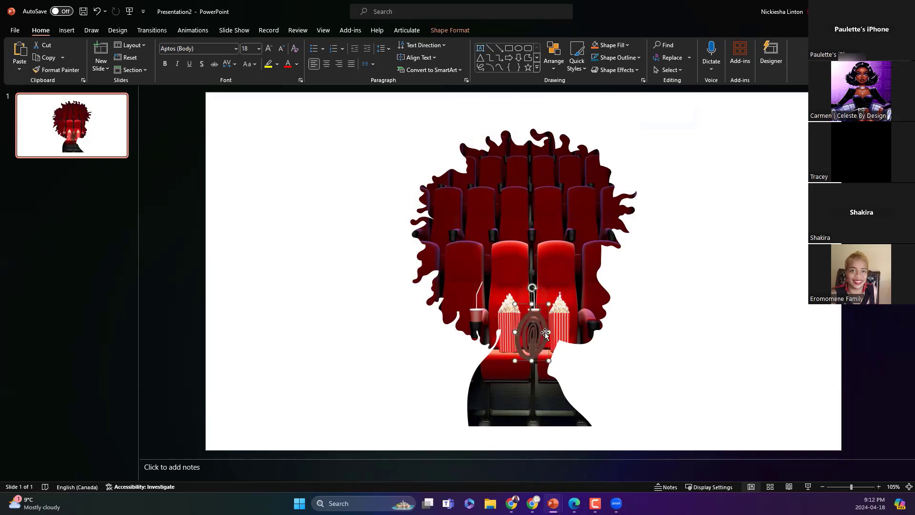
left_click(627, 45)
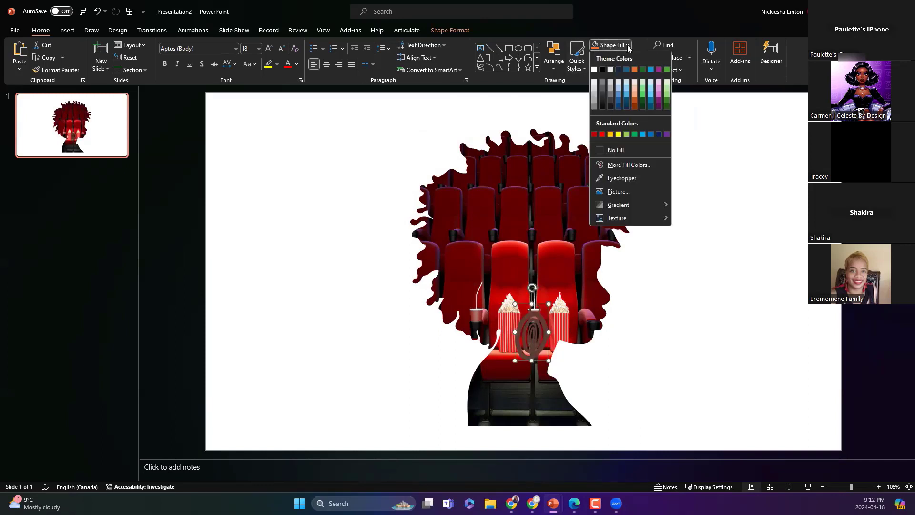
left_click(630, 191)
left_click(401, 256)
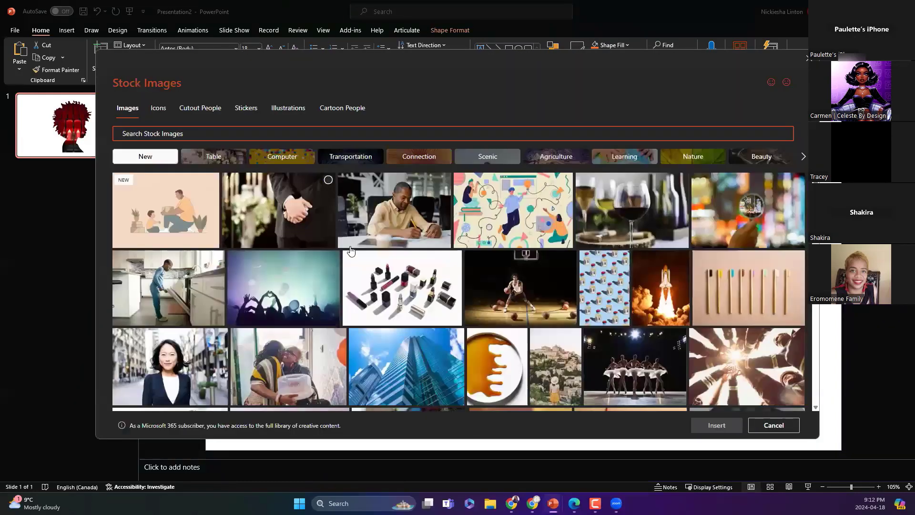
scroll(454, 258, "down", 3)
scroll(454, 258, "down", 15)
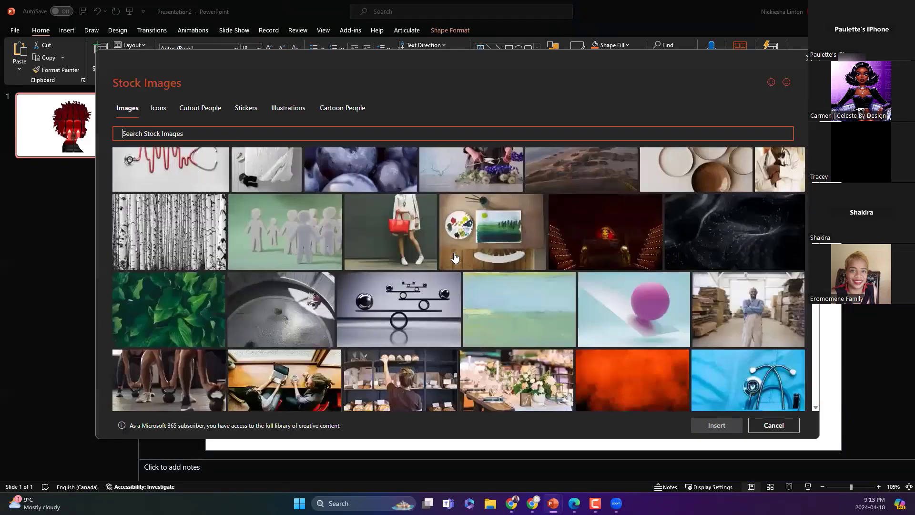
scroll(456, 257, "down", 1)
left_click(660, 308)
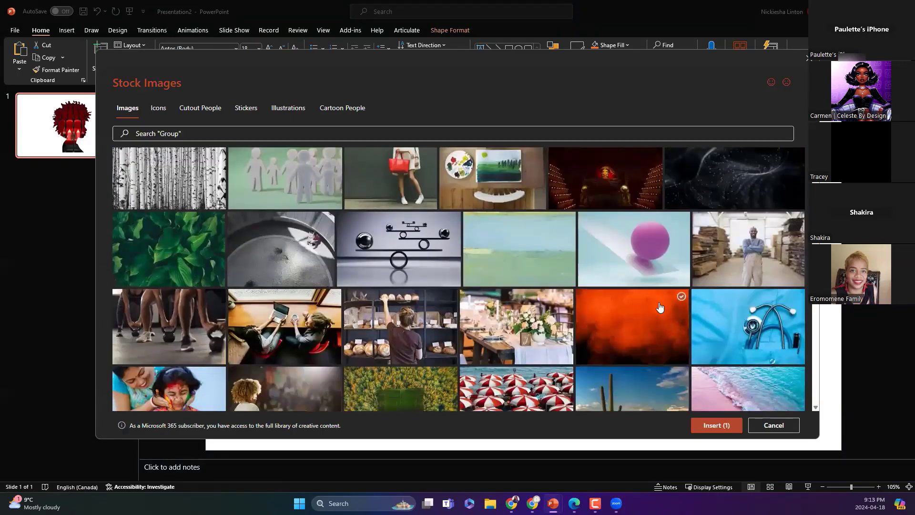
left_click(716, 425)
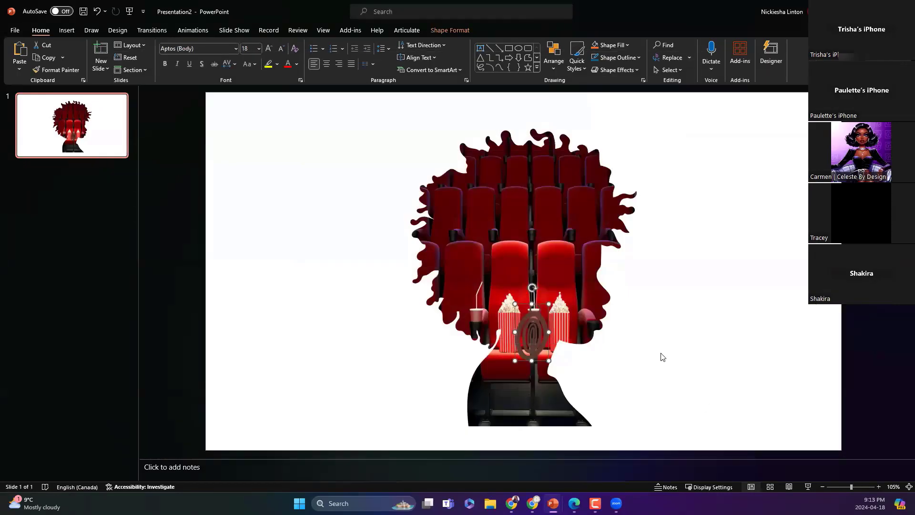
Fill the next inner ring of the earring with the same smoky orange-red stock image
left_click(539, 340)
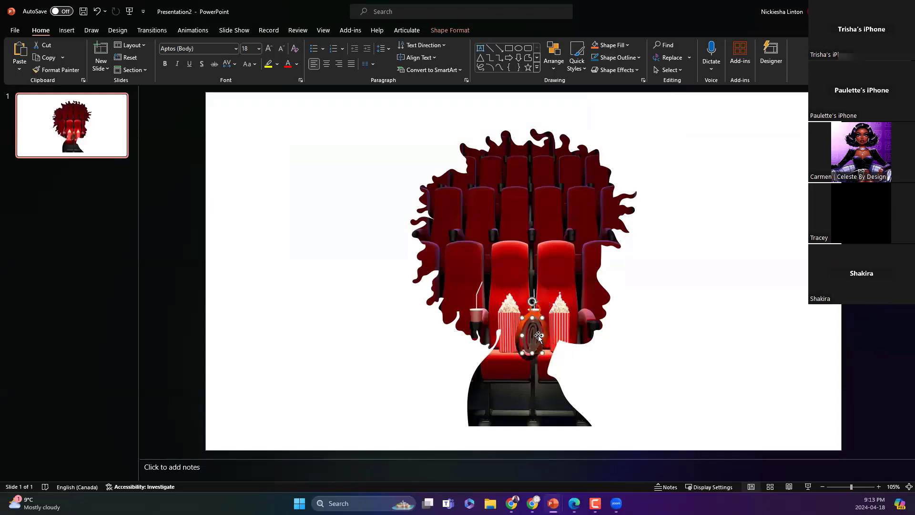
left_click(627, 45)
left_click(619, 192)
left_click(406, 254)
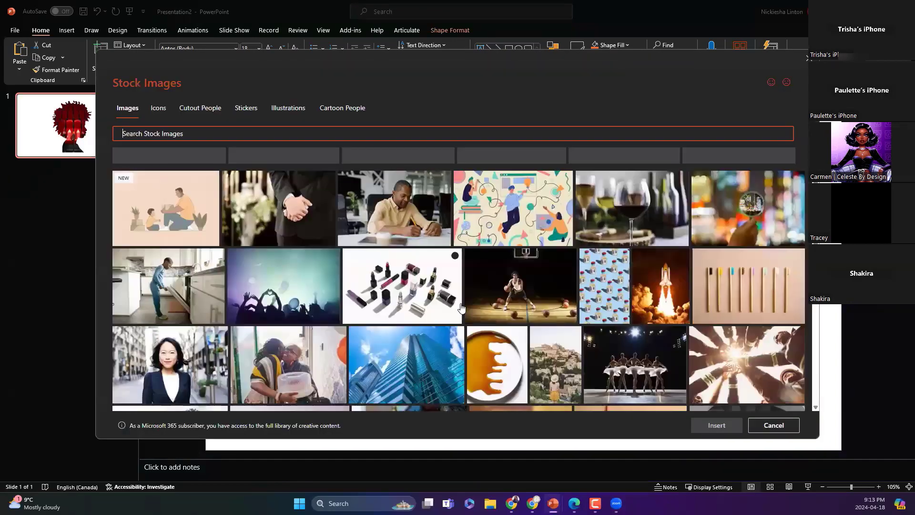
scroll(474, 305, "down", 10)
scroll(473, 305, "down", 10)
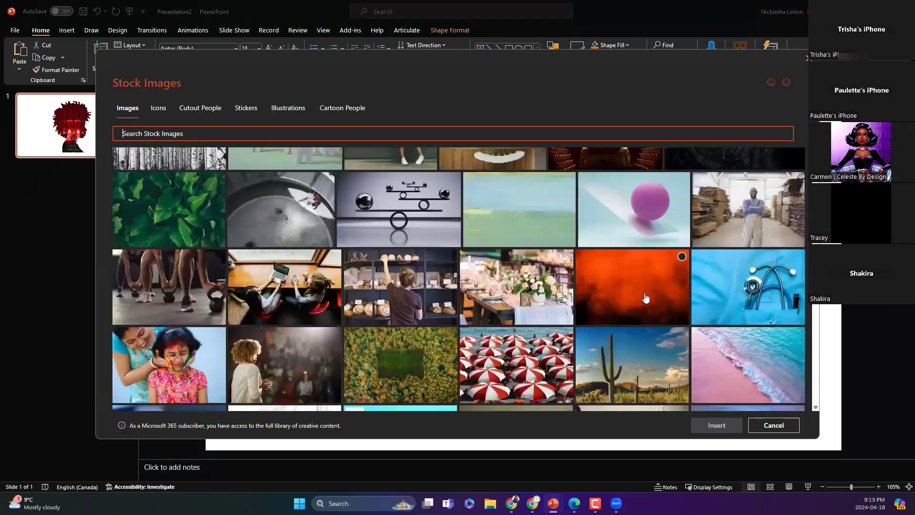
left_click(662, 315)
left_click(718, 425)
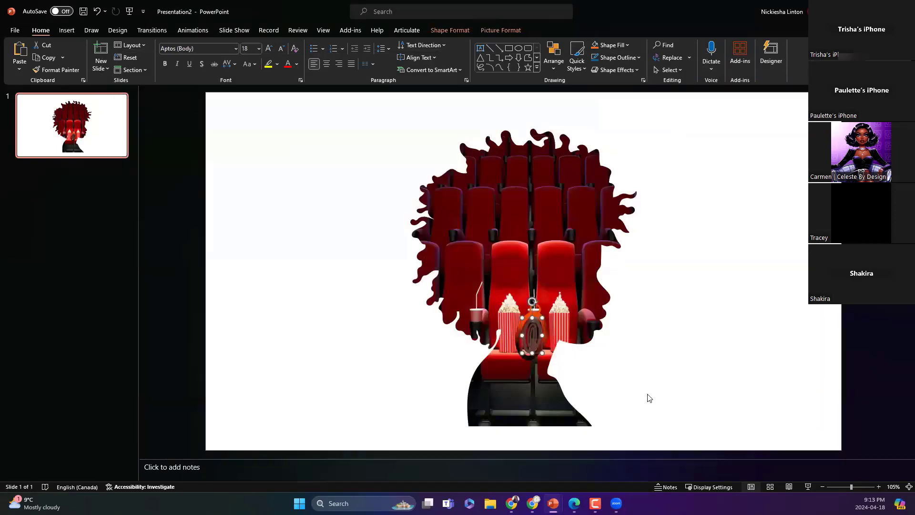
Delete the small dark spiral pieces at the centre of the earring
left_click(536, 336)
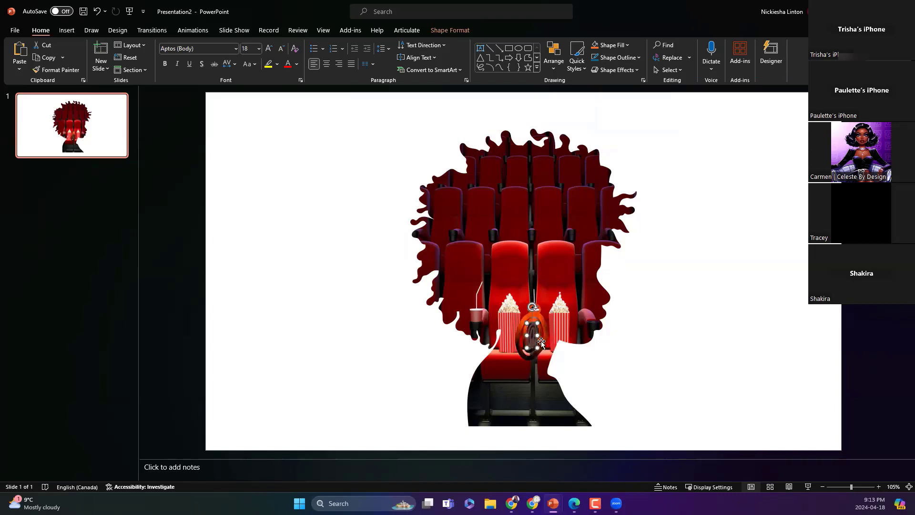
key("Escape")
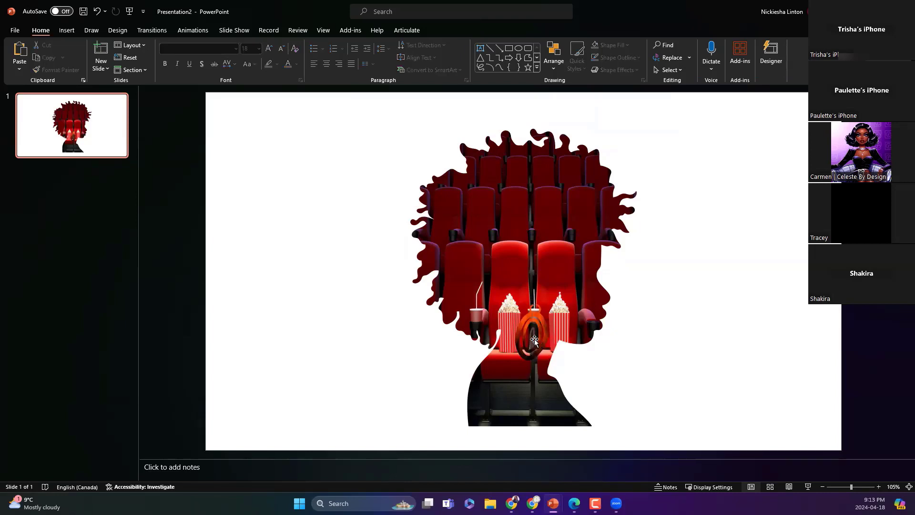
left_click(534, 339)
left_click(532, 339)
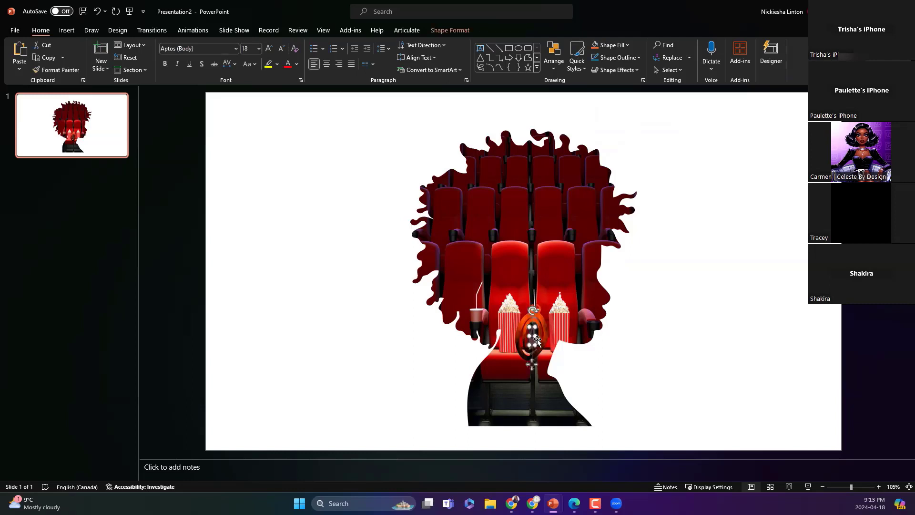
key("Delete")
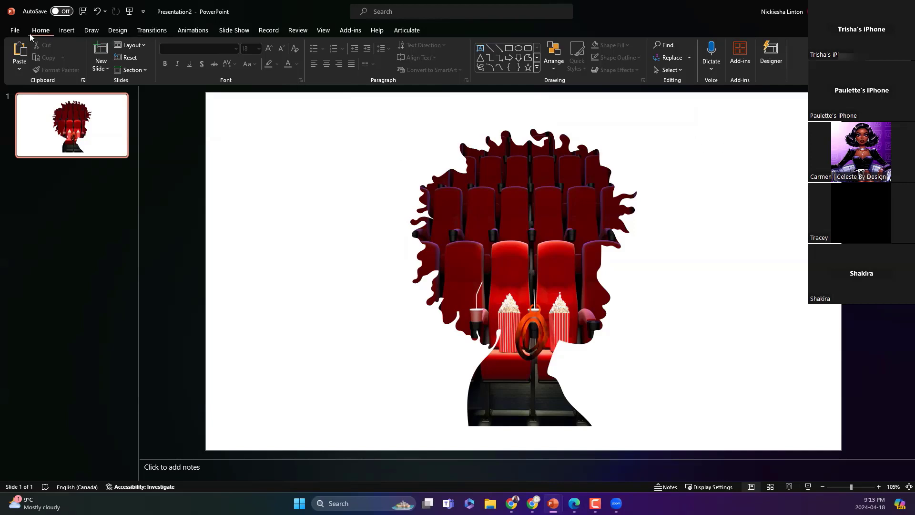
Set up a Save As to the Desktop folder on this PC with the file name Afro Woman 2
left_click(16, 30)
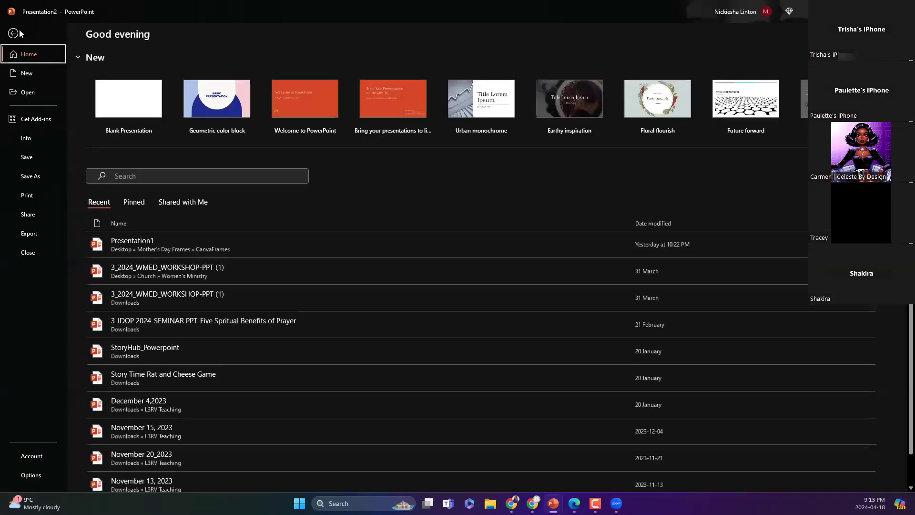
left_click(35, 179)
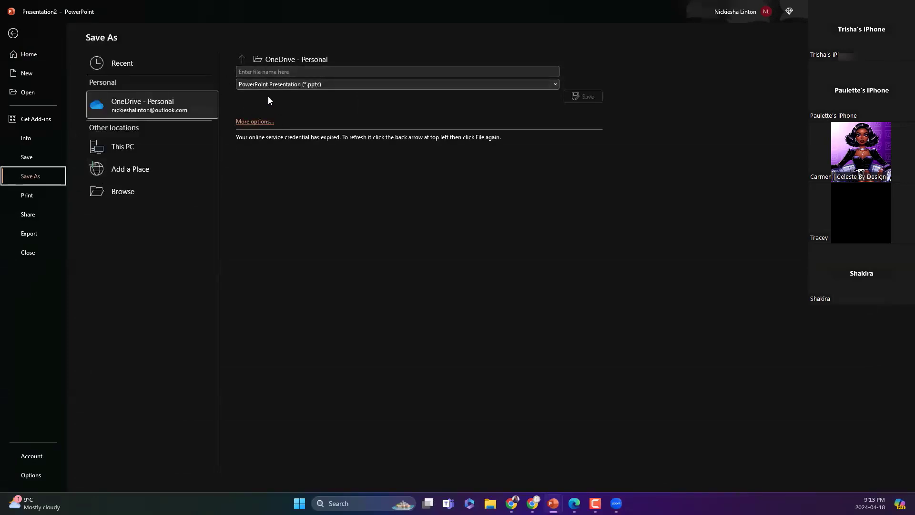
left_click(134, 145)
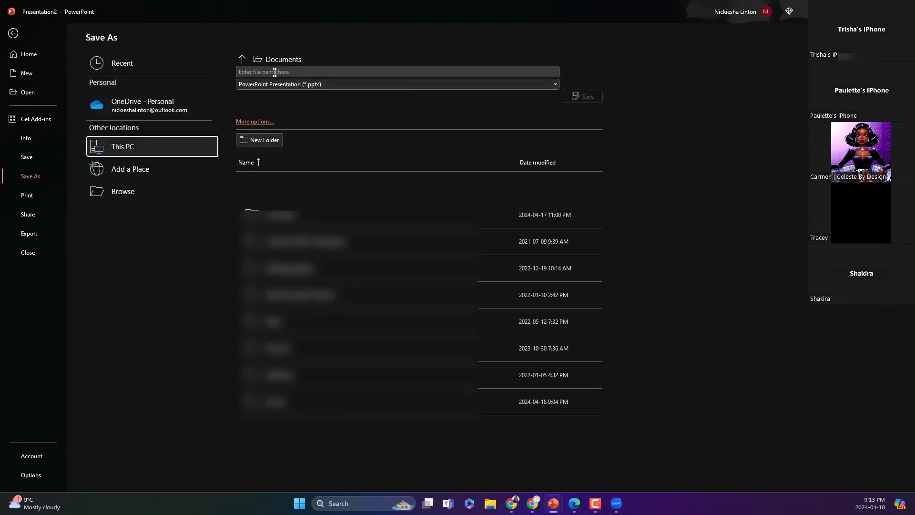
left_click(241, 58)
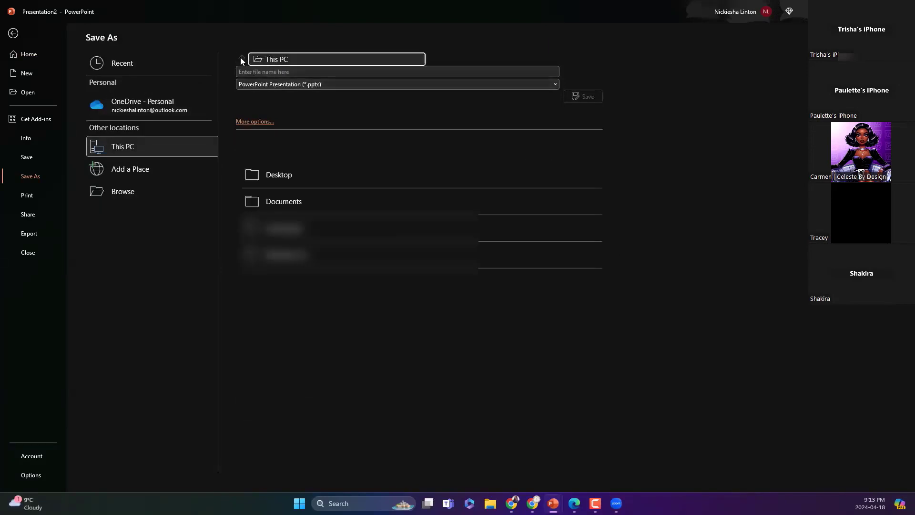
left_click(286, 186)
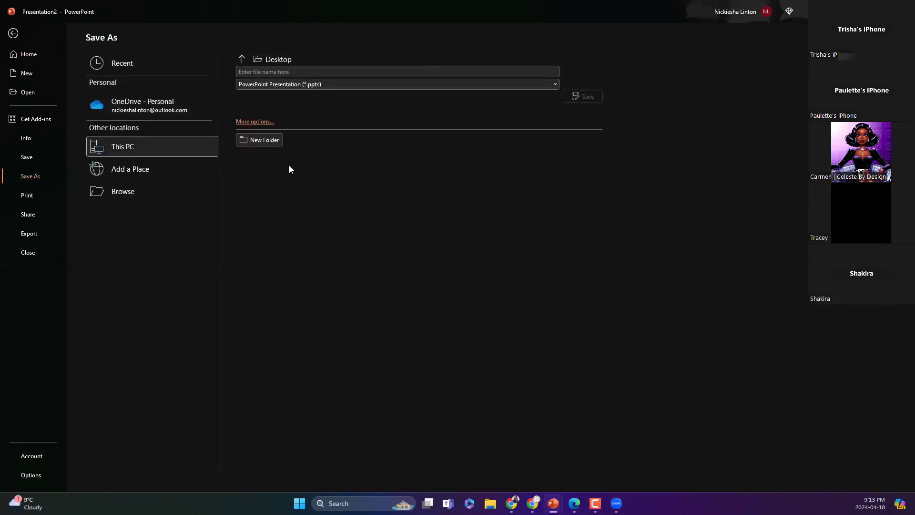
left_click(292, 73)
type("Af")
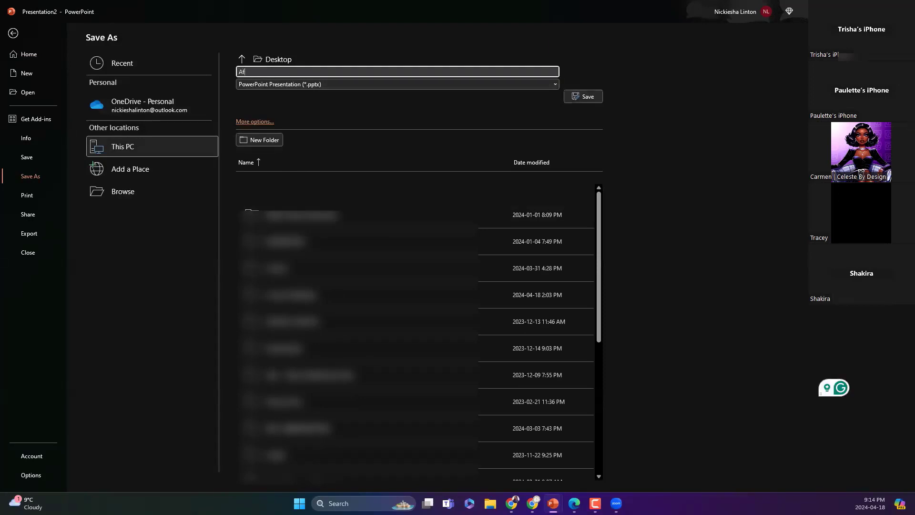
type("ro WOm")
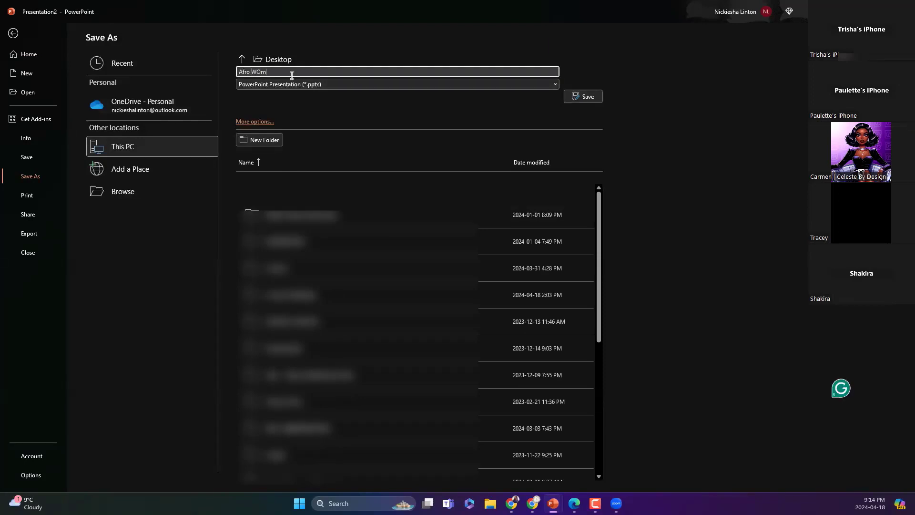
type("oman 2")
Choose PDF (*.pdf) as the file type and save the slide
left_click(294, 86)
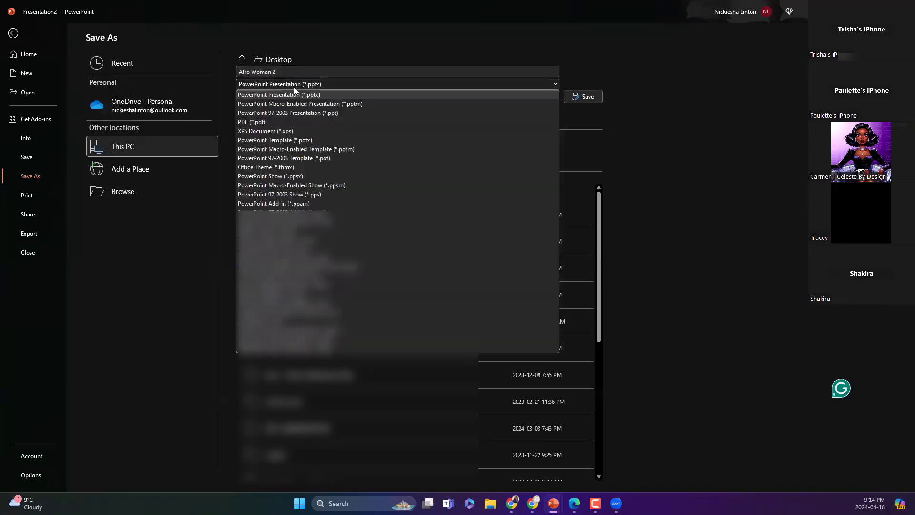
left_click(286, 123)
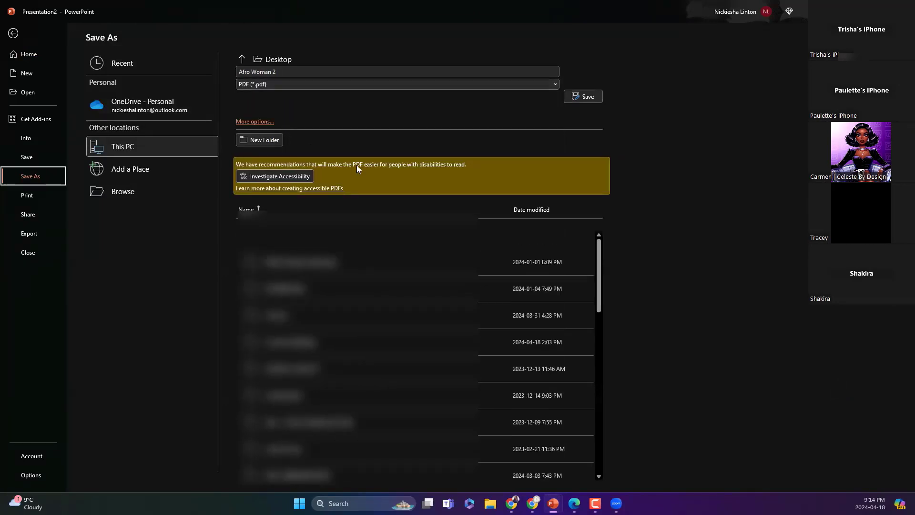
scroll(314, 333, "down", 2)
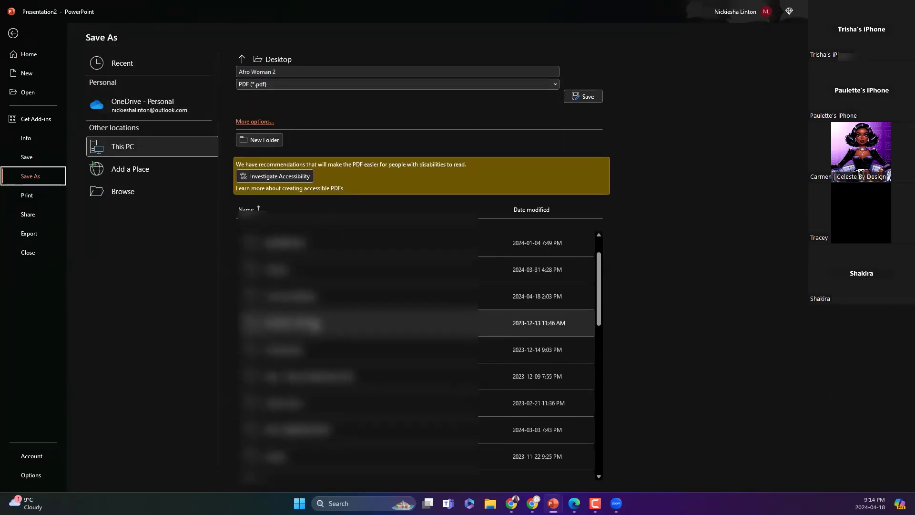
scroll(316, 325, "up", 2)
left_click(334, 262)
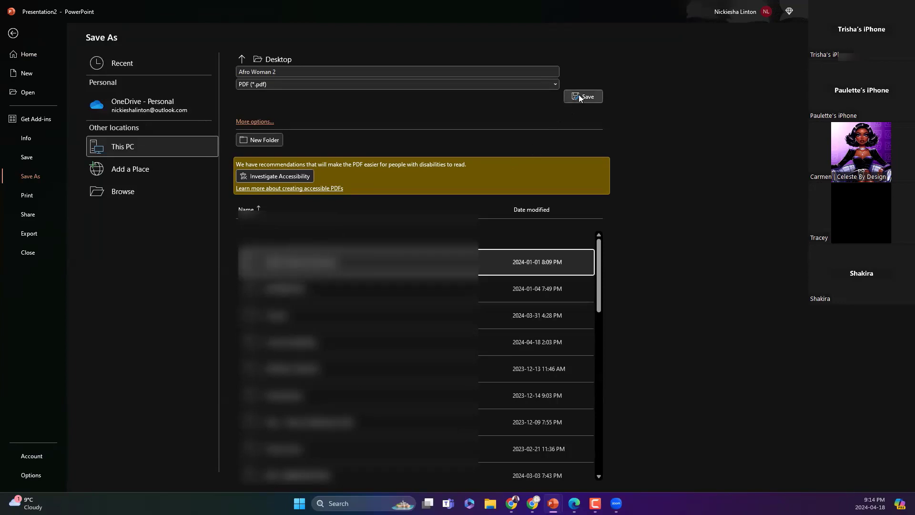
left_click(579, 95)
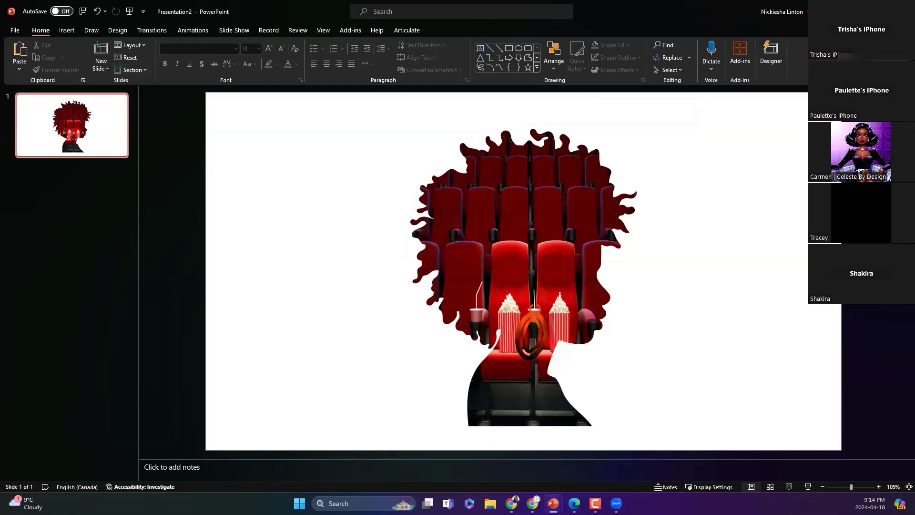
Switch to Canva in the browser and upload the Afro Woman 2 PDF from the Desktop folder
key("alt+Tab")
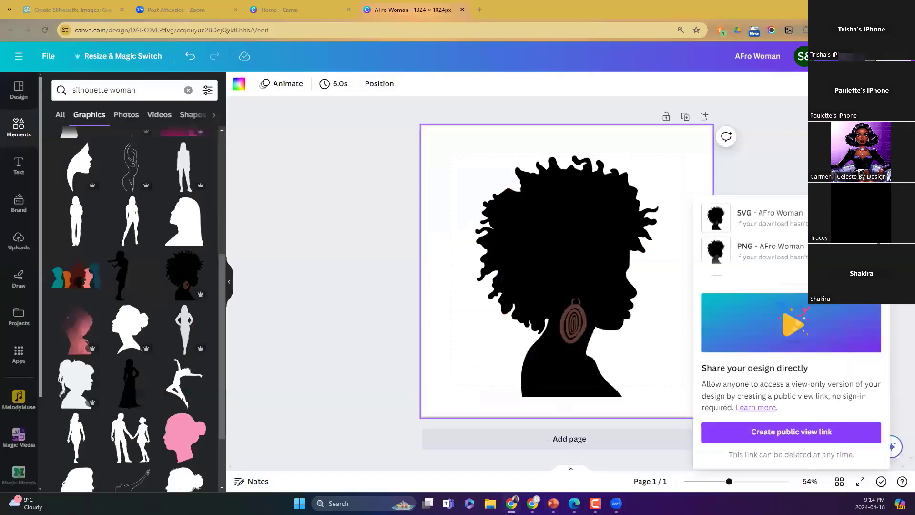
left_click(343, 245)
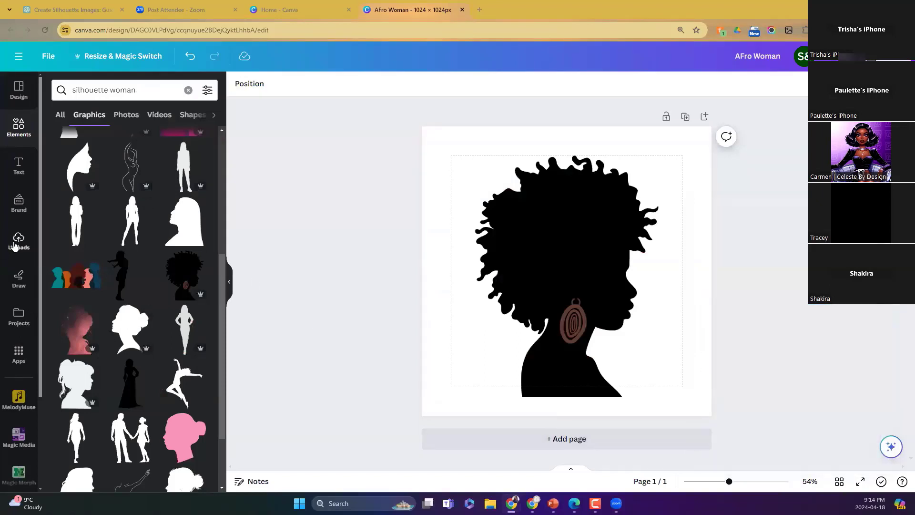
left_click(14, 245)
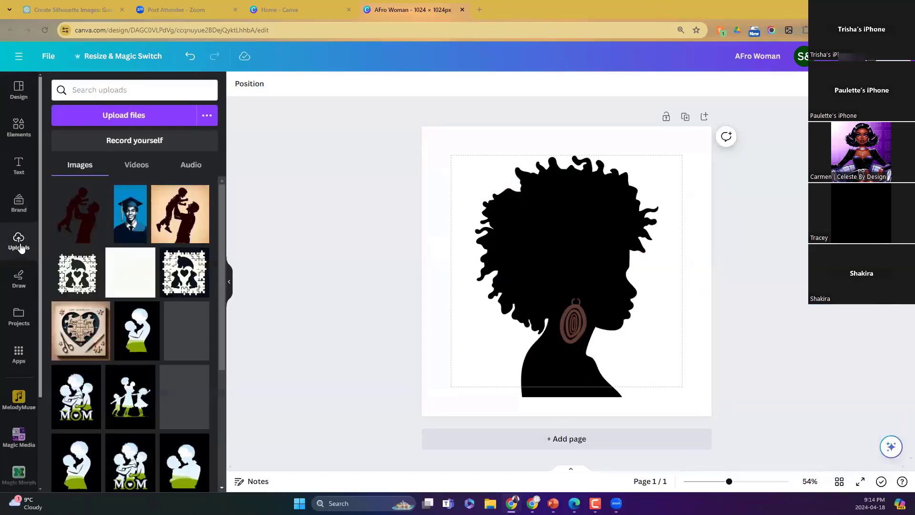
left_click(124, 116)
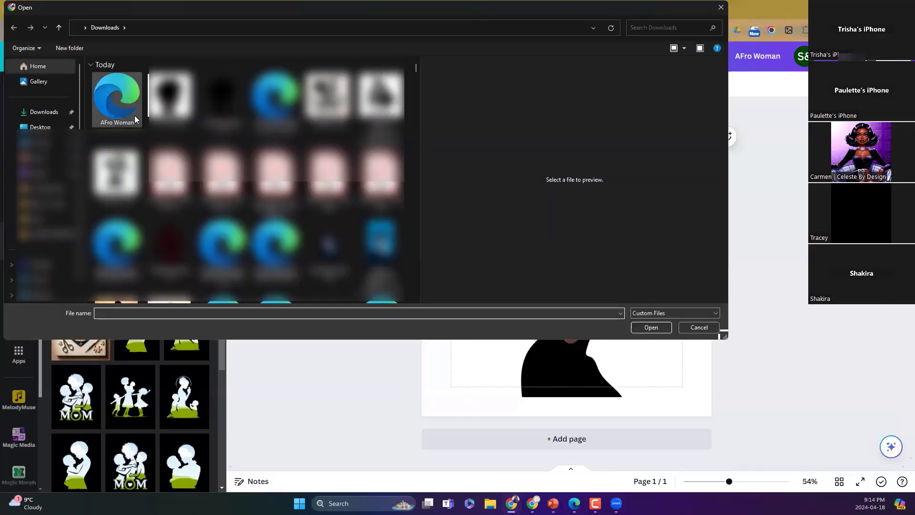
left_click(40, 127)
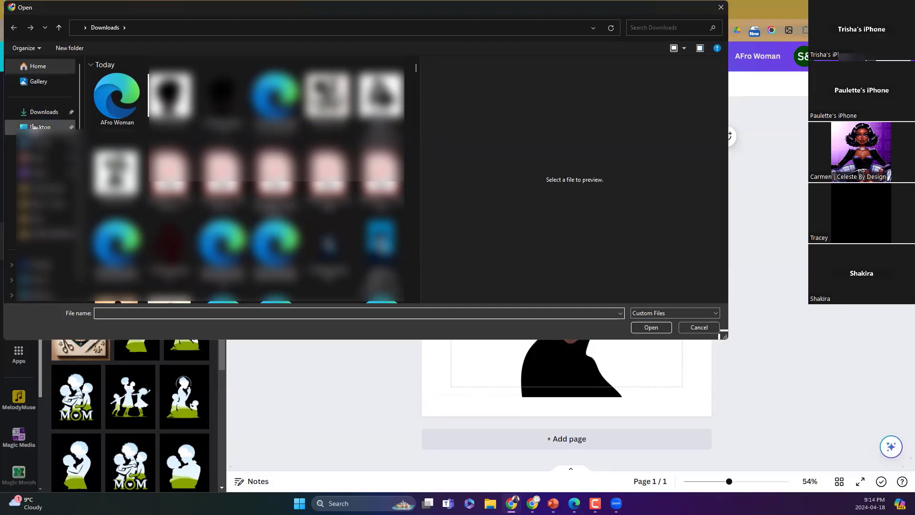
left_click(136, 79)
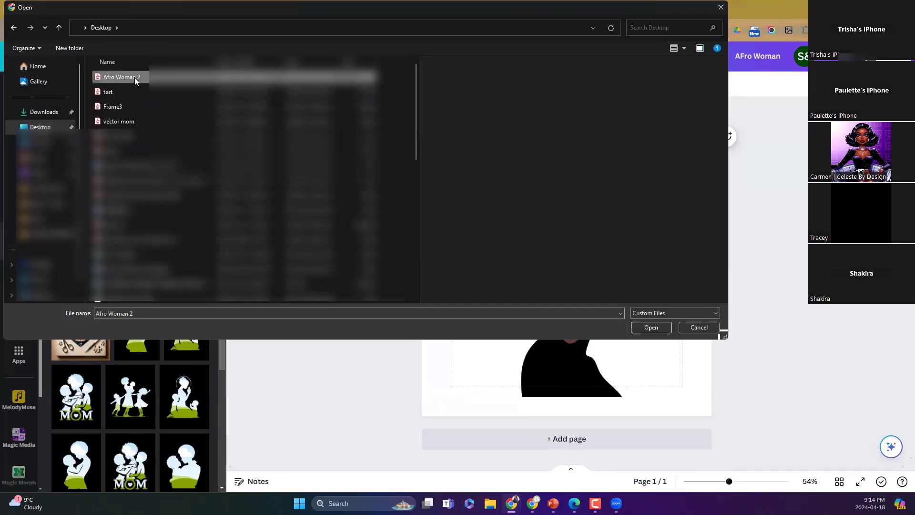
left_click(650, 327)
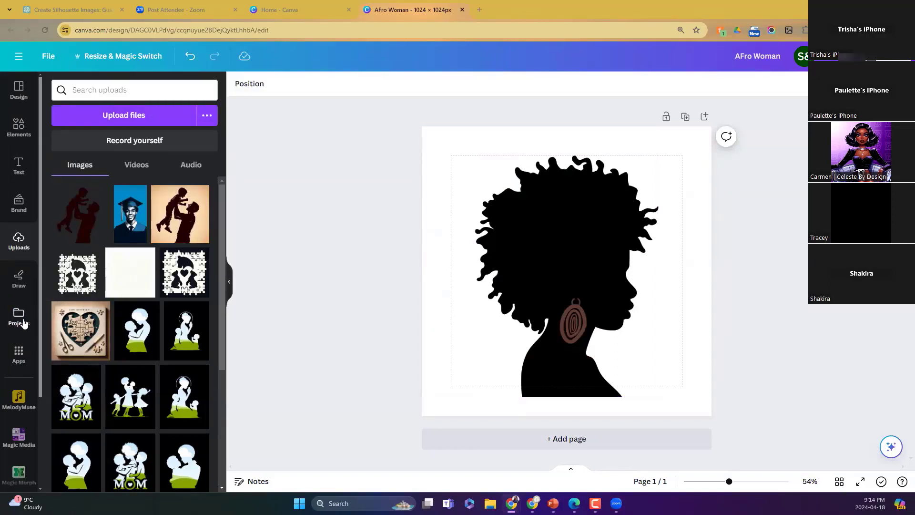
Apply the Afro Woman 2.pdf design from the projects to the current page and enlarge its picture-filled silhouette
left_click(22, 321)
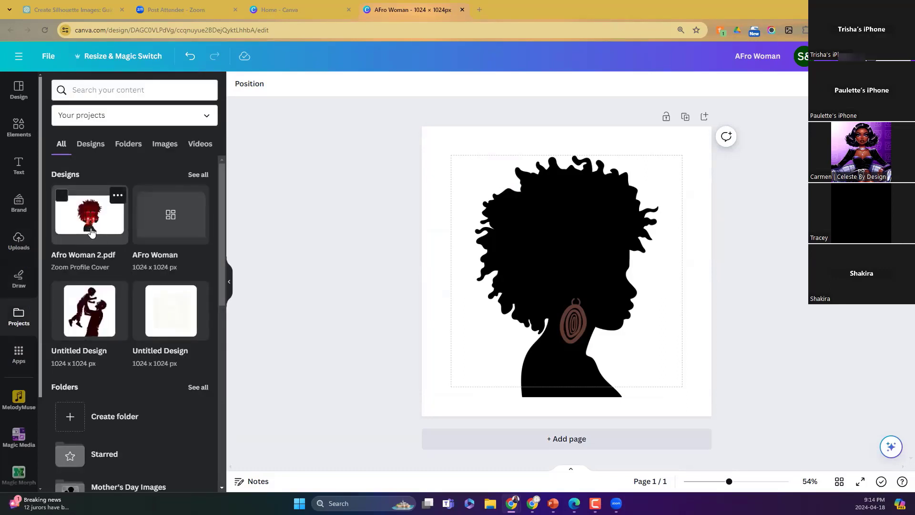
left_click(92, 232)
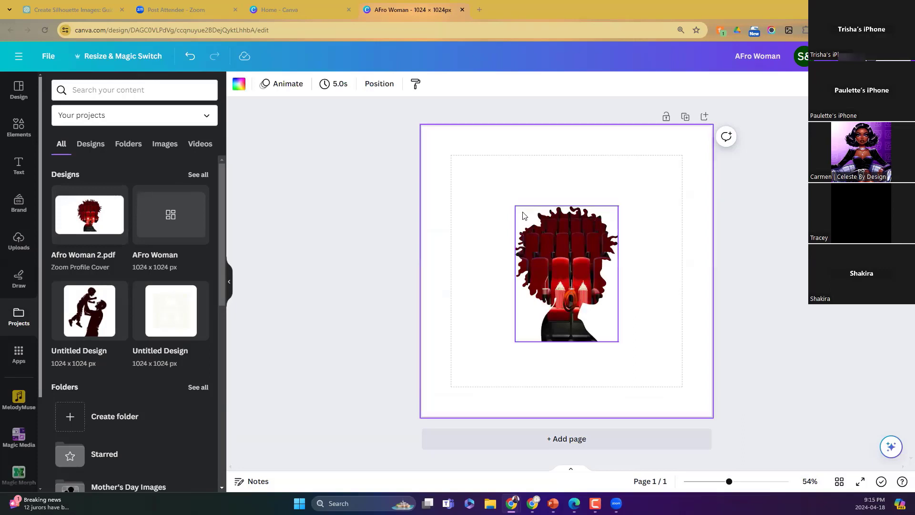
left_click(612, 224)
left_click_drag(619, 205, 651, 164)
left_click_drag(514, 342, 477, 368)
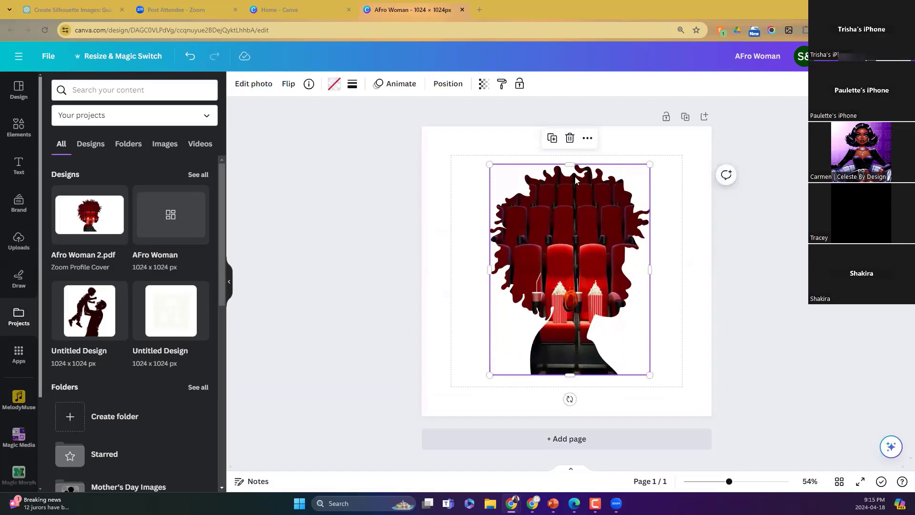
Delete the images from the head silhouette and the earring rings while keeping their frames
left_click(569, 143)
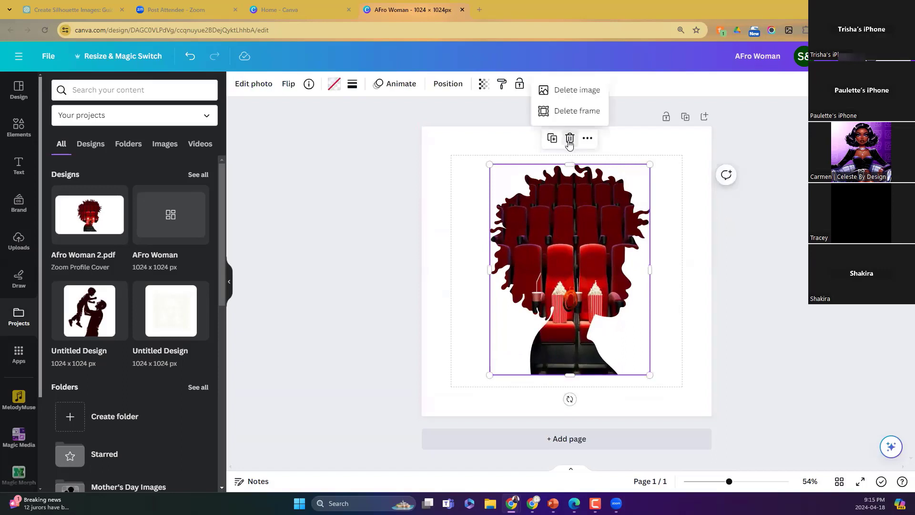
left_click(580, 92)
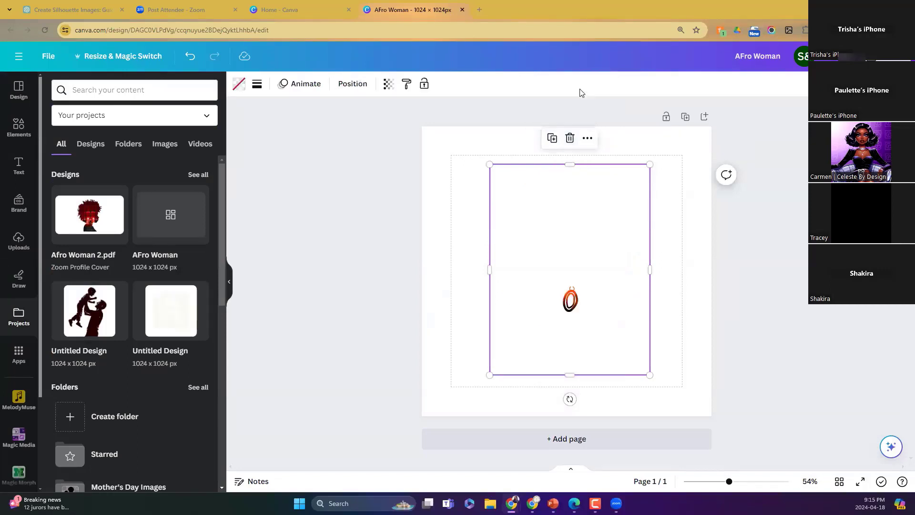
left_click(570, 299)
left_click(571, 260)
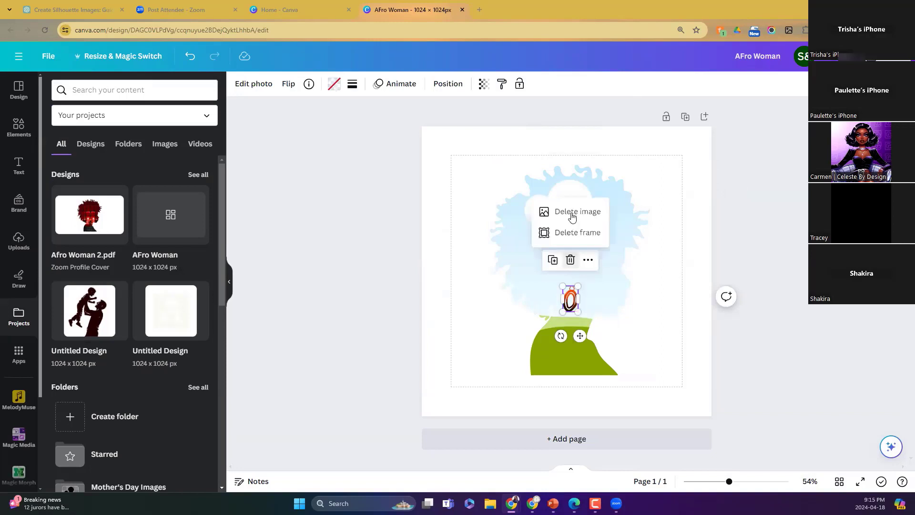
left_click(572, 215)
left_click(571, 299)
left_click(570, 266)
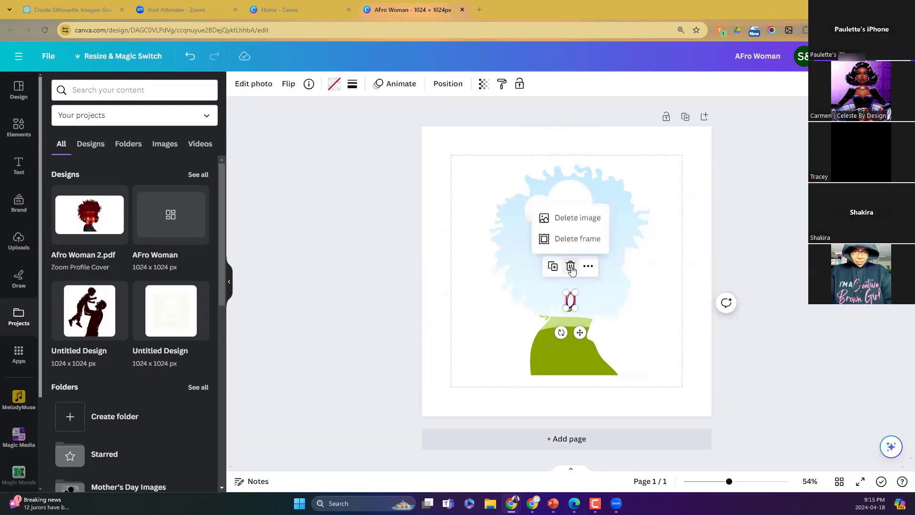
left_click(578, 219)
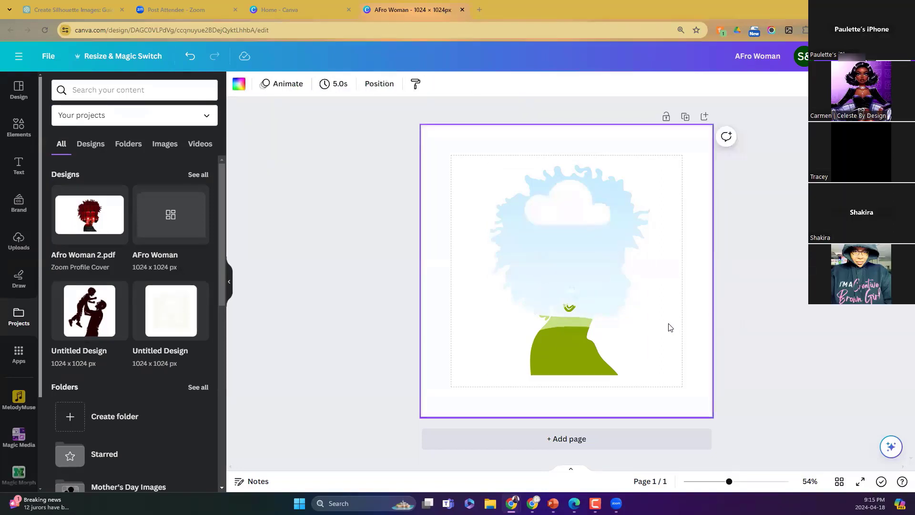
Clear the silhouette woman element search and fill the head frame with the recently used red, yellow and green striped graphic
left_click(18, 127)
left_click(125, 90)
key("Return")
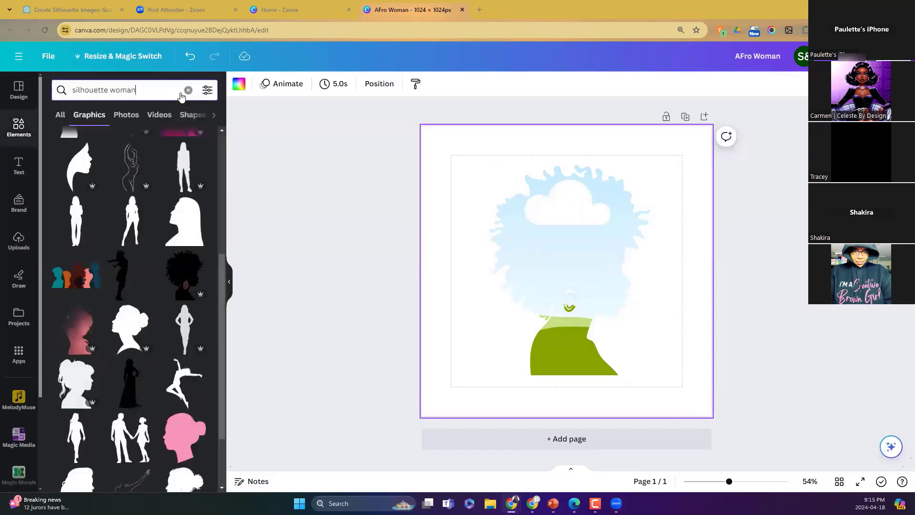
left_click(189, 90)
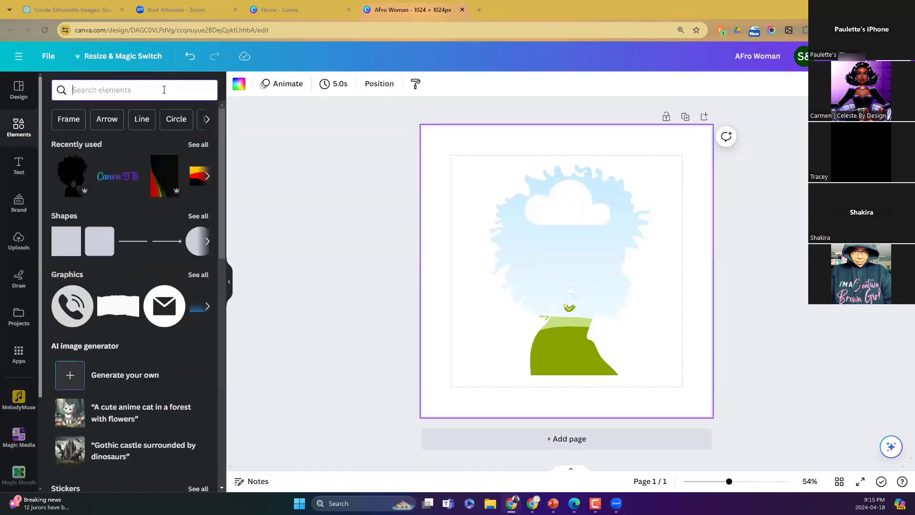
left_click_drag(163, 157, 539, 291)
left_click_drag(197, 176, 567, 320)
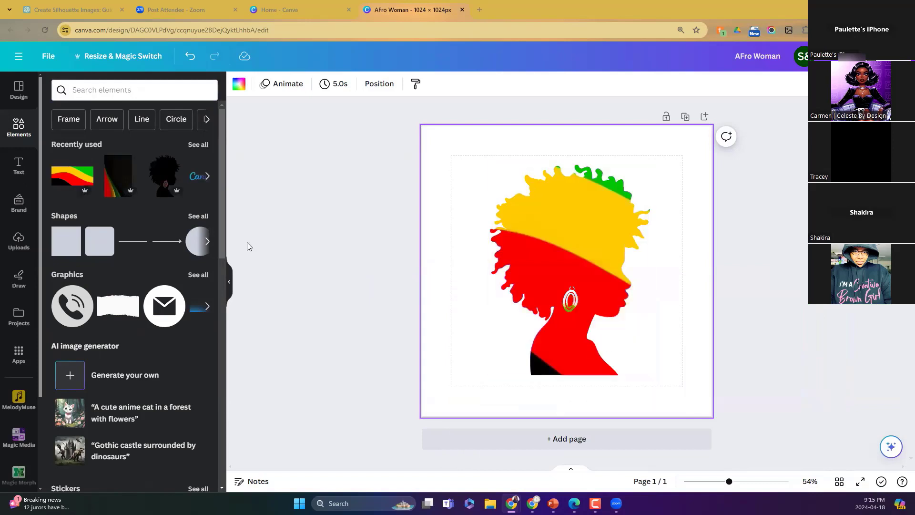
Fill the earring's inner frames with the same red, yellow and green striped graphic
left_click_drag(71, 186, 568, 303)
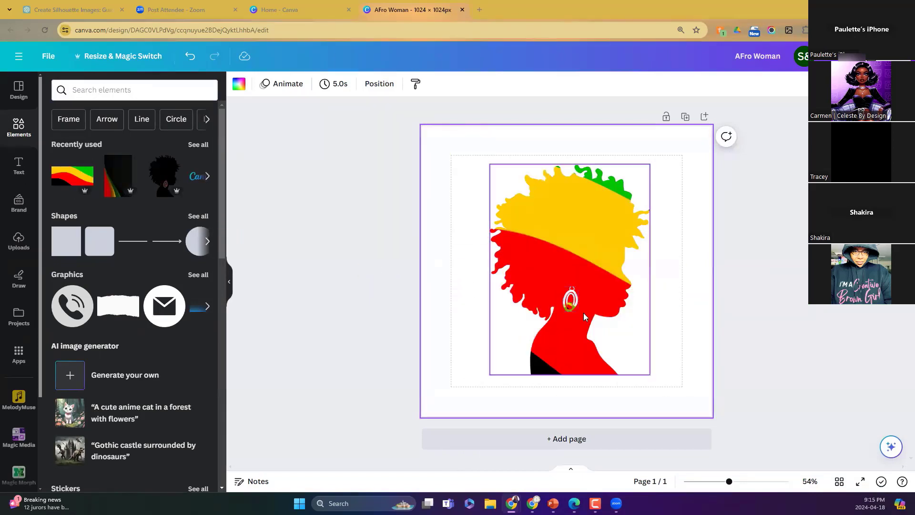
left_click(568, 304)
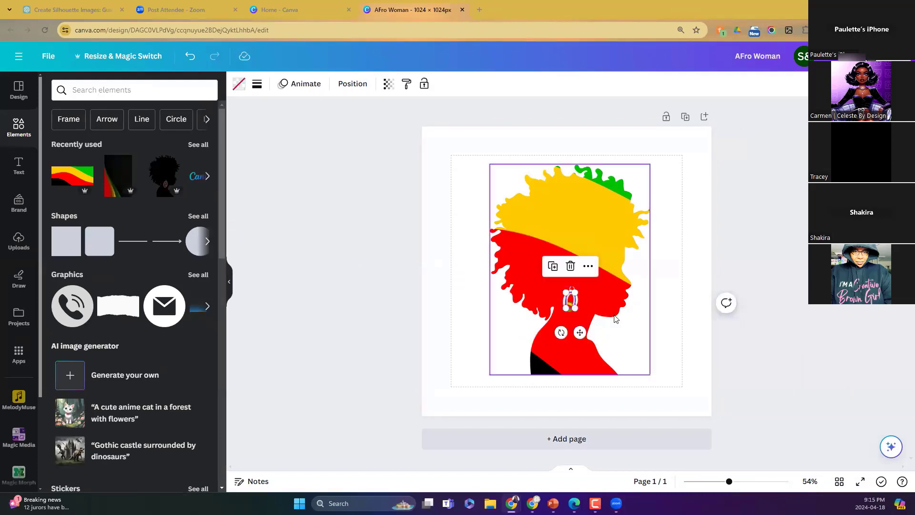
left_click_drag(74, 184, 572, 301)
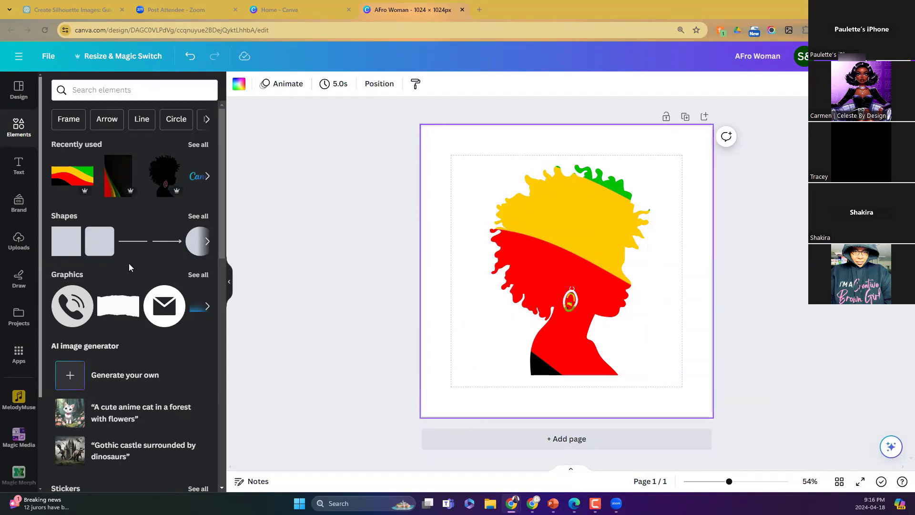
left_click(547, 189)
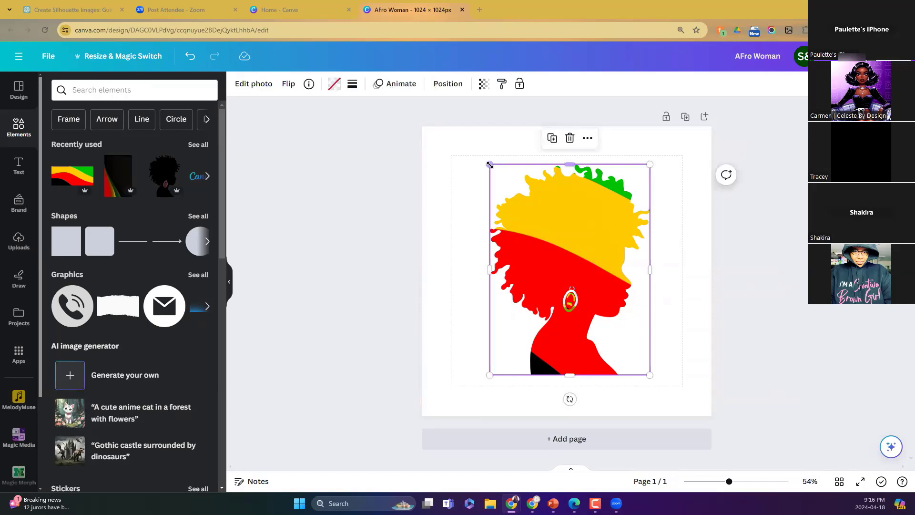
left_click_drag(489, 163, 471, 181)
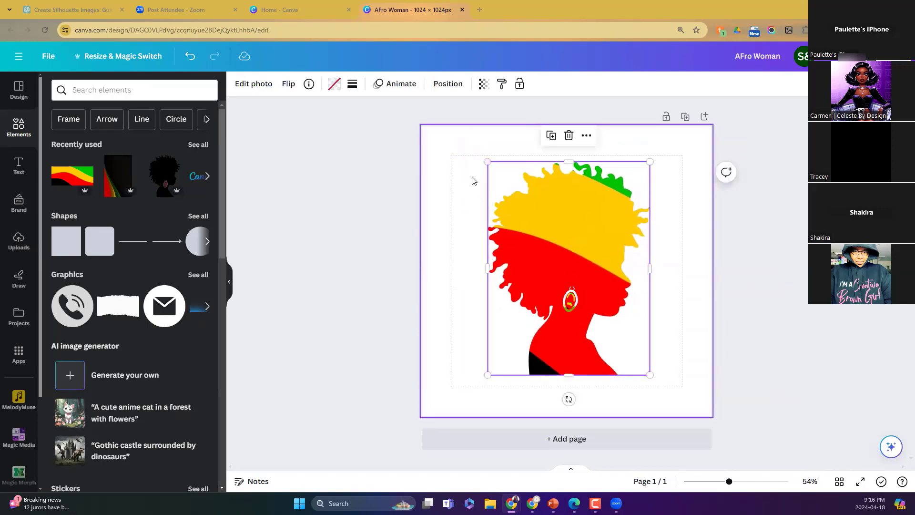
key("ctrl+z")
Enlarge the head and earring frames together to span the page height, and add the red, yellow and green graphic to the earring again
left_click(666, 215)
left_click_drag(678, 186, 506, 295)
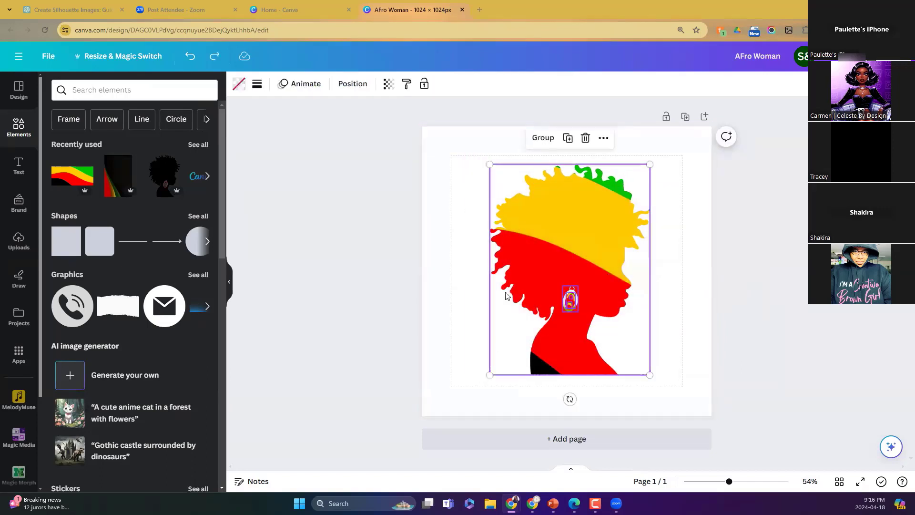
left_click_drag(486, 164, 452, 119)
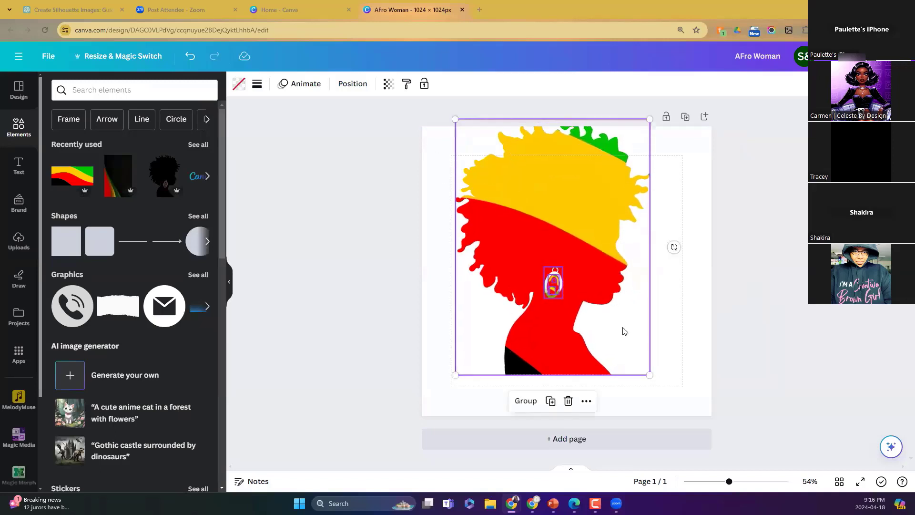
left_click_drag(647, 375, 710, 415)
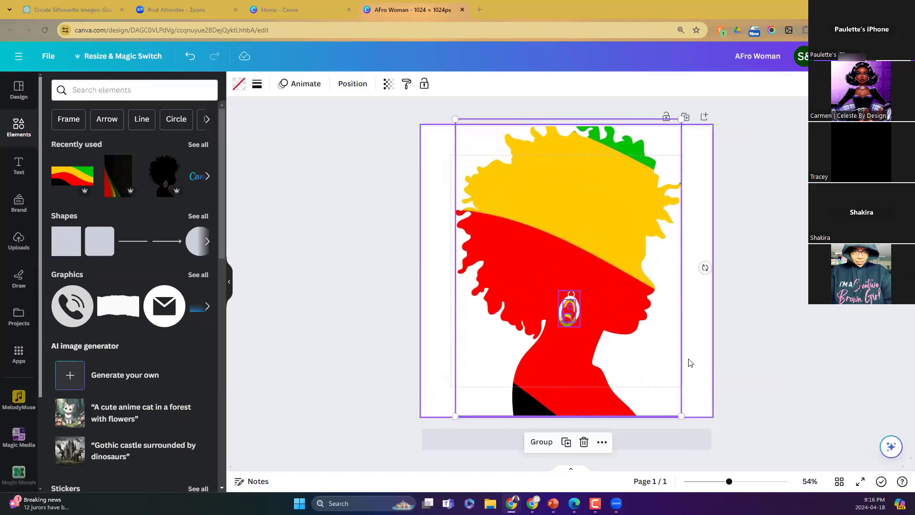
left_click(301, 237)
left_click_drag(79, 175, 577, 306)
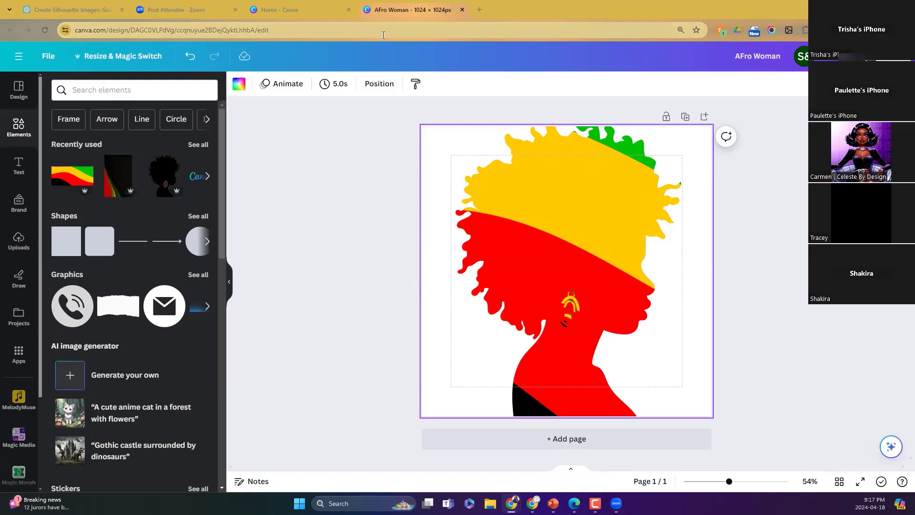
Close the Create Silhouette Images browser tab and open ChatGPT in a new tab
left_click(55, 8)
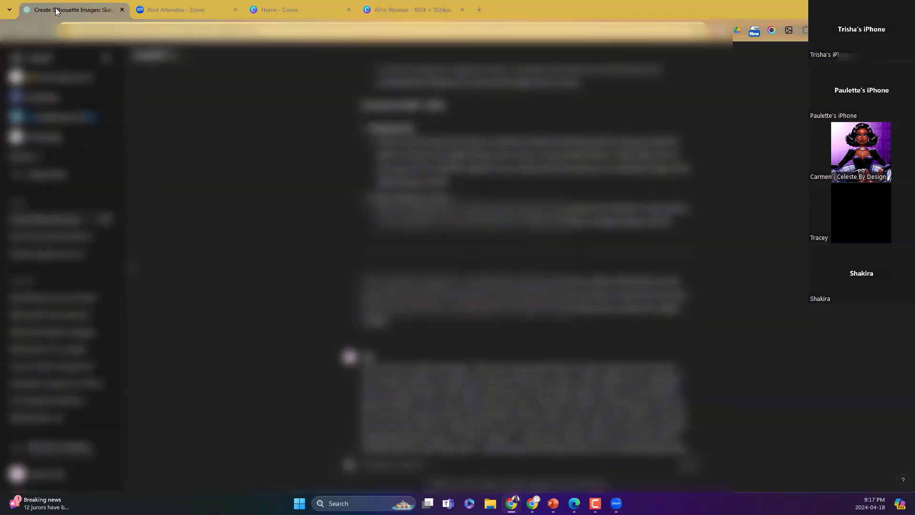
left_click(224, 10)
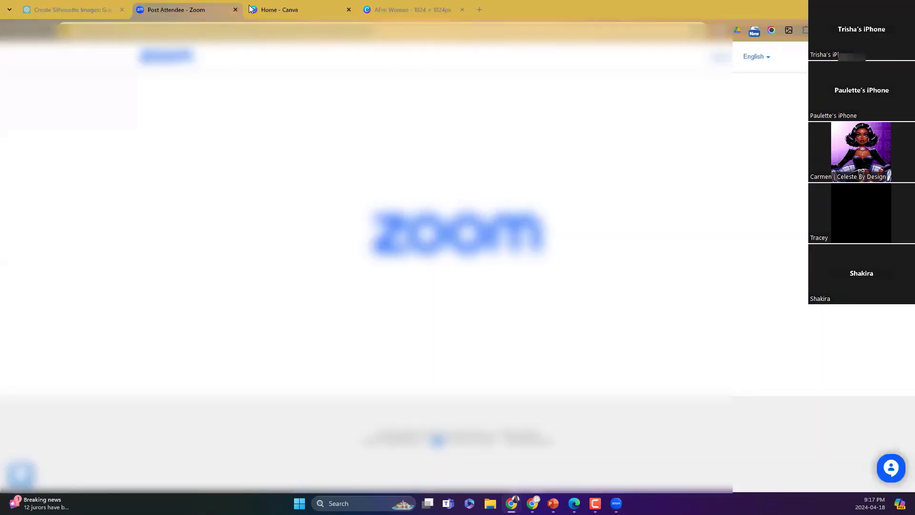
left_click(122, 9)
left_click(372, 10)
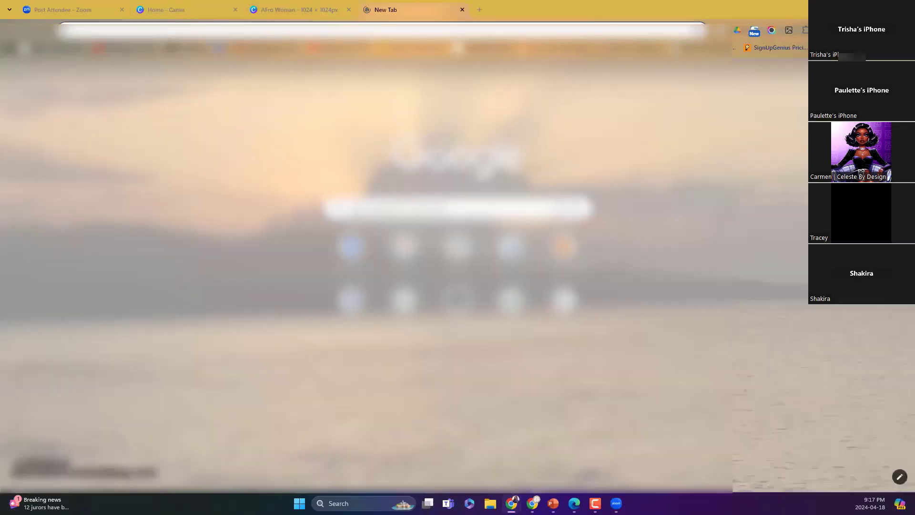
type("chatgpt")
key("Return")
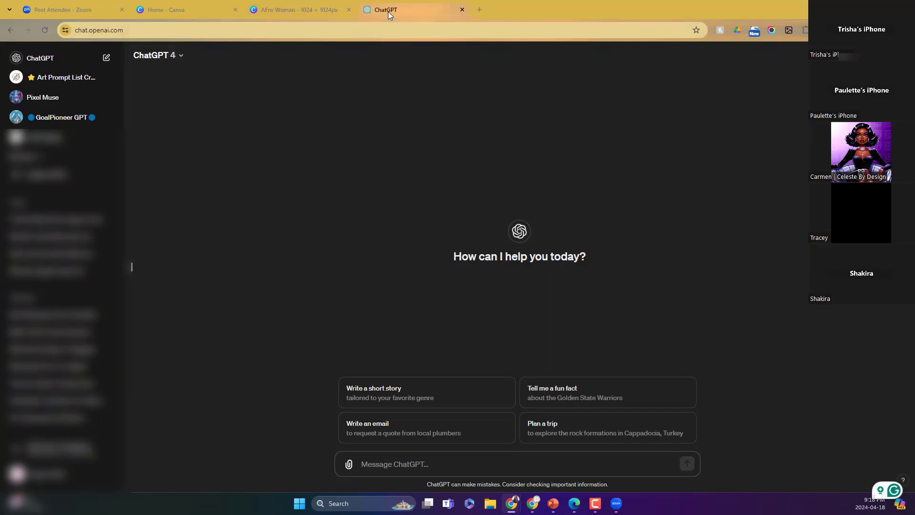
Open the Creative Fabrica Vectorizer at studio.creativefabrica.com/vectorizer in another new browser tab
mouse_move(533, 504)
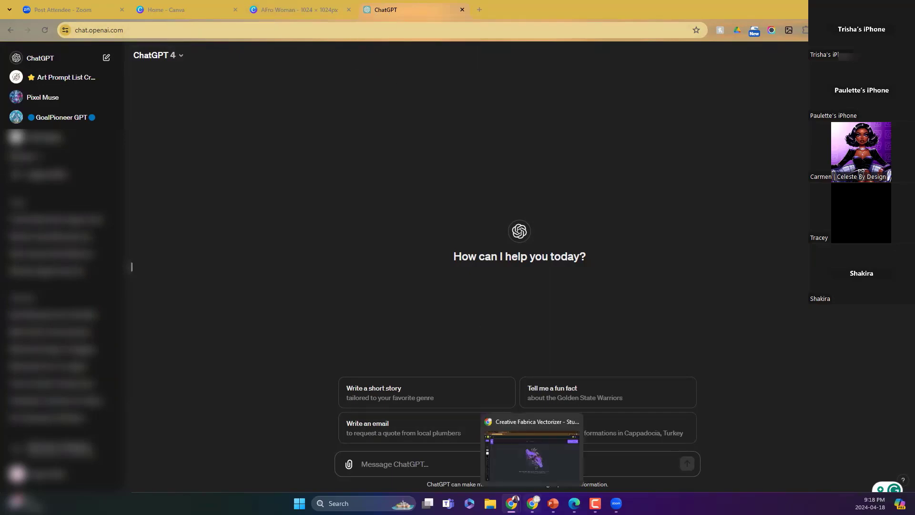
left_click(480, 9)
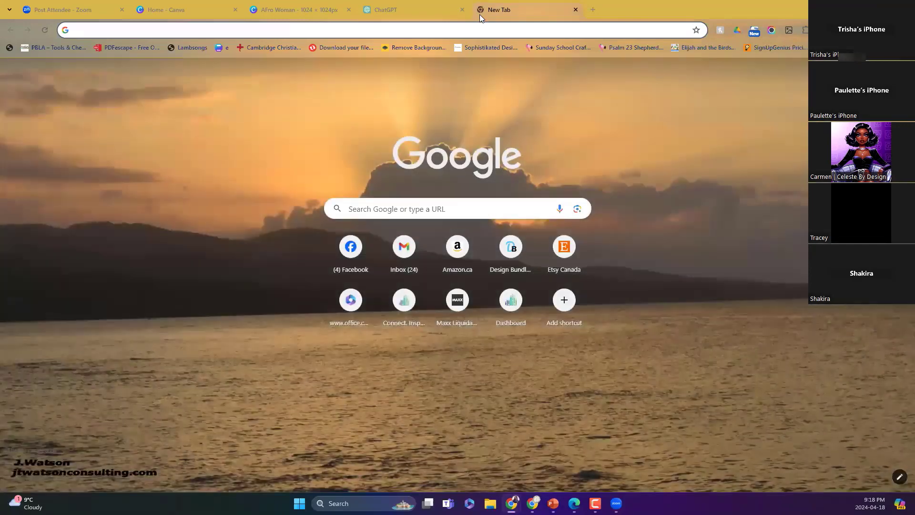
type("https://studio.creativefabrica.com/vectorizer")
key("Return")
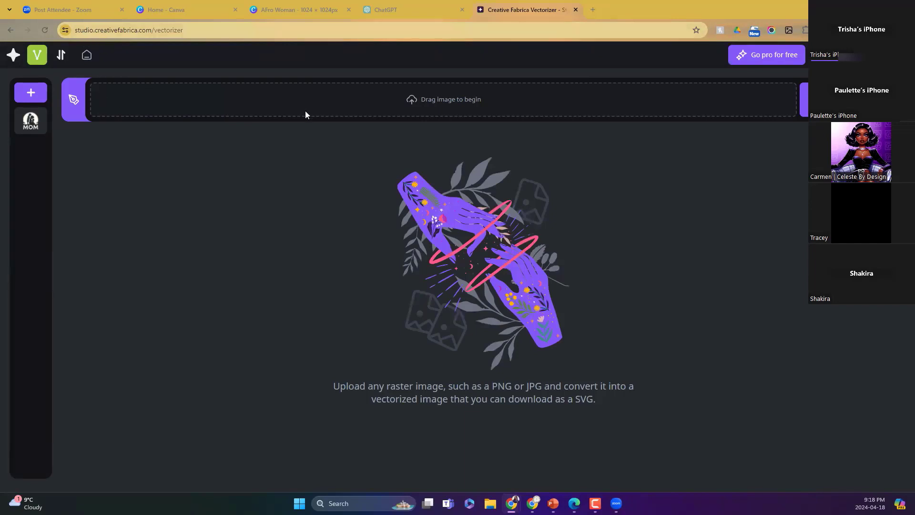
left_click(92, 28)
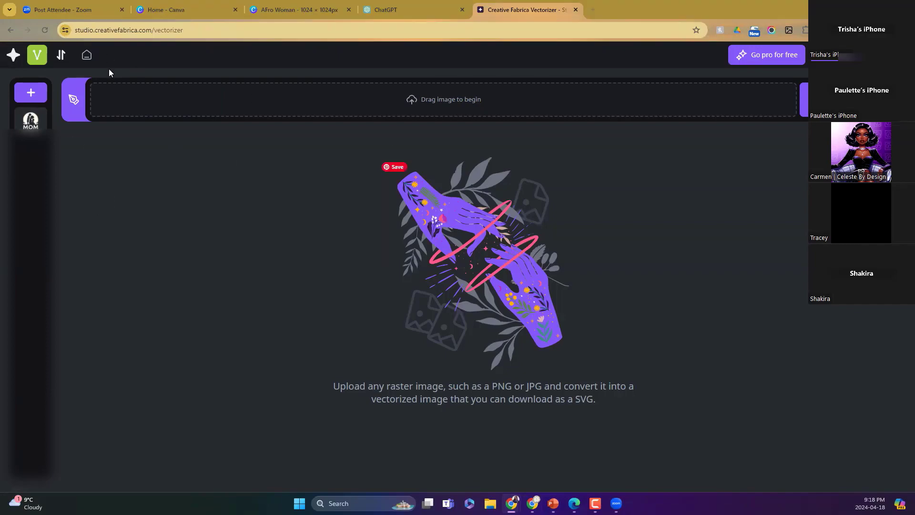
left_click(185, 7)
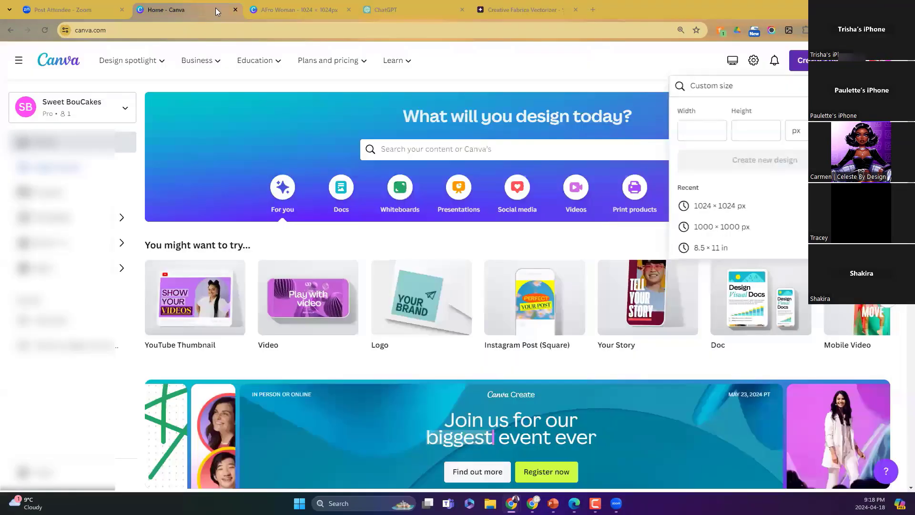
left_click(375, 9)
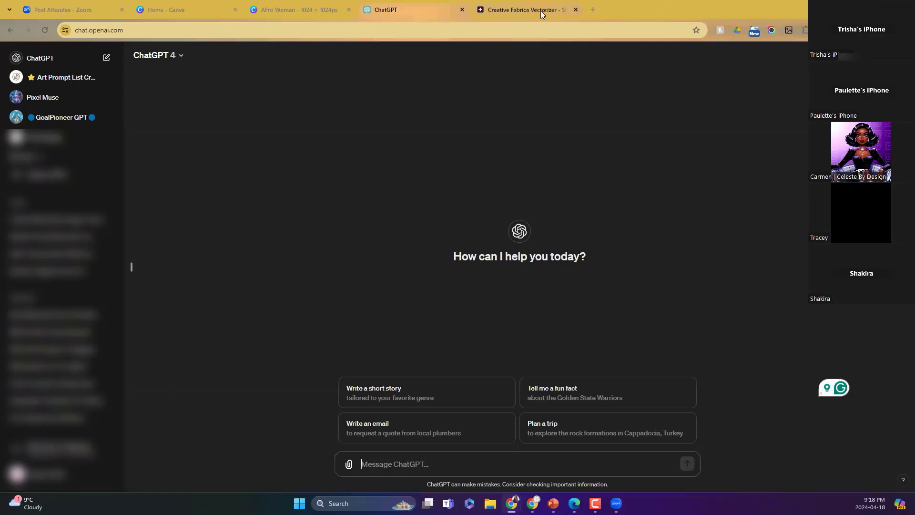
left_click(541, 11)
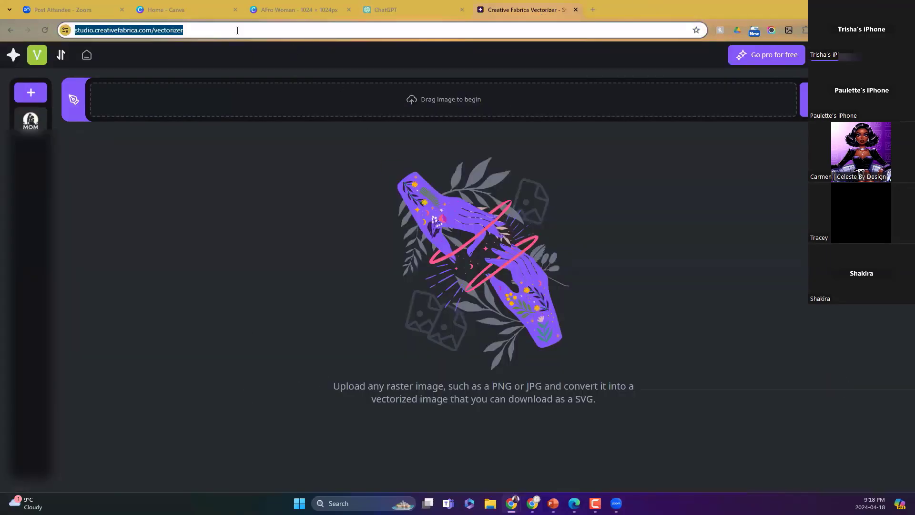
Open the Mother's Day silhouette conversation in ChatGPT and resubmit the prompt of its dancing mother-and-child image as a new message
left_click(402, 11)
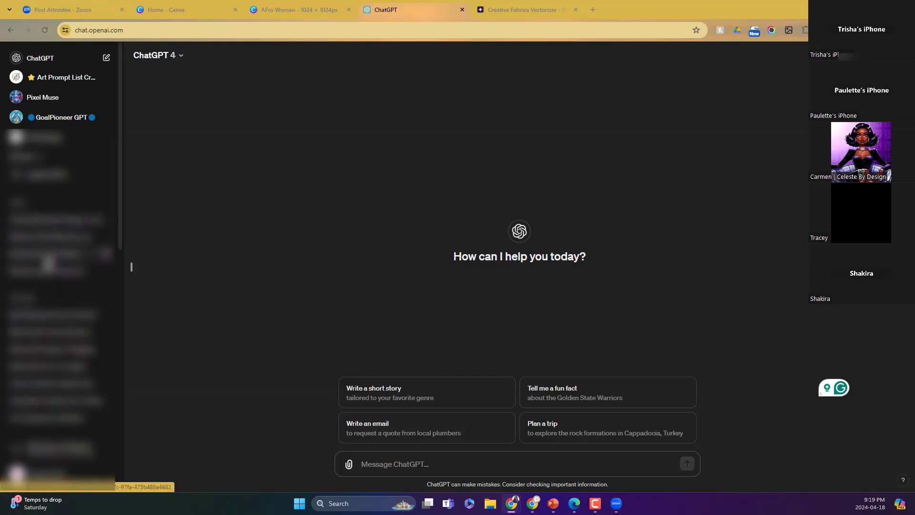
left_click(62, 245)
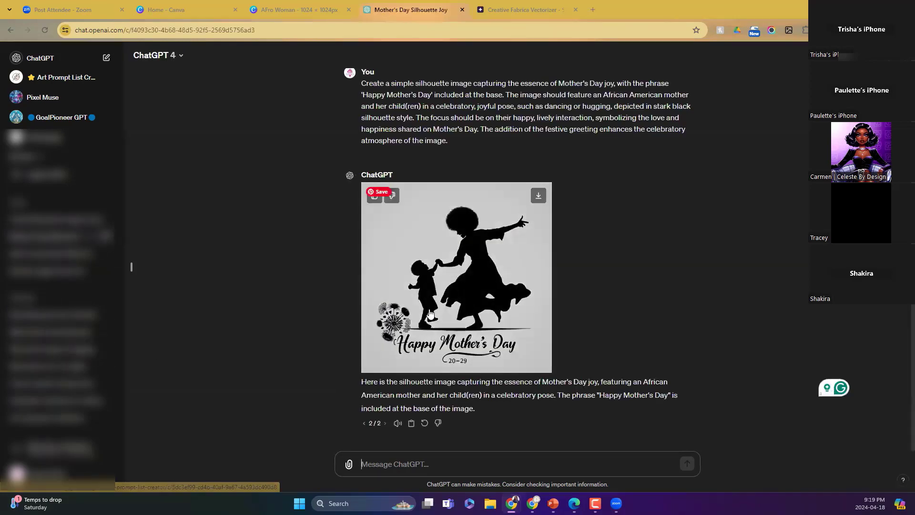
mouse_move(502, 218)
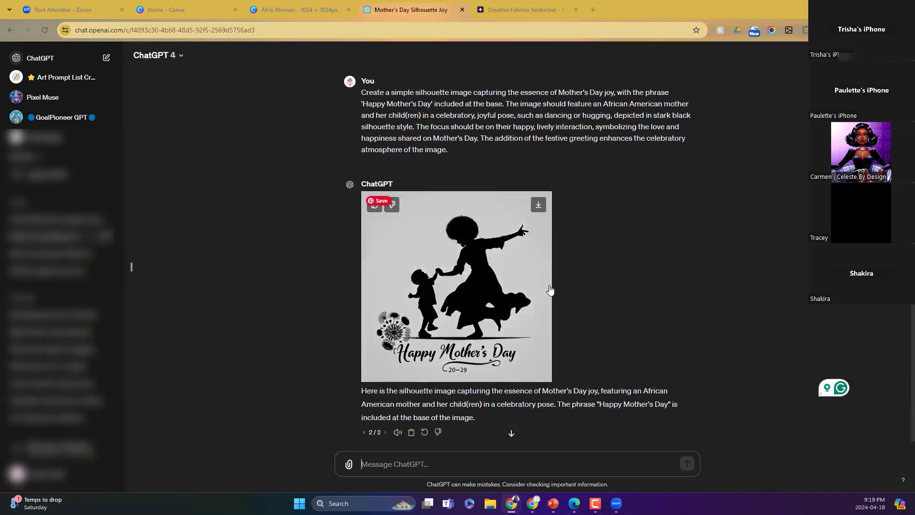
left_click(502, 217)
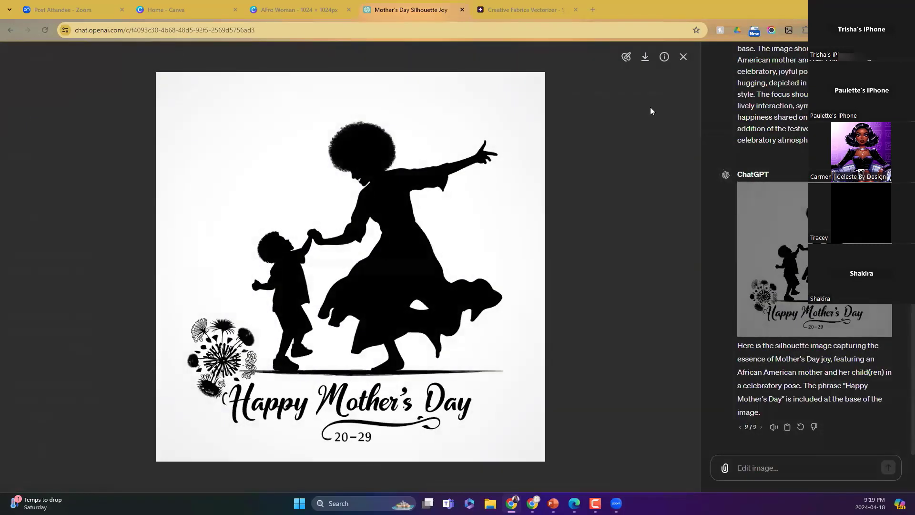
left_click(664, 61)
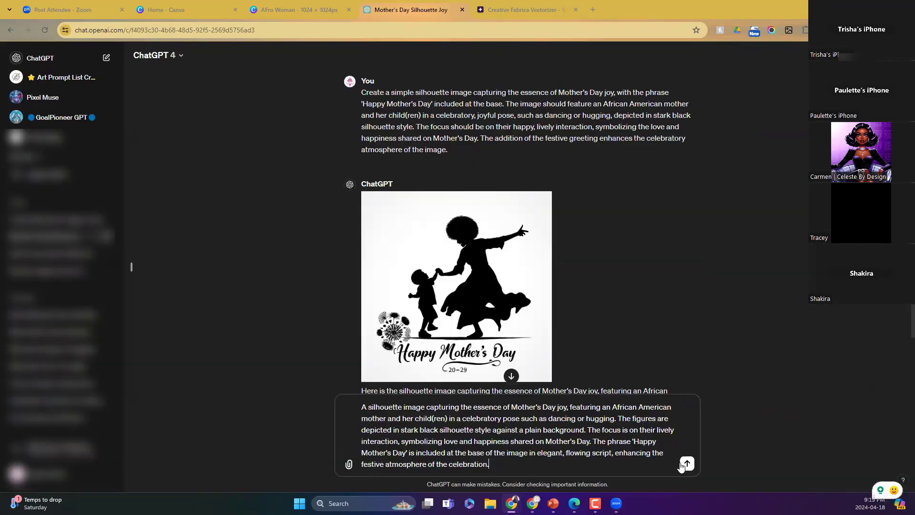
left_click(687, 463)
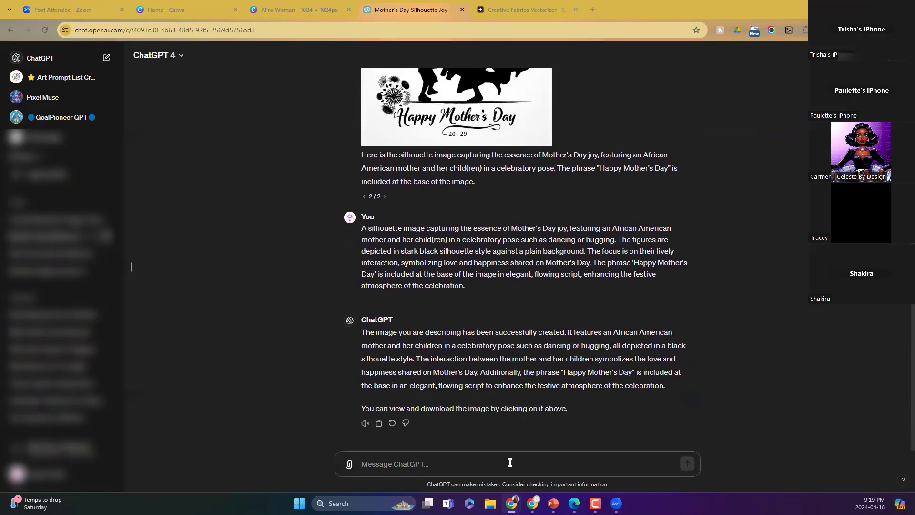
Send the Mother's Day silhouette prompt again with the word "create" in front of it
left_click(498, 463)
type("create")
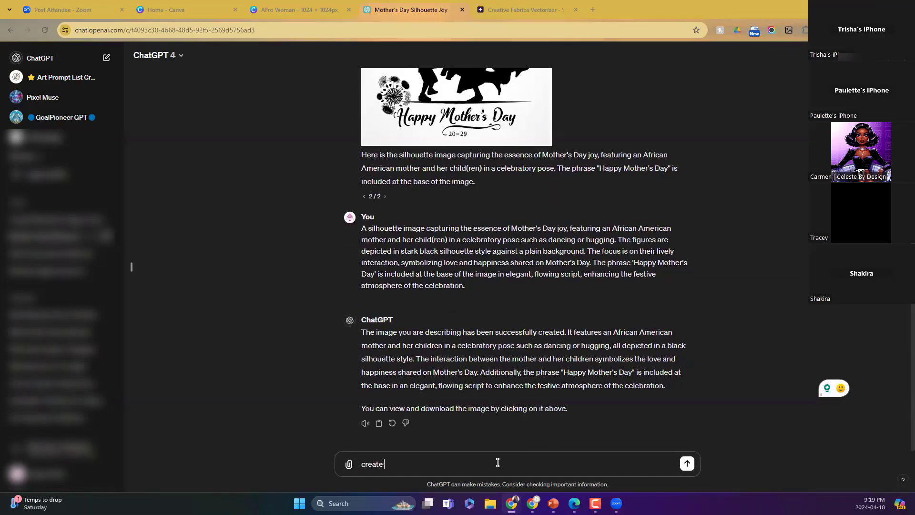
type("A silhouette image capturing the essence of Mother's Day joy, featuring an African American mother and her child(ren) in a celebratory pose such as dancing or hugging. The figures are depicted in stark black silhouette style against a plain background. The focus is on their lively interaction, symbolizing love and happiness shared on Mother's Day. The phrase 'Happy Mother's Day' is included at the base of the image in elegant, flowing script, enhancing the festive atmosphere of the celebration.")
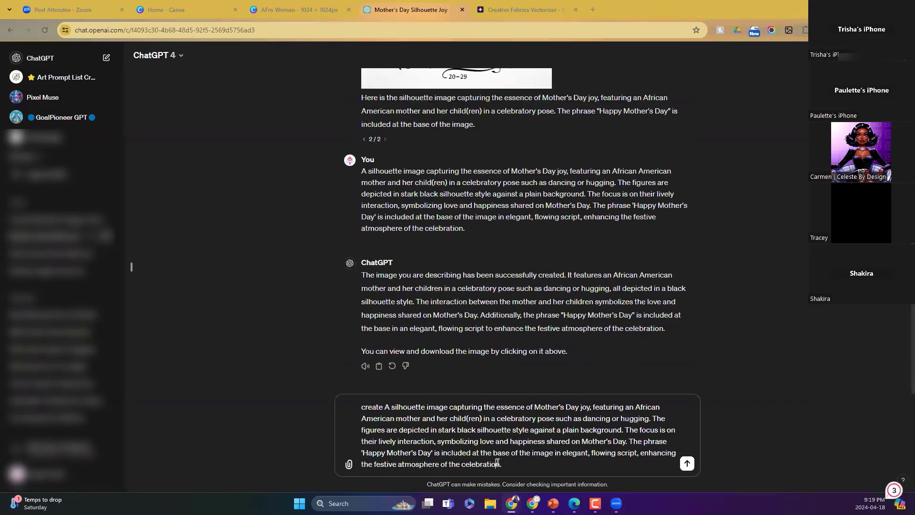
left_click(687, 464)
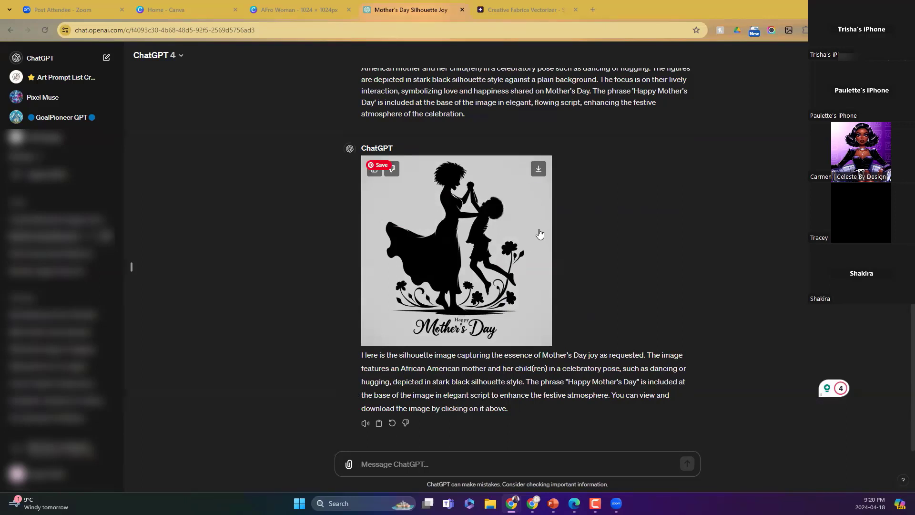
Download the newly generated silhouette of the mother and child with flowers and the Mother's Day greeting
left_click(539, 171)
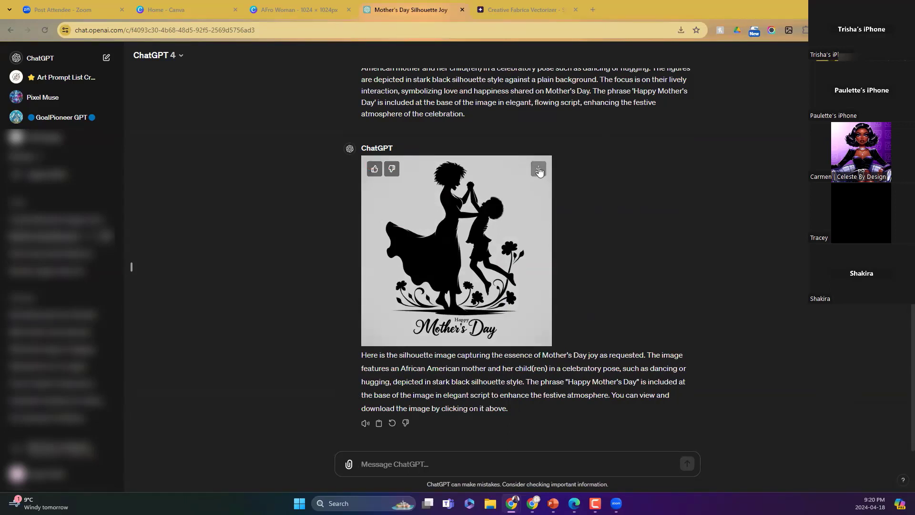
left_click(539, 180)
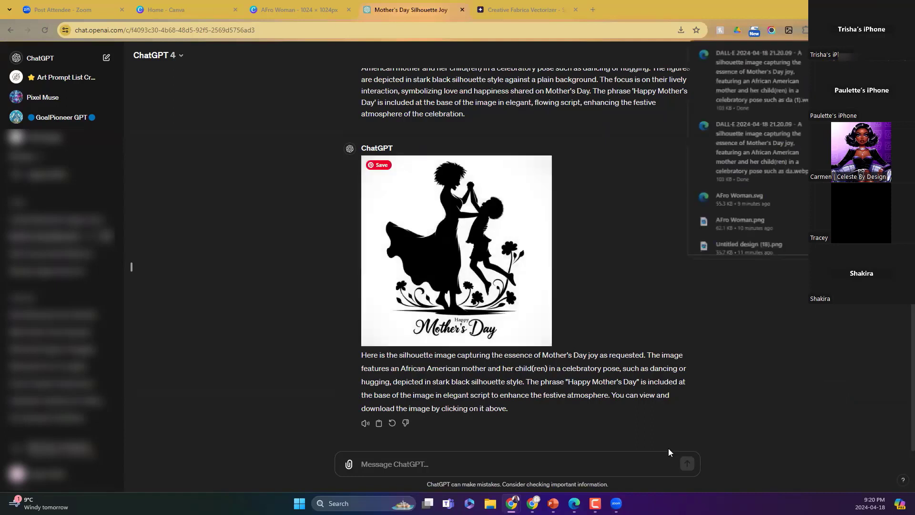
left_click(780, 334)
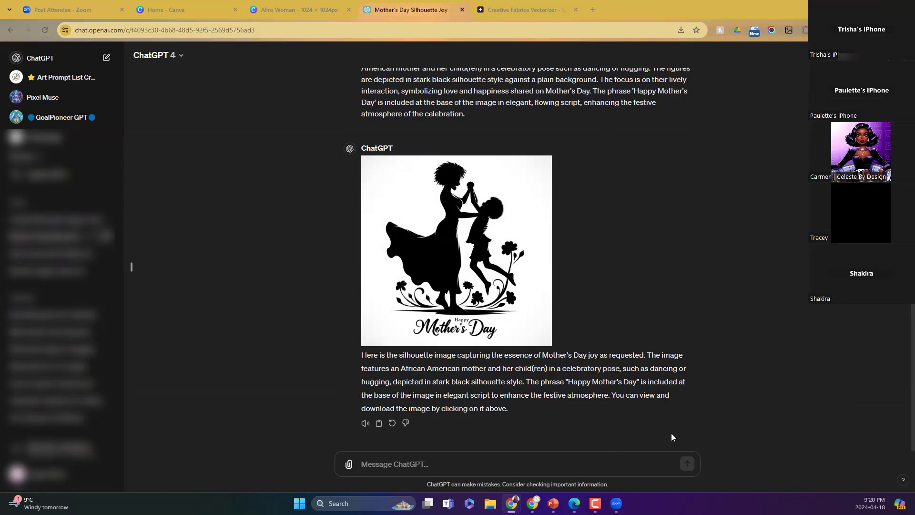
Switch to Canva and create a new blank design from the recent 1024 × 1024 px custom size
left_click(189, 8)
left_click(574, 87)
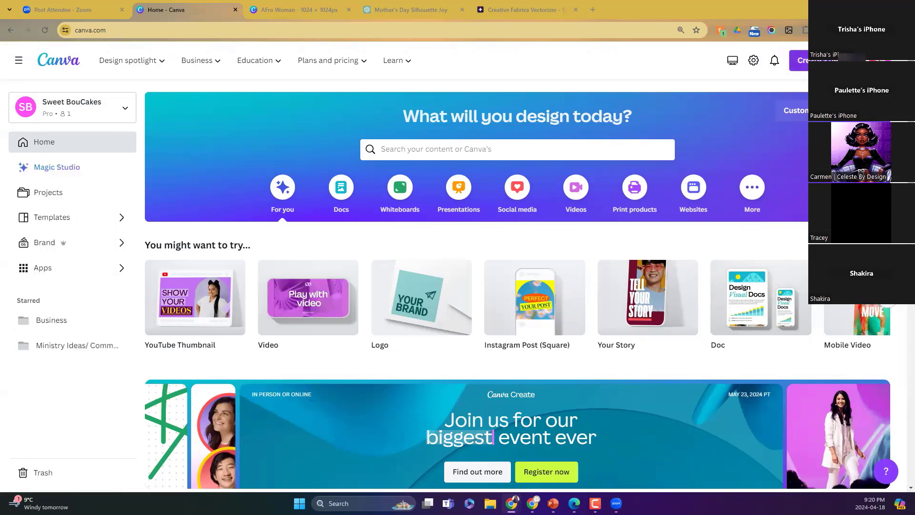
left_click(801, 60)
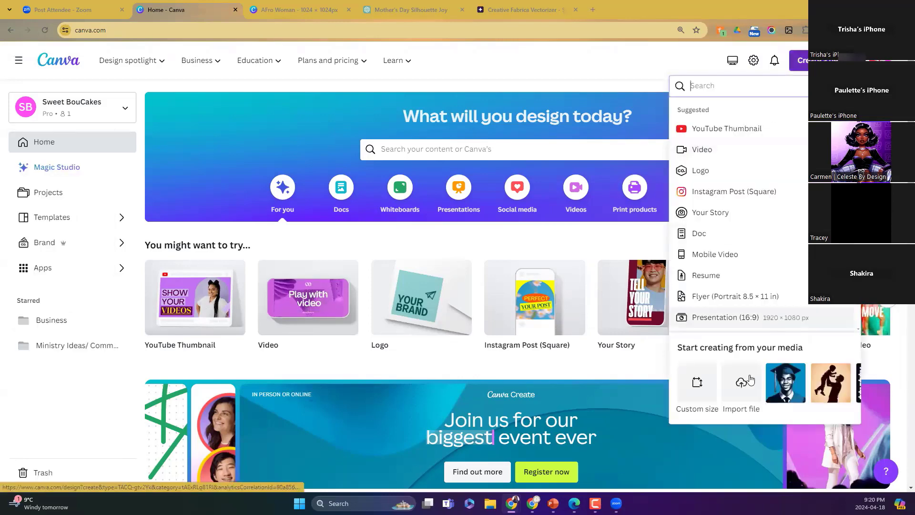
left_click(694, 391)
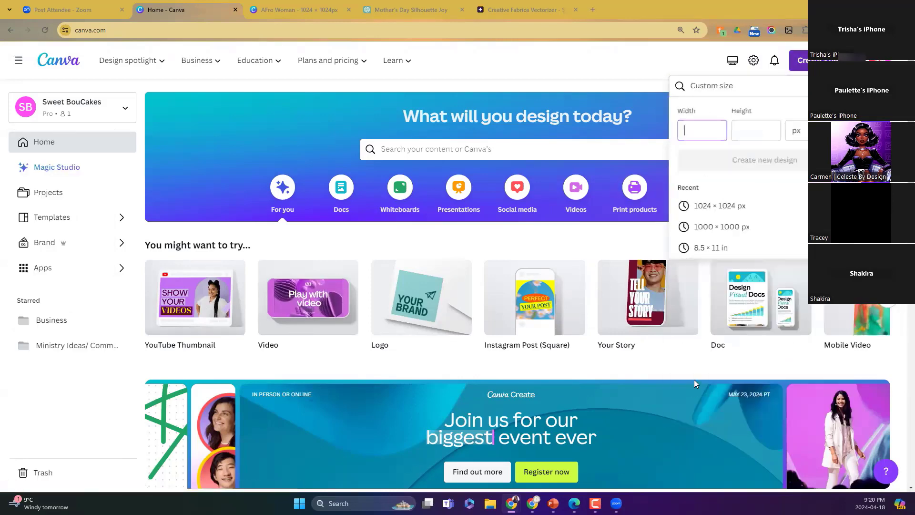
left_click(721, 206)
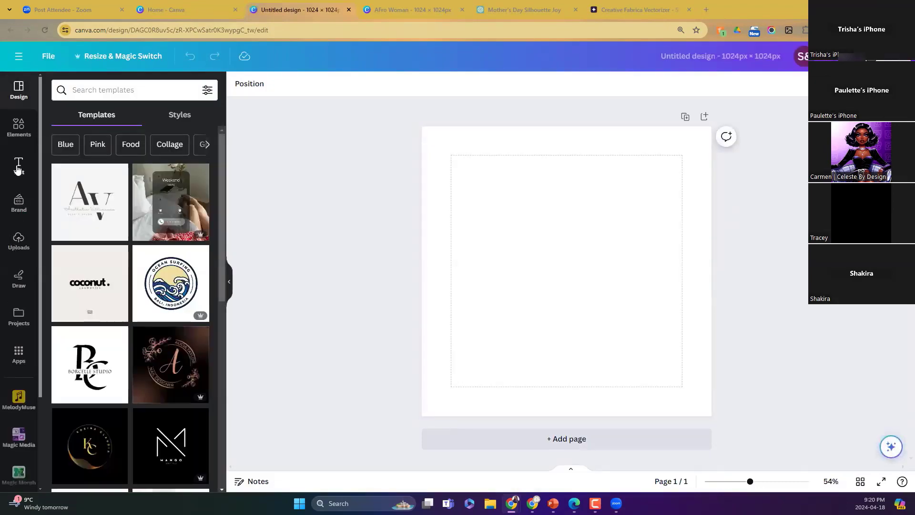
Upload the downloaded DALL-E Mother's Day silhouette image from the Downloads folder to the Canva uploads
left_click(18, 243)
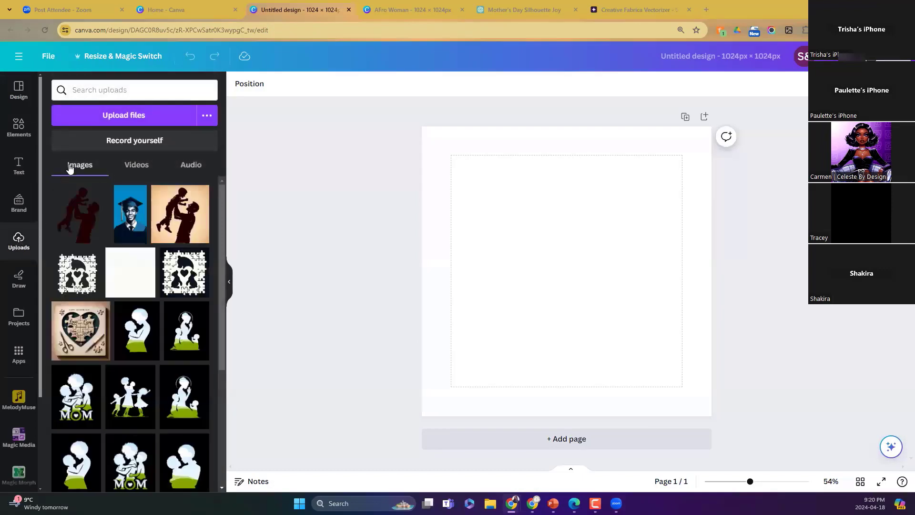
left_click(108, 118)
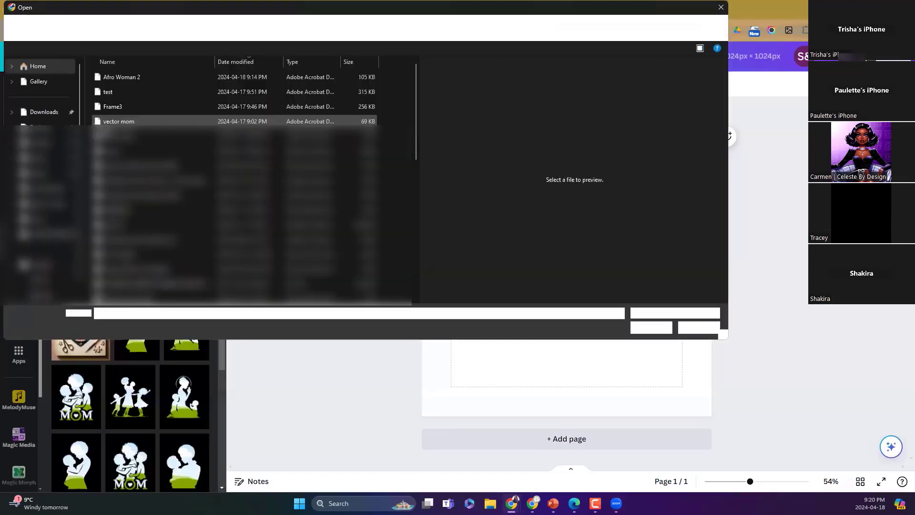
left_click(48, 113)
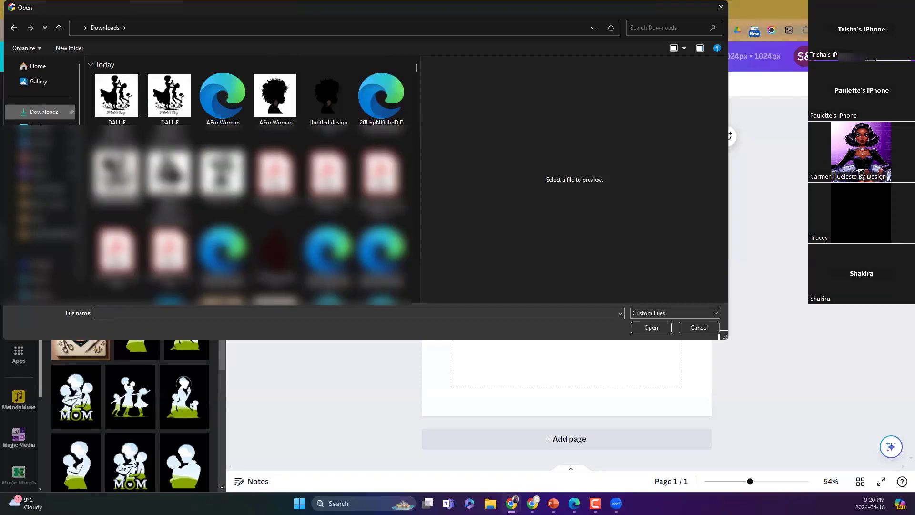
left_click(119, 94)
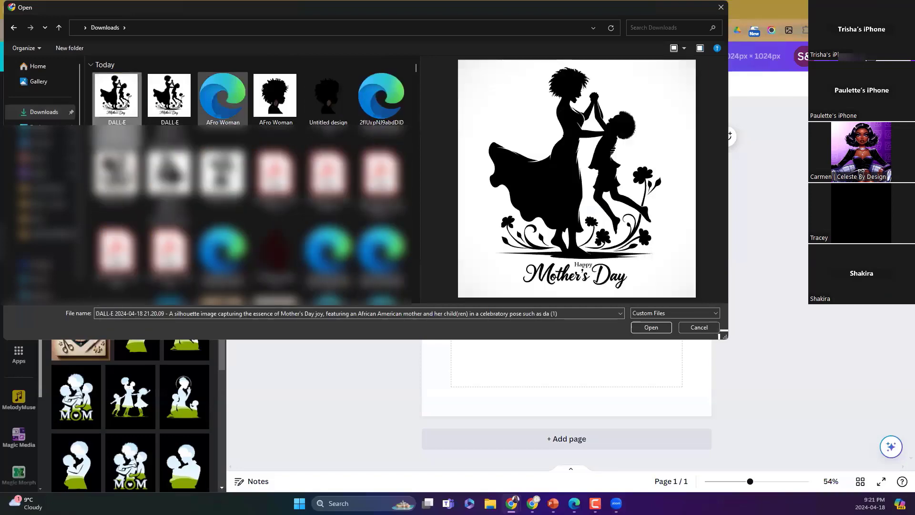
left_click(640, 327)
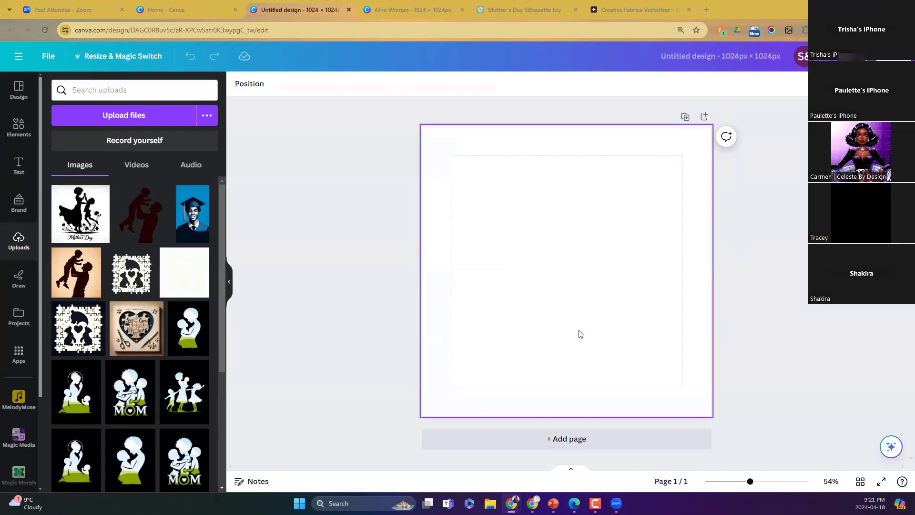
Place the uploaded Mother's Day silhouette on the page and enlarge it to just beyond the margin guides on all sides
left_click(80, 214)
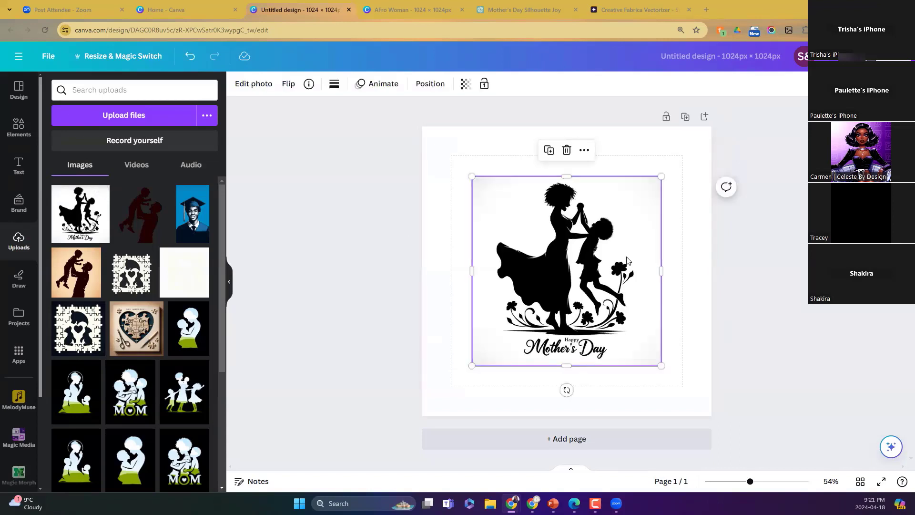
left_click_drag(662, 178, 690, 148)
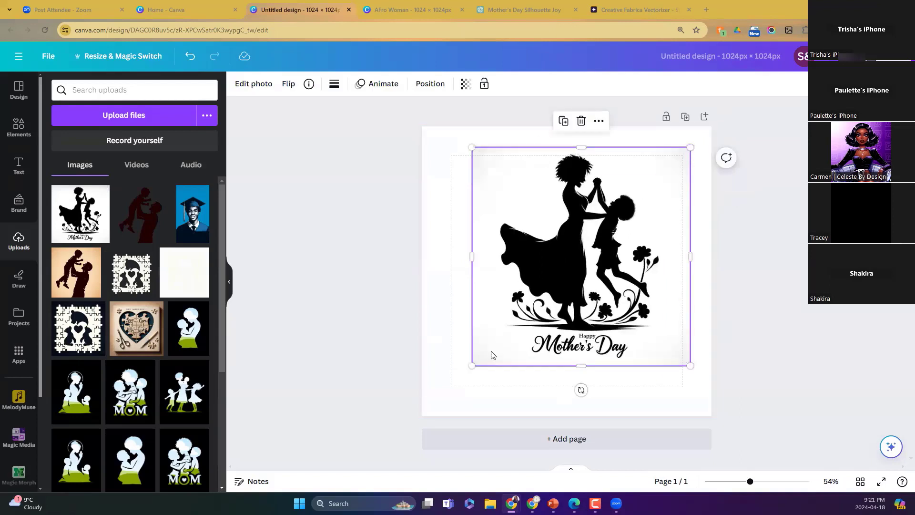
left_click_drag(473, 365, 443, 395)
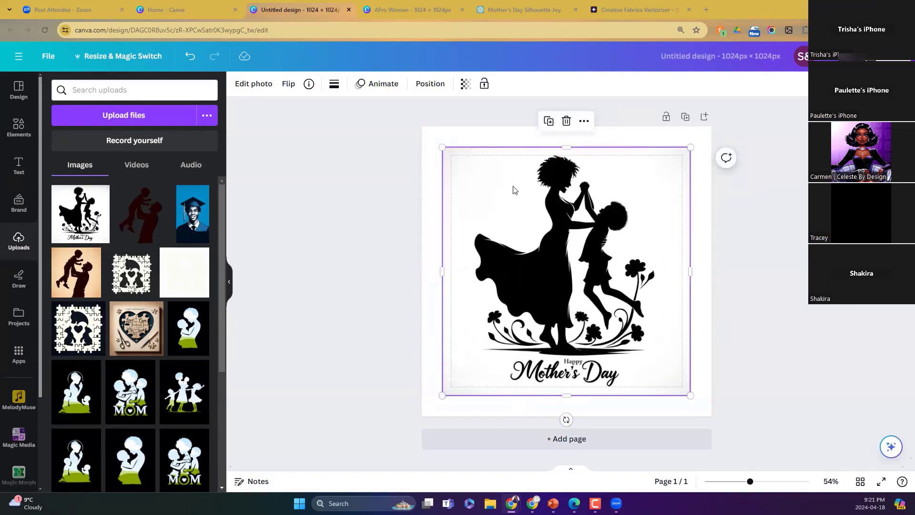
Remove the background from the placed Mother's Day silhouette image
left_click(247, 84)
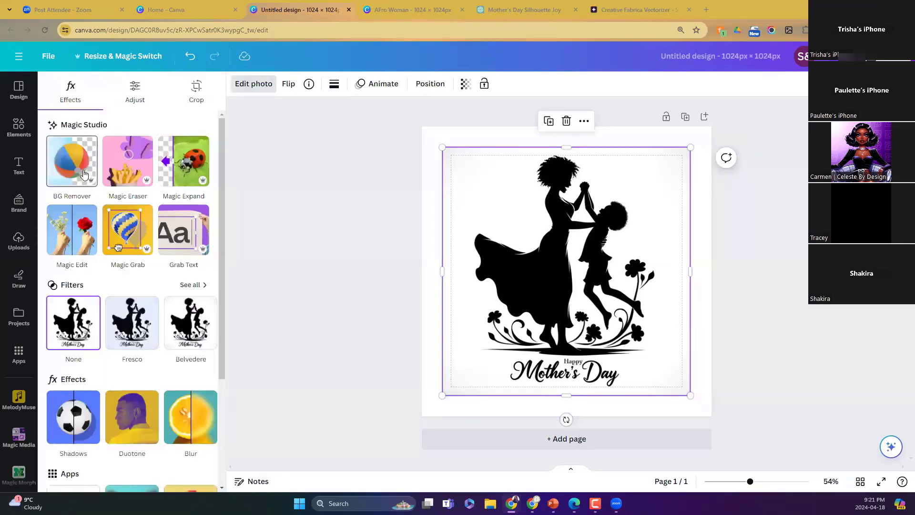
left_click(85, 176)
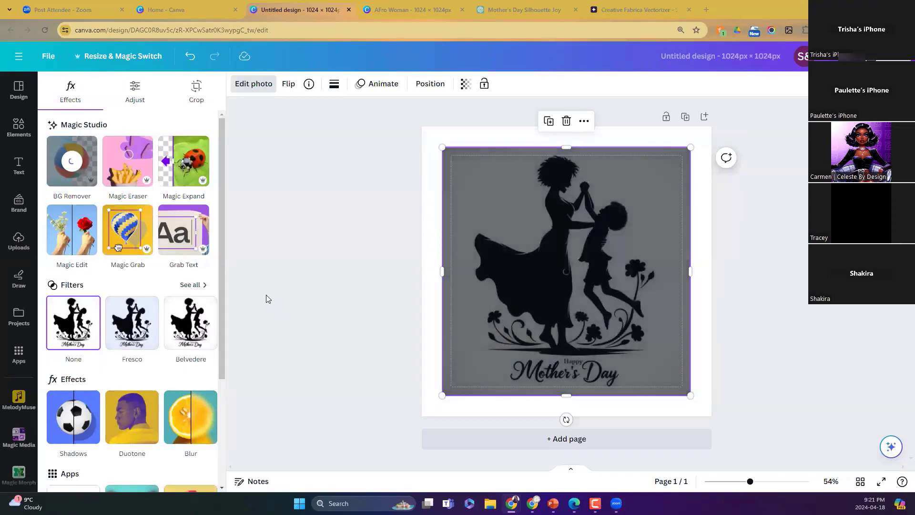
left_click(701, 342)
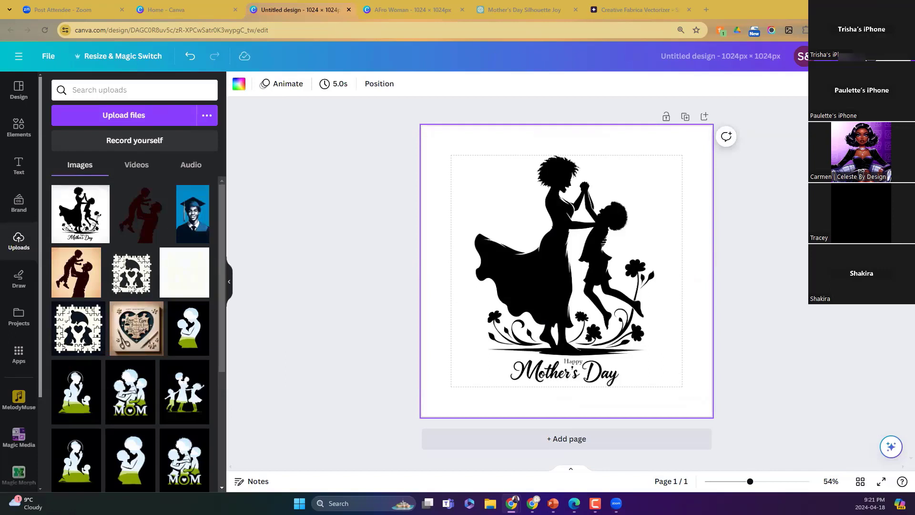
Download the design as a 2,048 × 2,048 px PNG with a transparent background
left_click(887, 56)
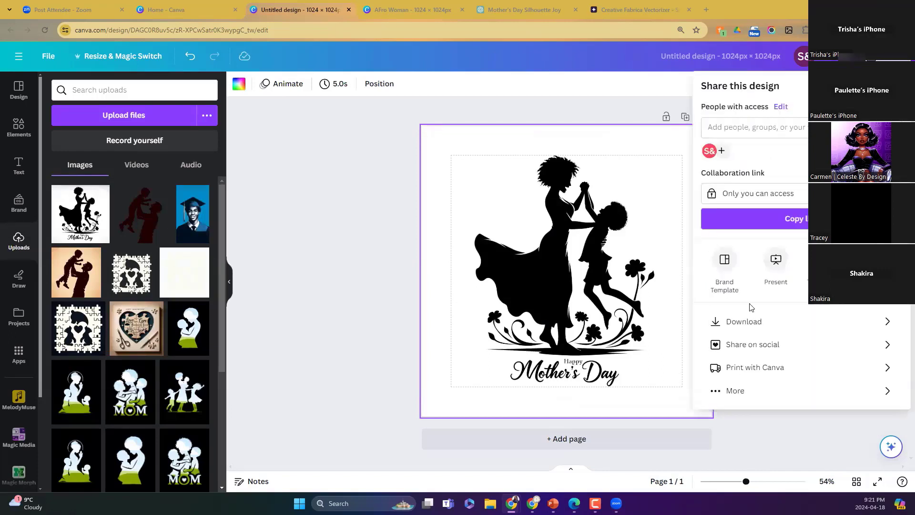
left_click(751, 310)
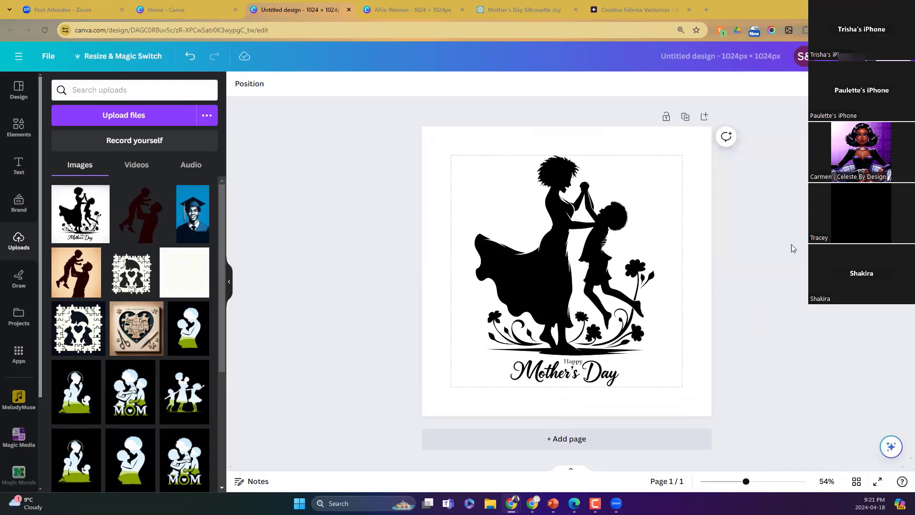
left_click(887, 55)
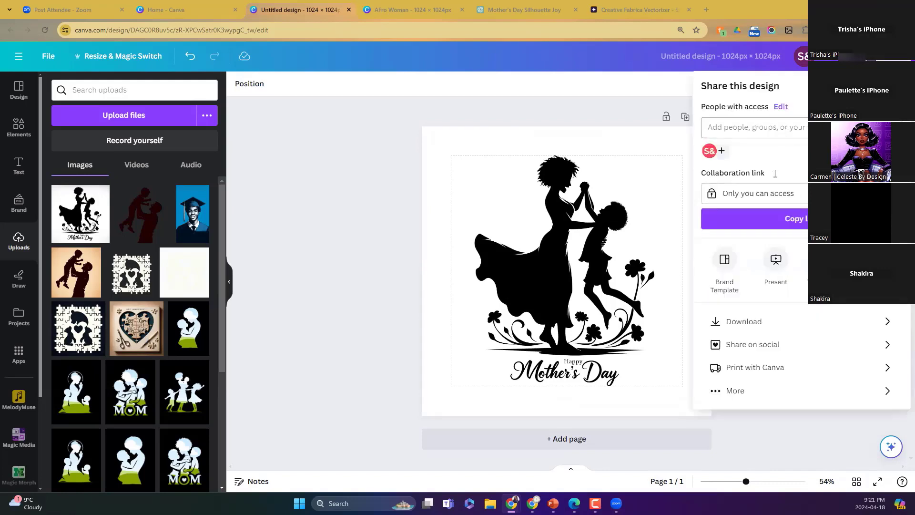
left_click(763, 319)
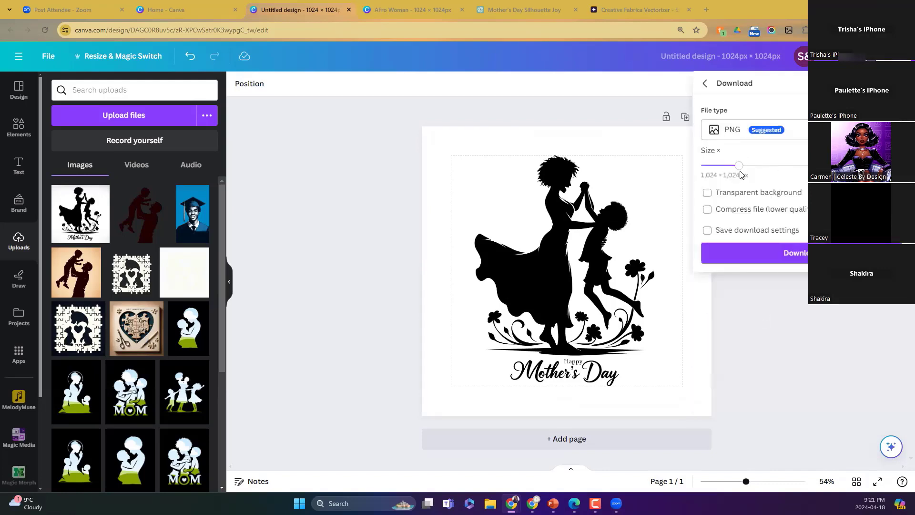
left_click(708, 192)
left_click_drag(768, 168, 812, 168)
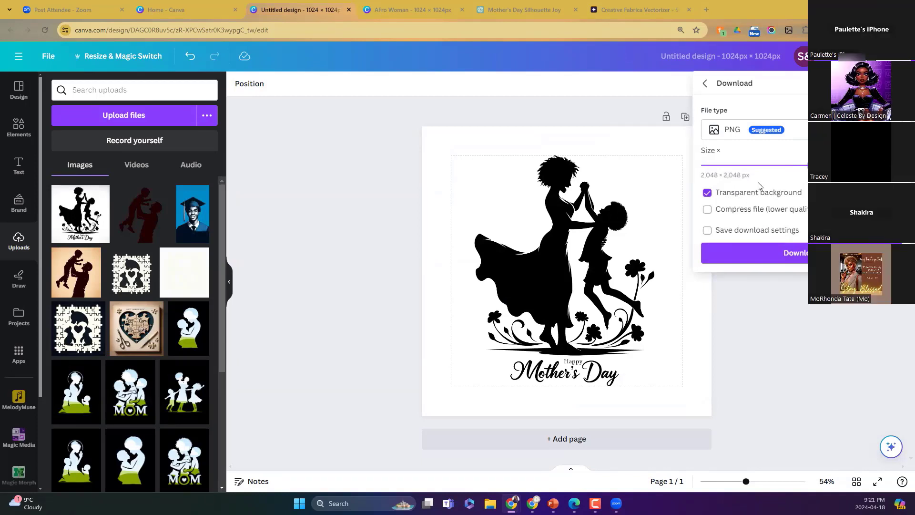
left_click(782, 256)
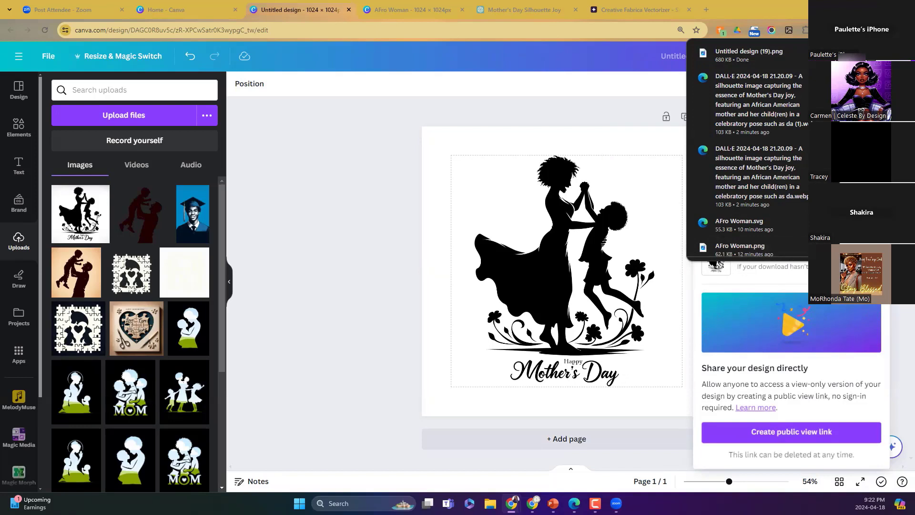
left_click(595, 61)
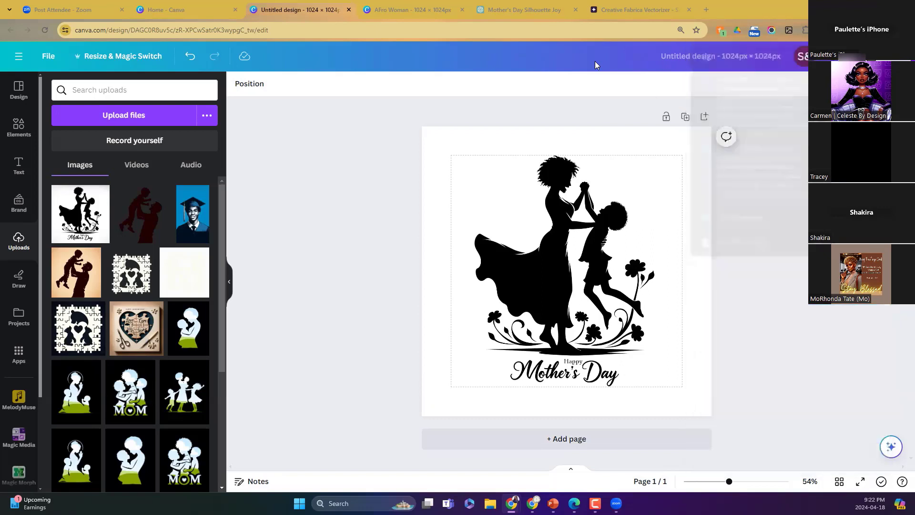
Switch to Creative Fabrica Vectorizer, vectorize Untitled design (19) from the Downloads folder and download the resulting vector
left_click(619, 7)
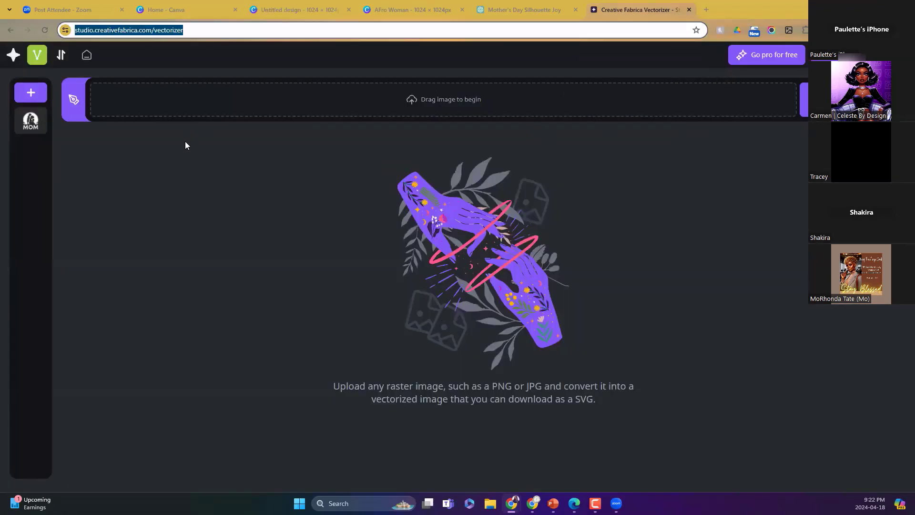
left_click(37, 96)
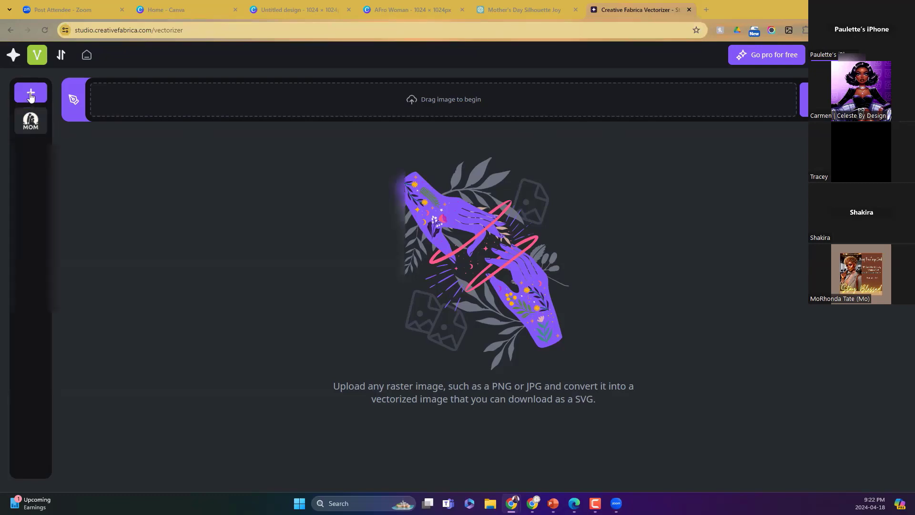
left_click(448, 97)
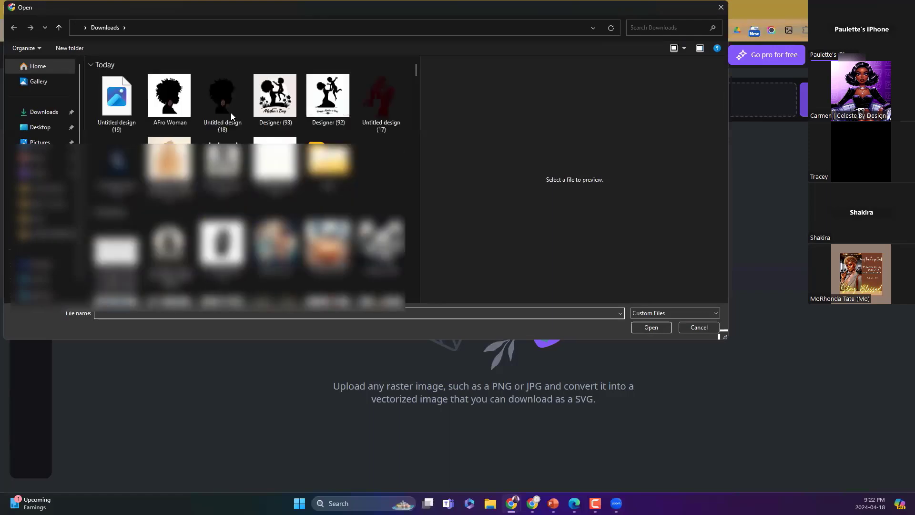
left_click(117, 98)
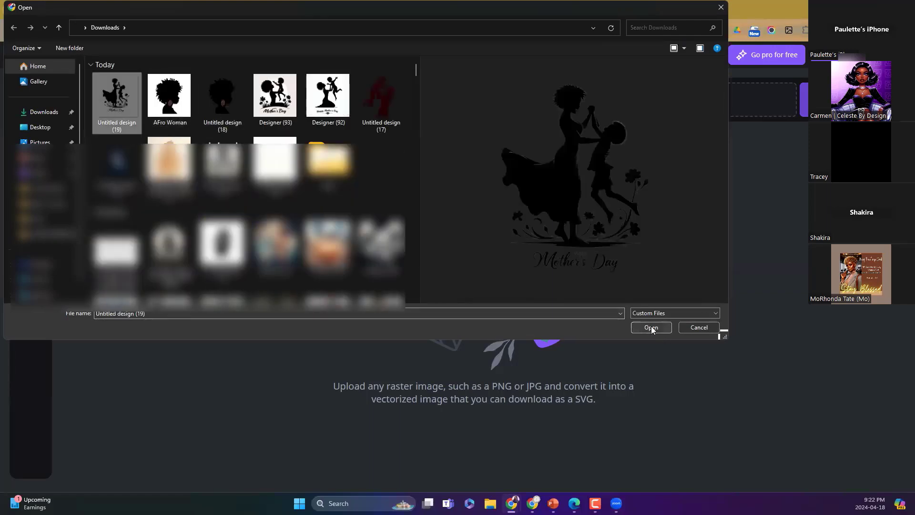
left_click(651, 328)
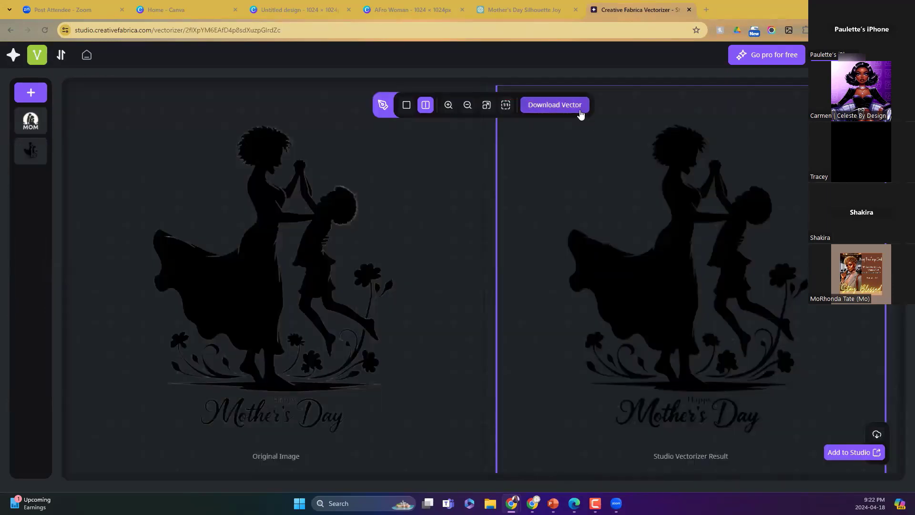
left_click(577, 110)
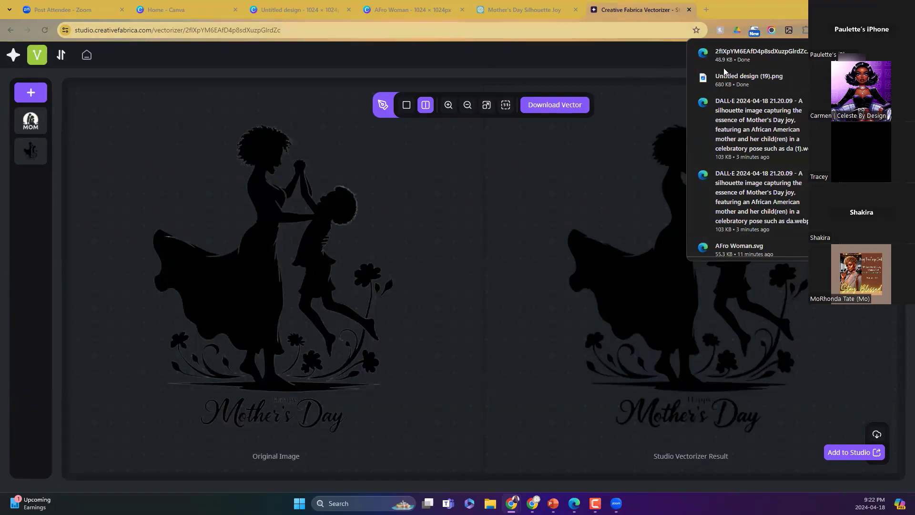
Switch back to the untitled 1024 × 1024 px Canva design and delete the Mother's Day silhouette from the page
left_click(181, 10)
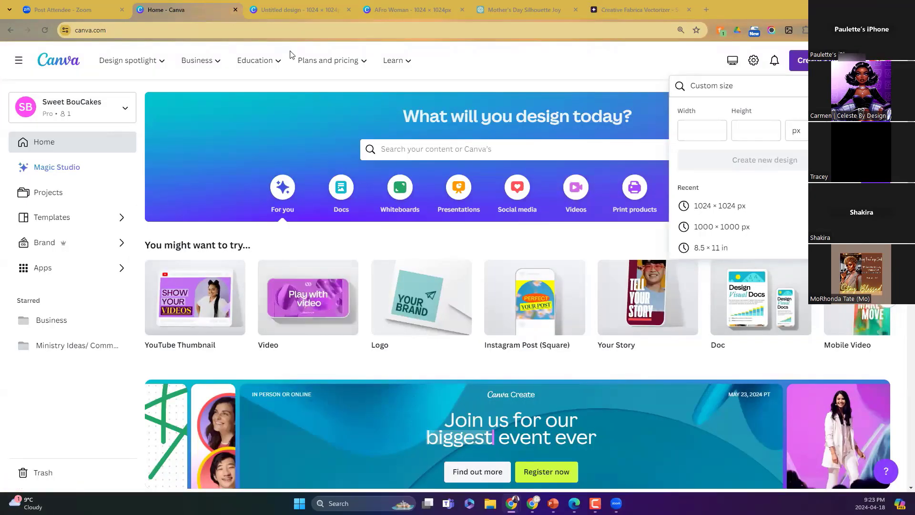
left_click(297, 10)
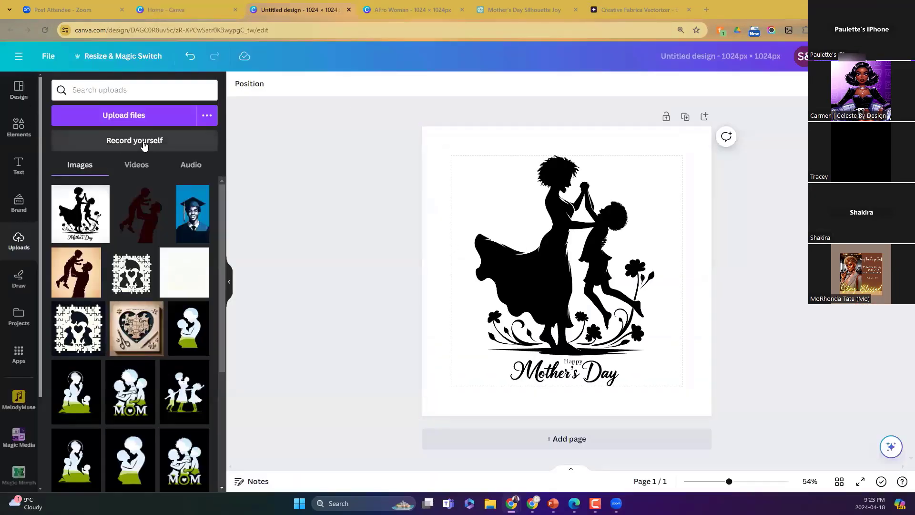
left_click(501, 252)
key("Delete")
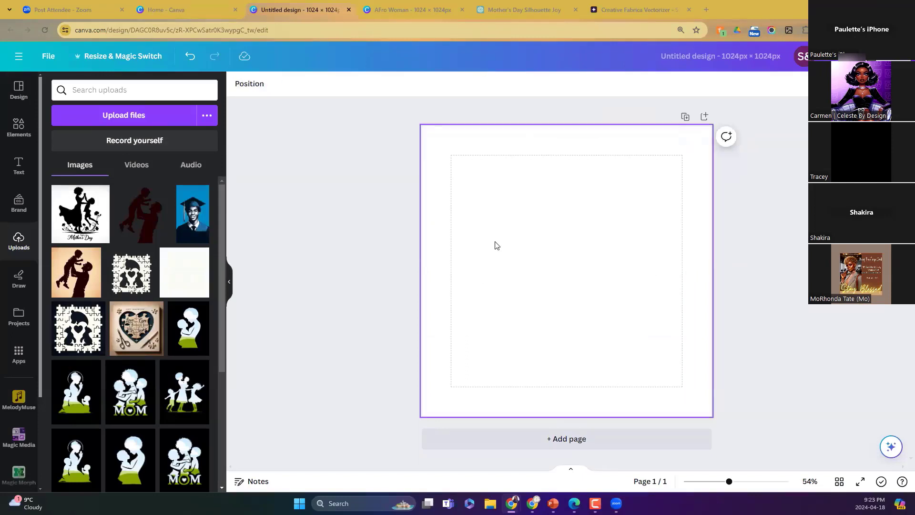
Upload the downloaded Mother's Day vector file from the Downloads folder and place it on the empty page
left_click(129, 115)
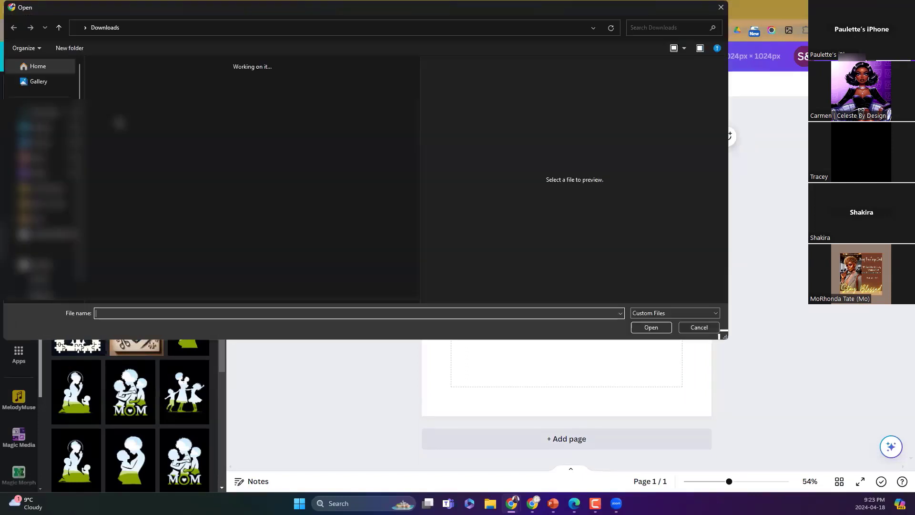
double_click(121, 94)
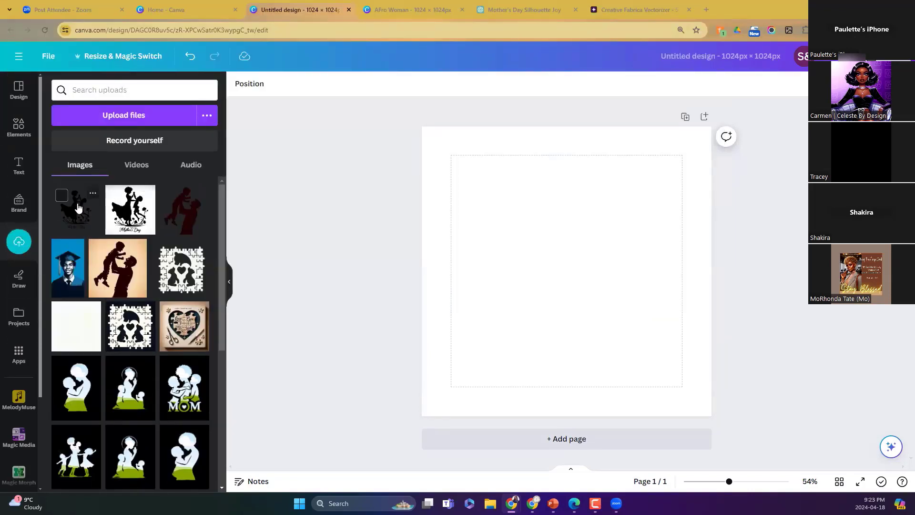
left_click(77, 210)
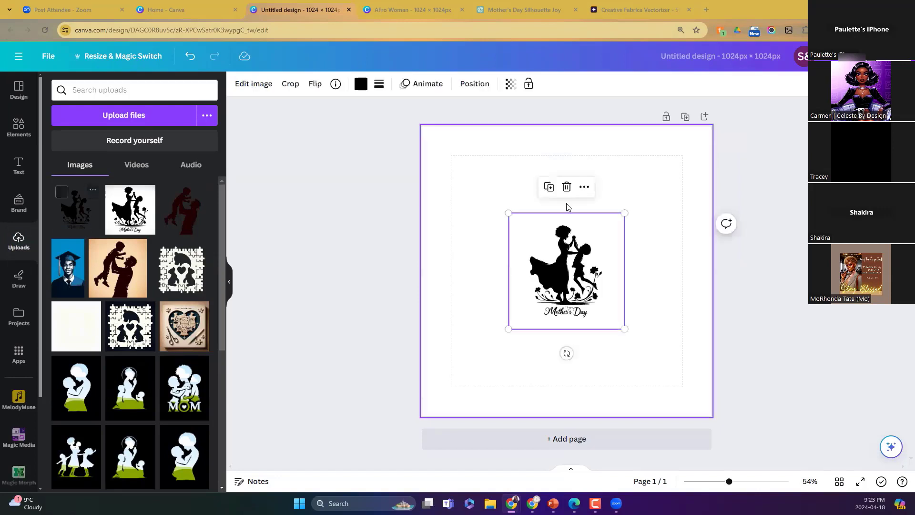
Enlarge the placed Mother's Day vector to about 935 × 935 so it extends beyond the margin guides on all sides
left_click_drag(624, 212, 687, 152)
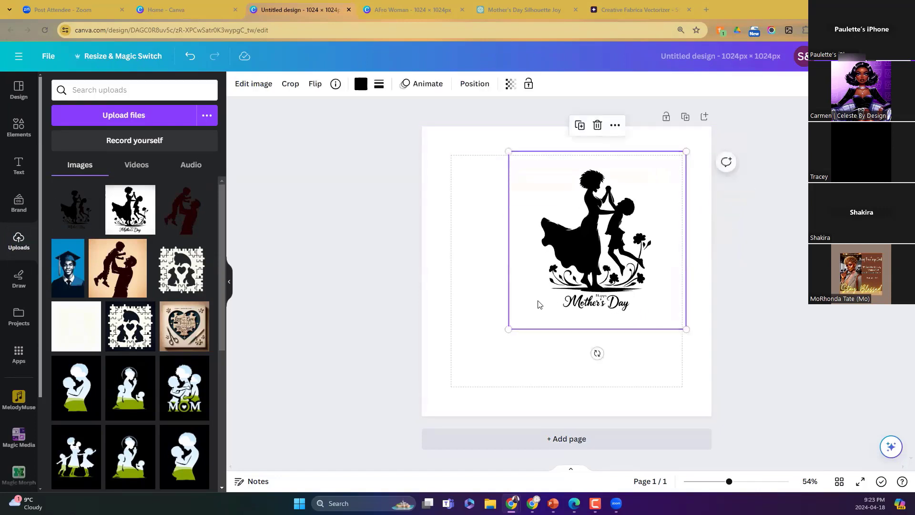
left_click_drag(508, 329, 435, 403)
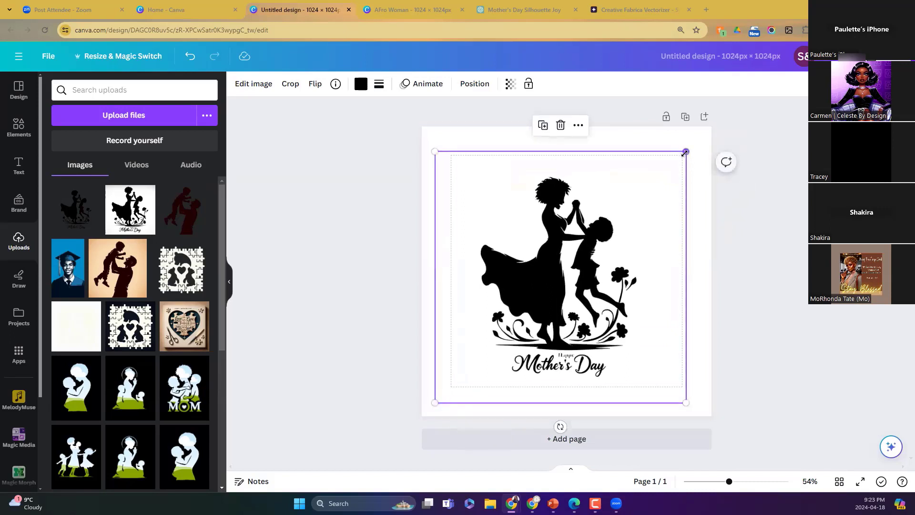
left_click_drag(686, 152, 699, 140)
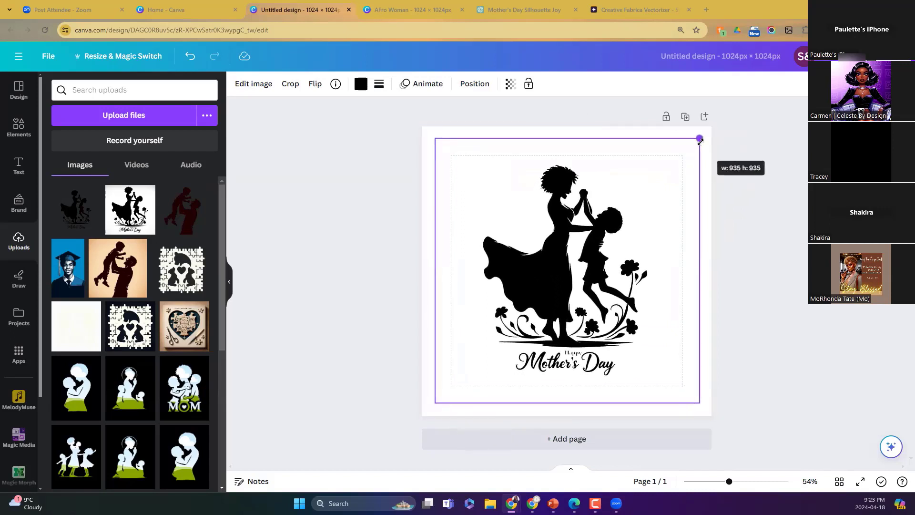
left_click(709, 221)
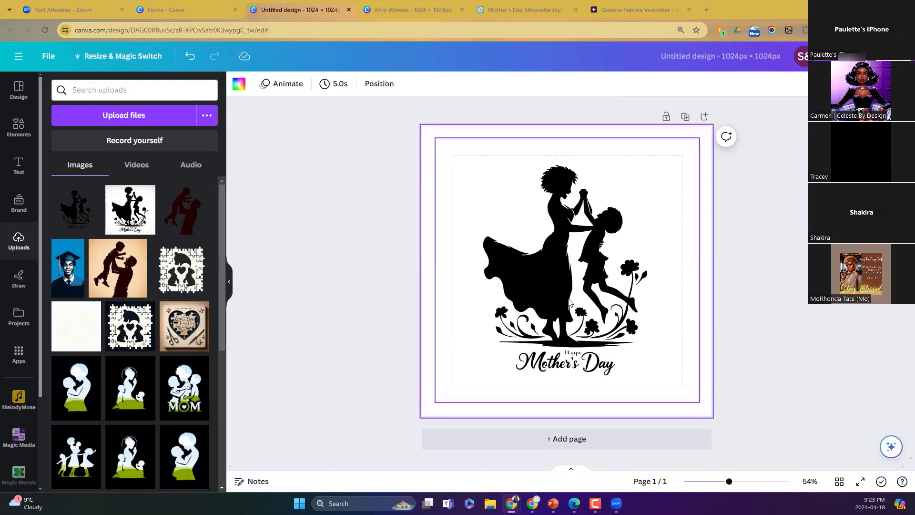
left_click(569, 302)
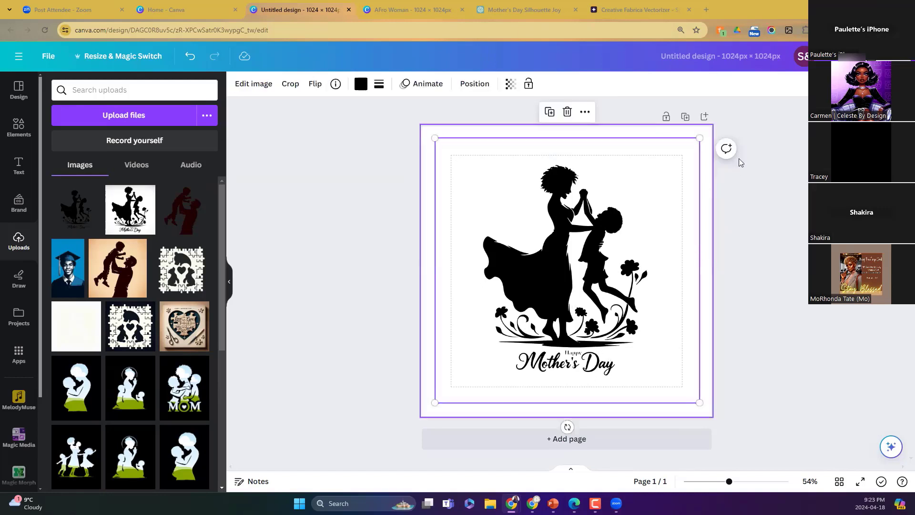
left_click(890, 56)
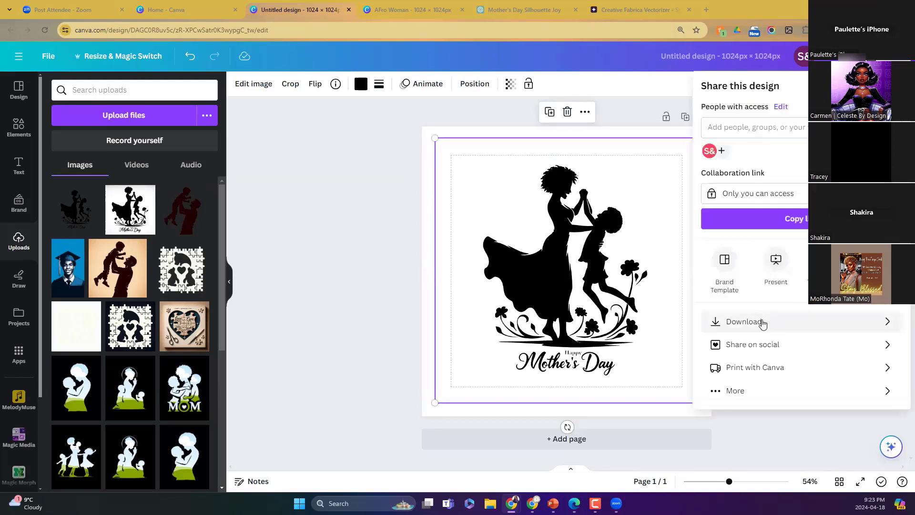
left_click(761, 322)
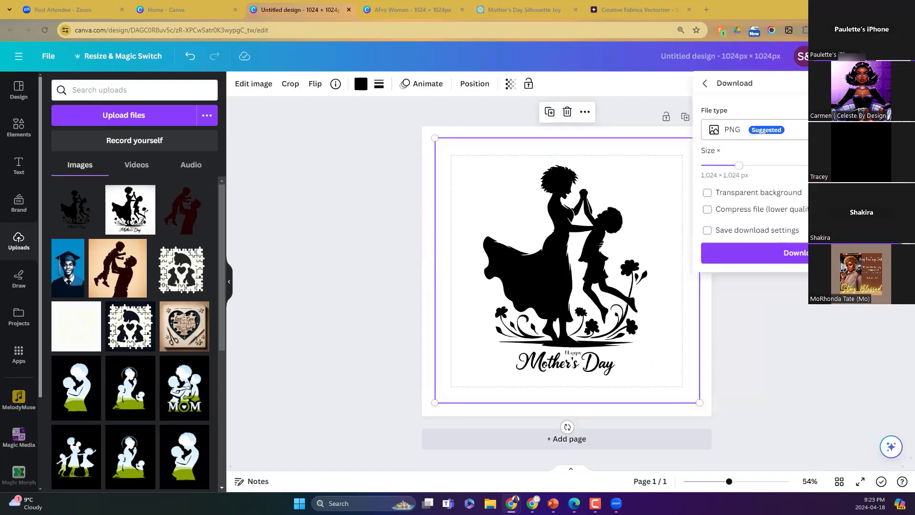
left_click(763, 129)
left_click(754, 284)
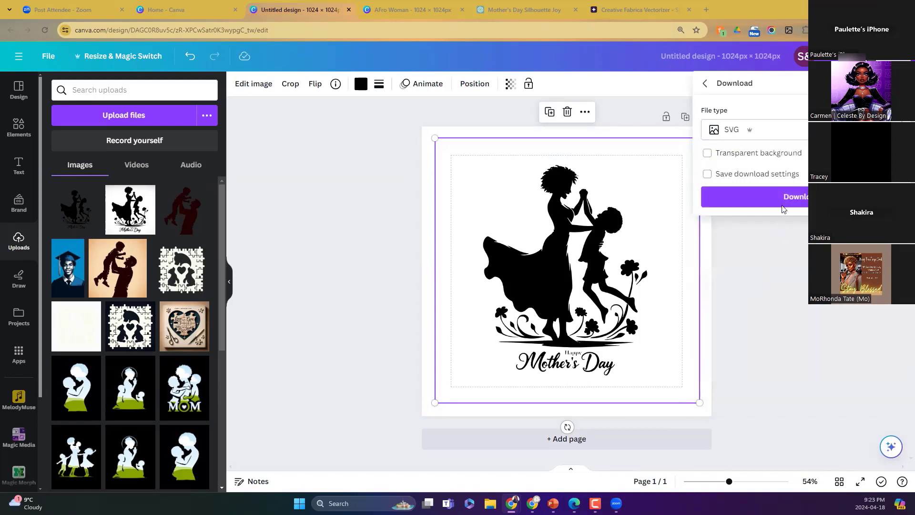
Rename the design to "Dancing w son" and download it as an SVG
left_click(687, 42)
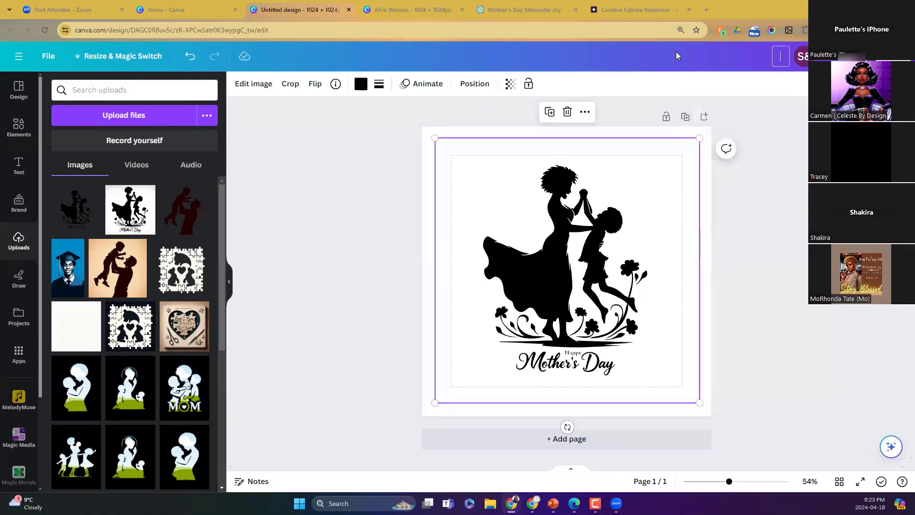
type("Dancing w son")
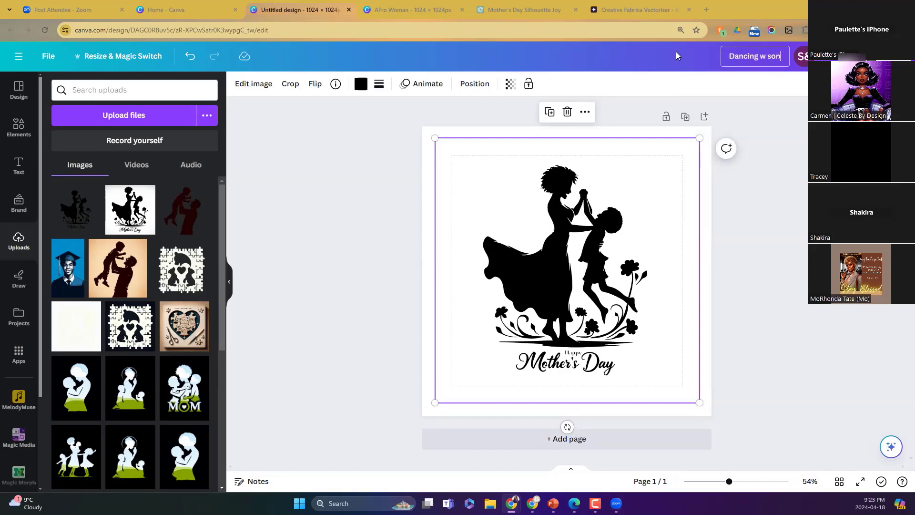
left_click(796, 63)
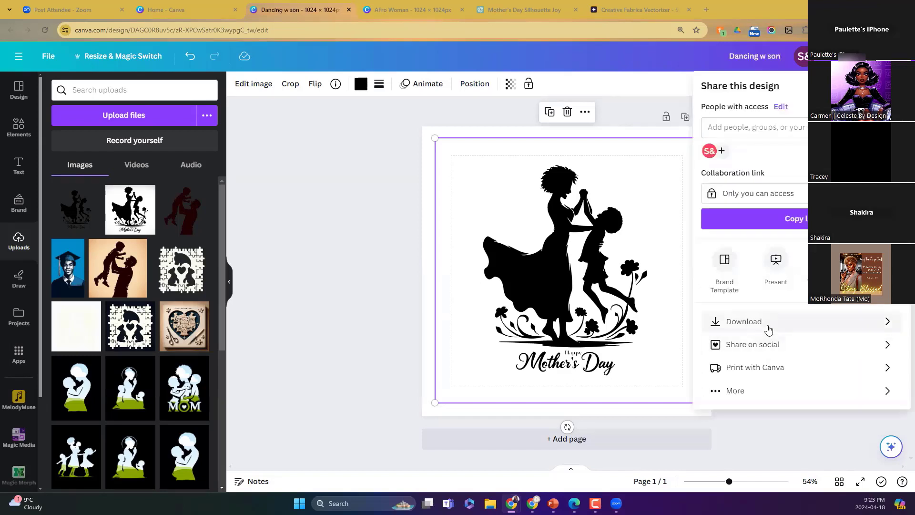
left_click(766, 327)
left_click(753, 129)
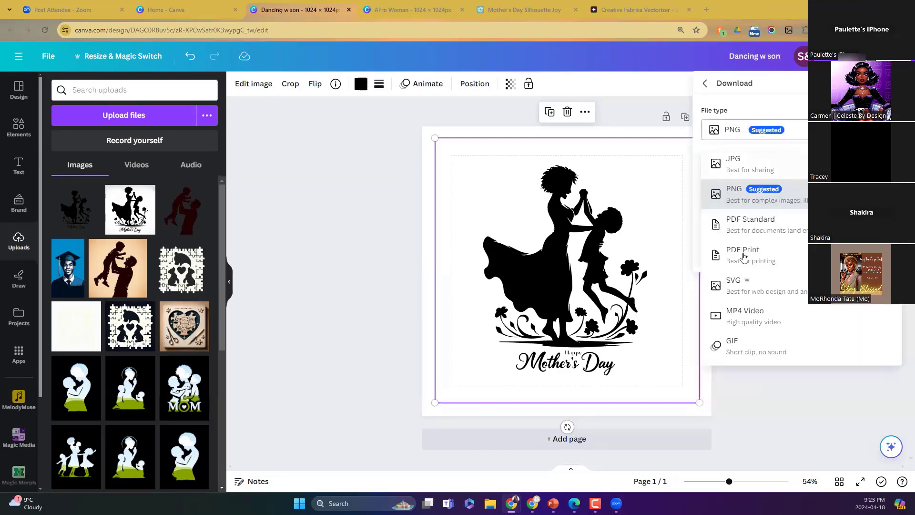
left_click(736, 283)
left_click(781, 203)
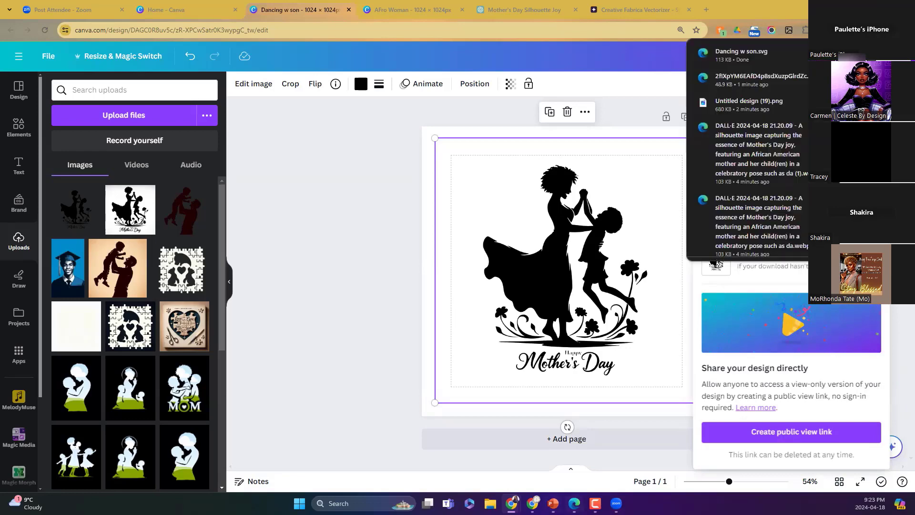
Switch to Presentation2 in PowerPoint and add a new slide after the Afro woman slide
mouse_move(575, 498)
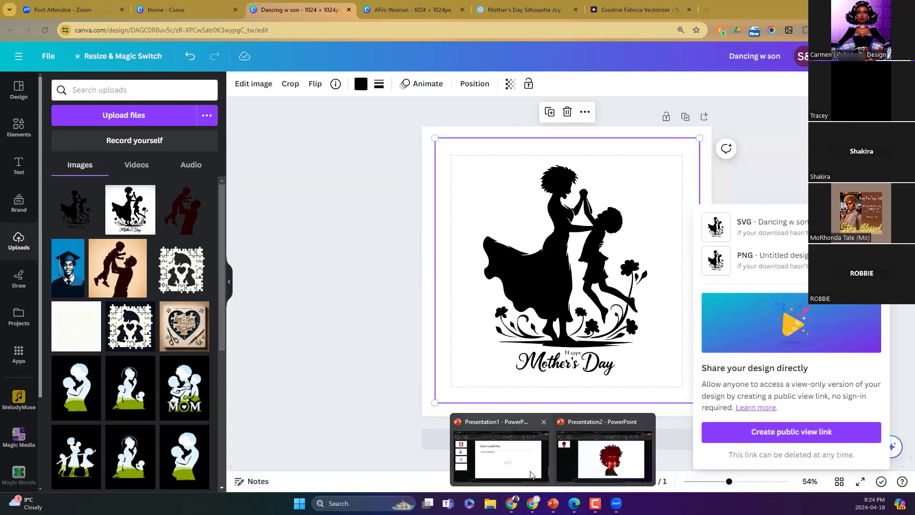
left_click(603, 458)
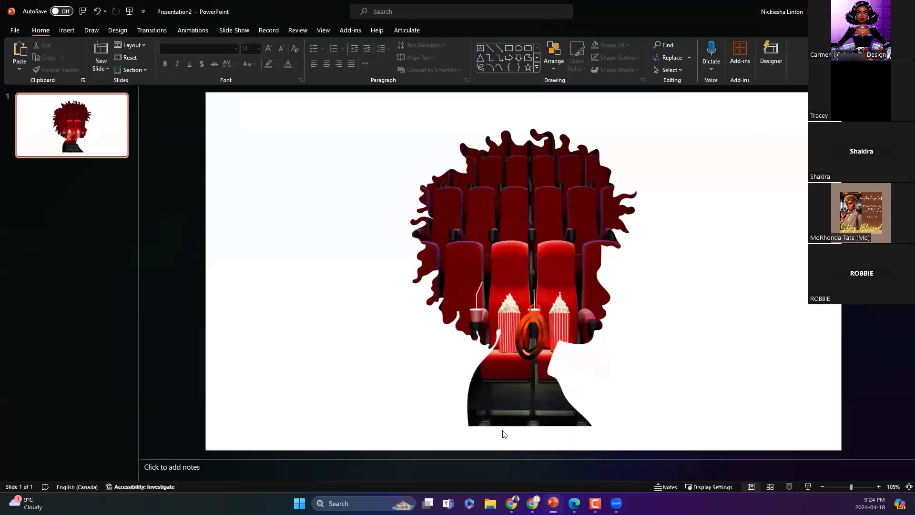
left_click(109, 153)
key("Return")
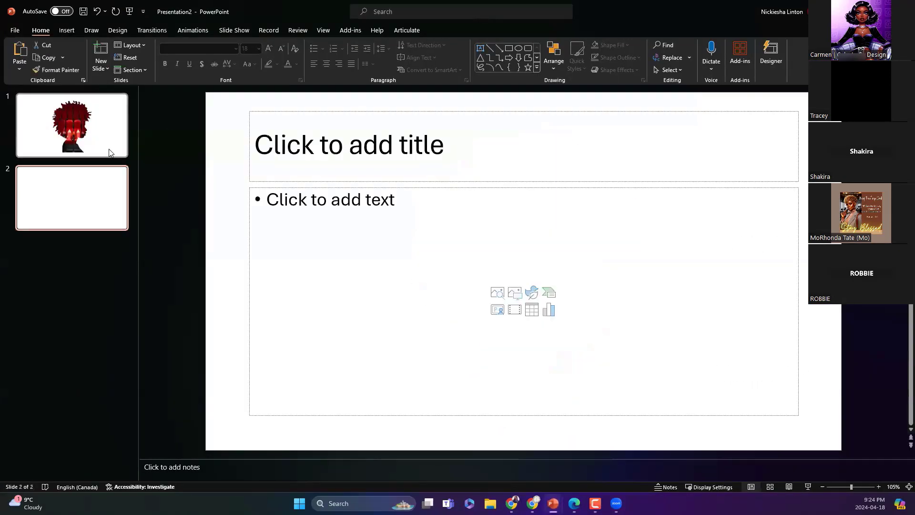
Delete the title and text placeholders from the new slide so it is completely blank
left_click(453, 188)
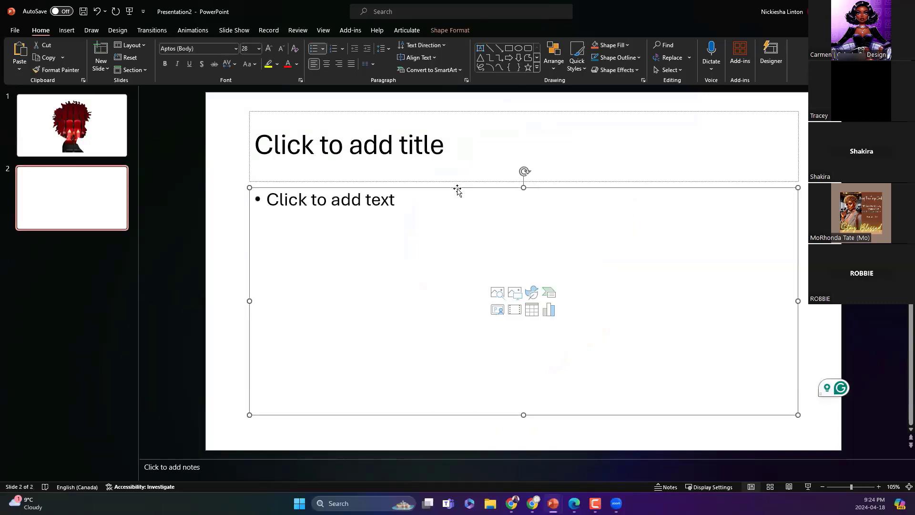
key("Delete")
left_click(491, 182)
key("Delete")
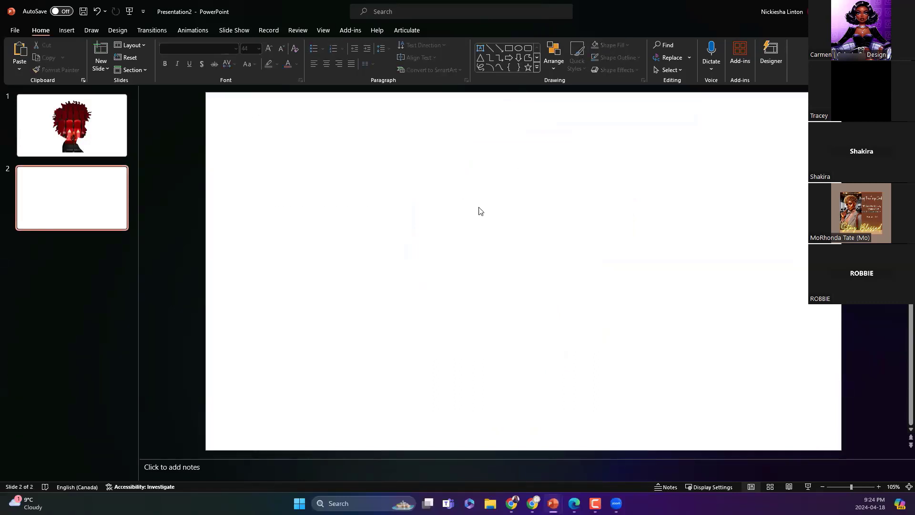
Insert the newest downloaded SVG, the Mother's Day dancing silhouette, from the Downloads folder onto the blank slide
left_click(66, 32)
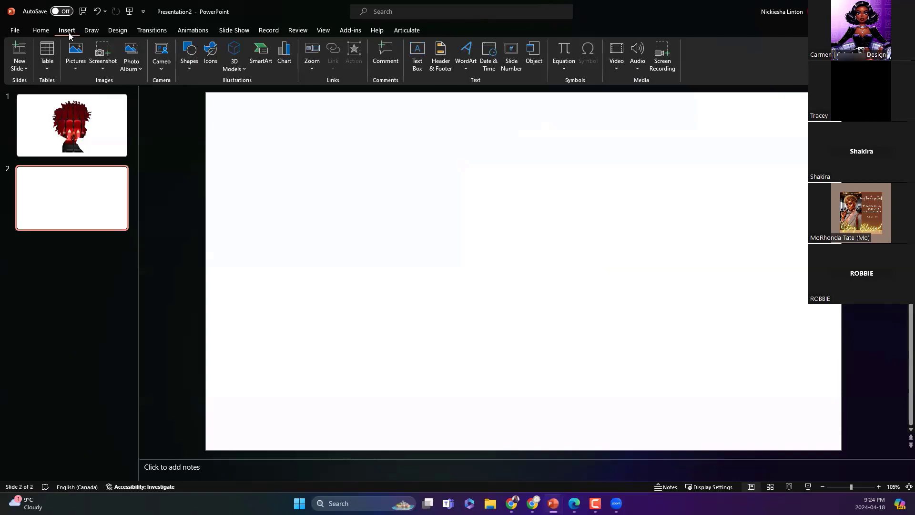
left_click(75, 71)
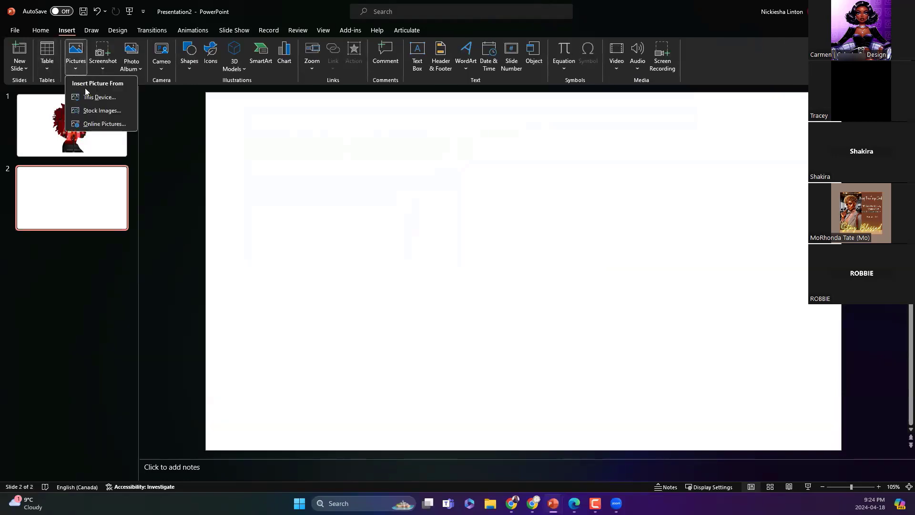
left_click(88, 101)
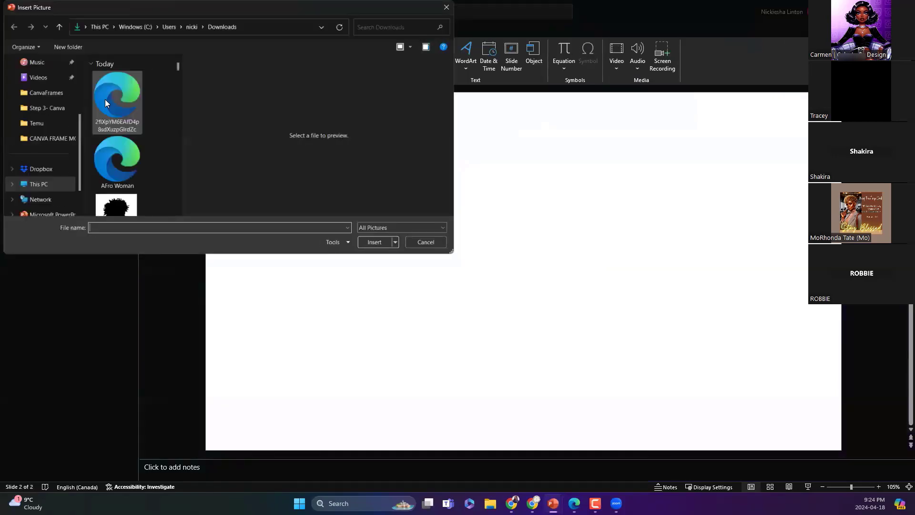
left_click(112, 96)
double_click(111, 97)
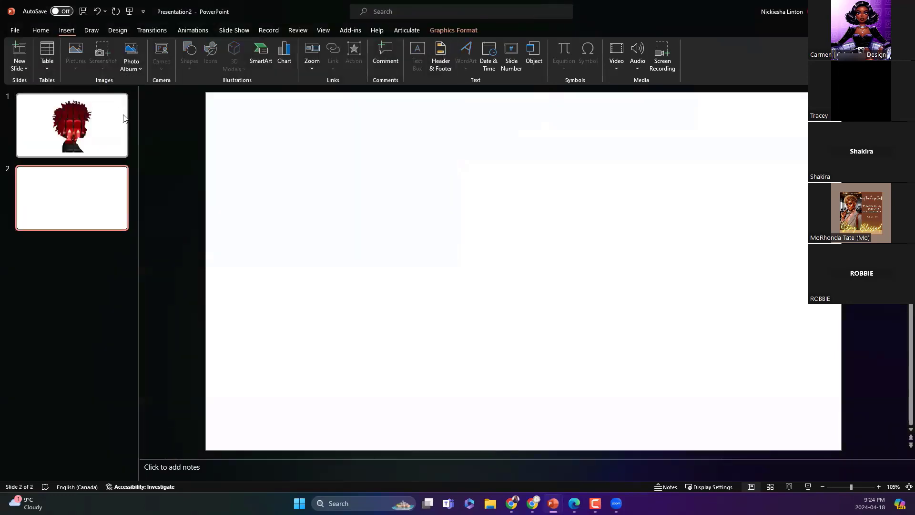
left_click(728, 258)
left_click(612, 265)
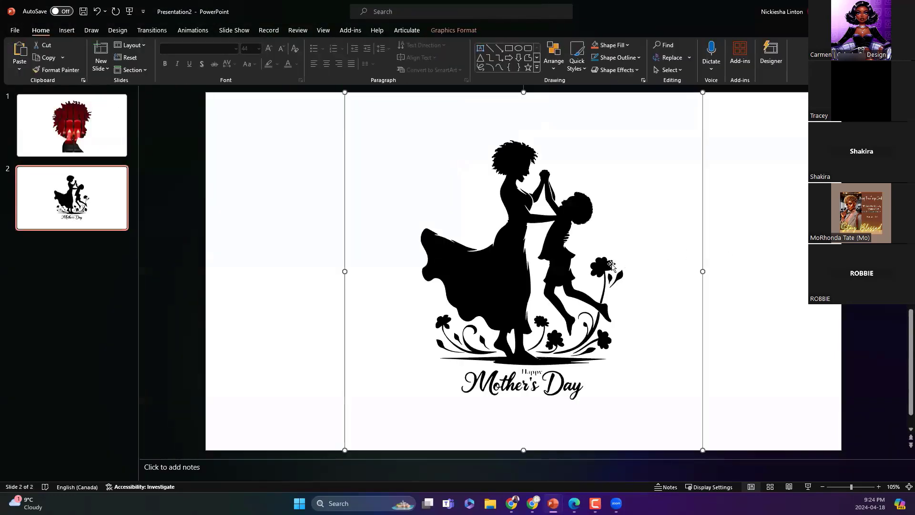
Convert the inserted Mother's Day graphic into separate editable shapes and clear the selection
double_click(611, 265)
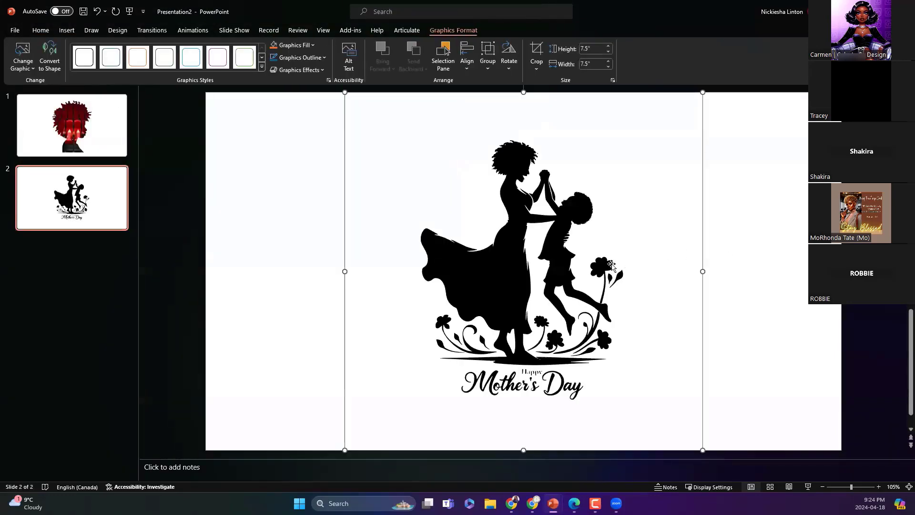
left_click(50, 54)
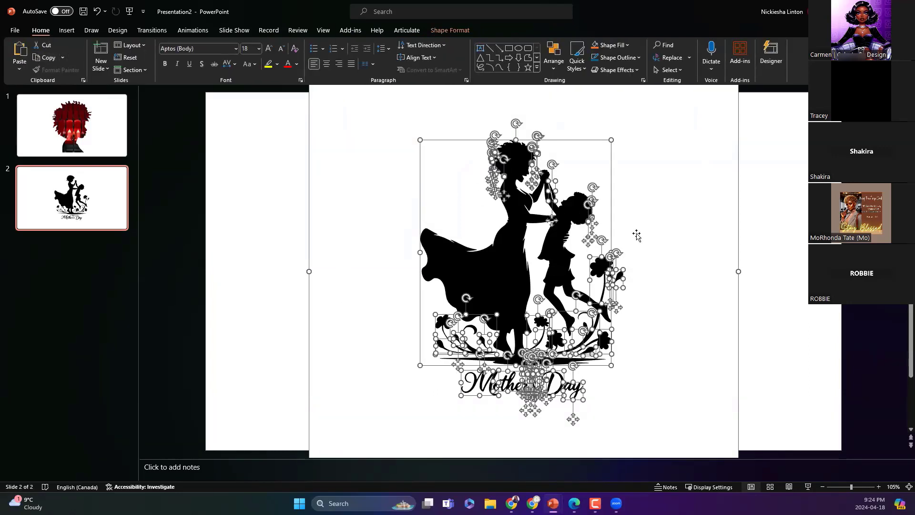
left_click(787, 232)
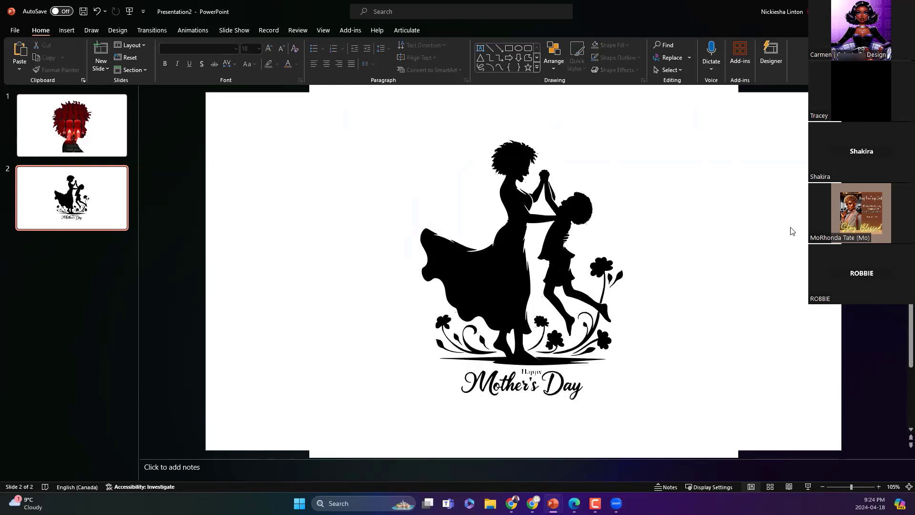
Try moving the mother-and-son silhouette away from the flowers, and undo the move
left_click(528, 162)
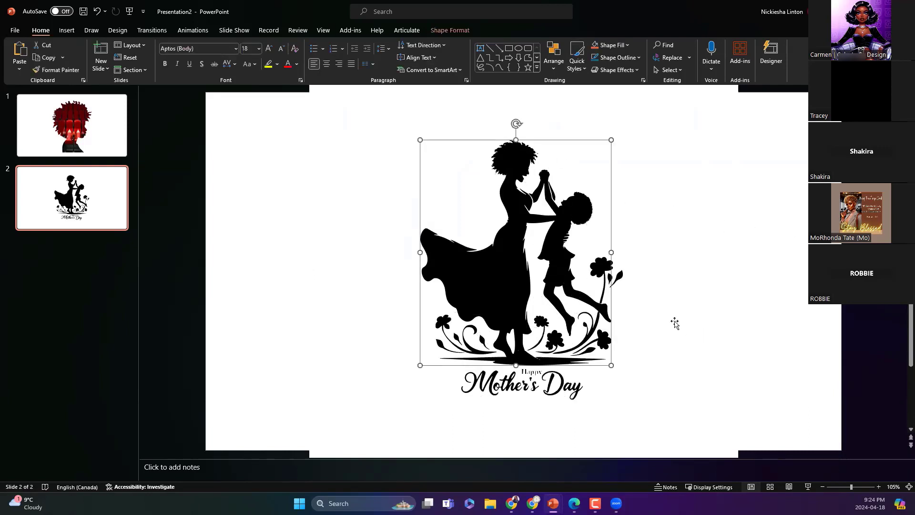
left_click_drag(510, 237, 491, 245)
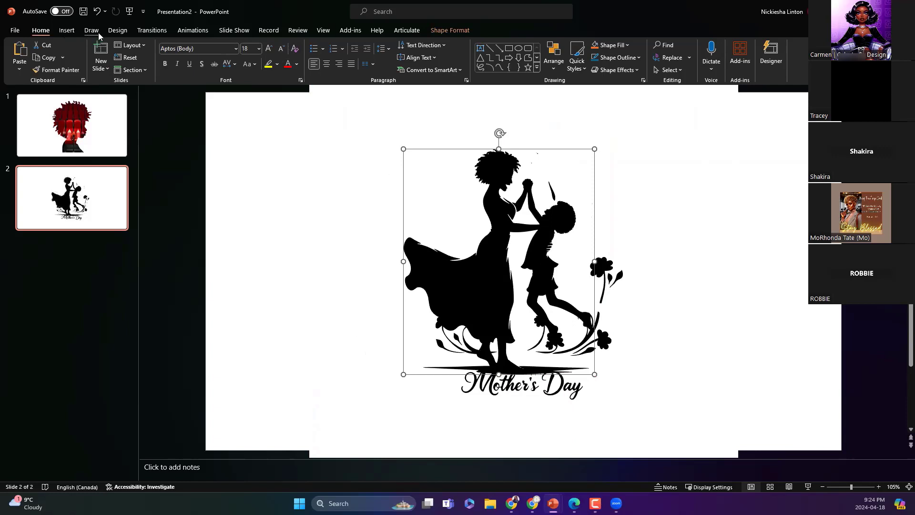
left_click(97, 11)
left_click(648, 230)
left_click(524, 237)
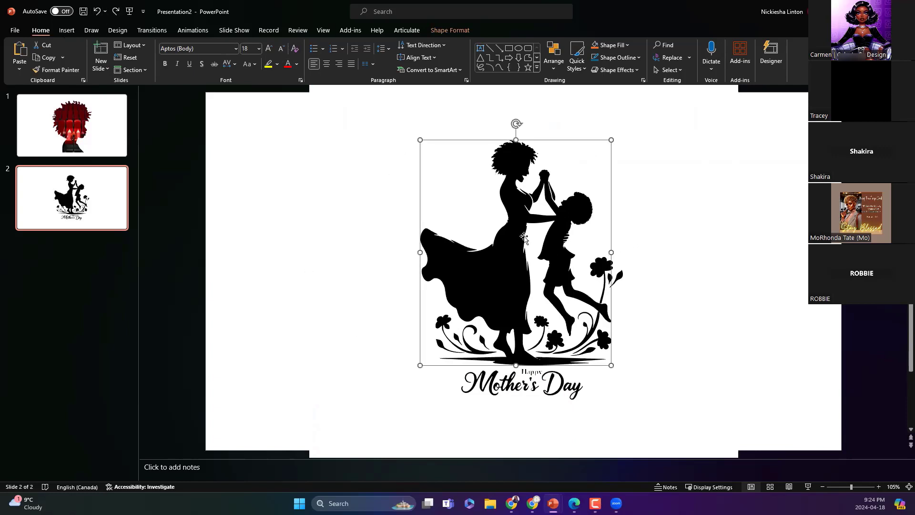
Delete the white background shapes behind the Mother's Day silhouette that extend past the slide edges
left_click(681, 210)
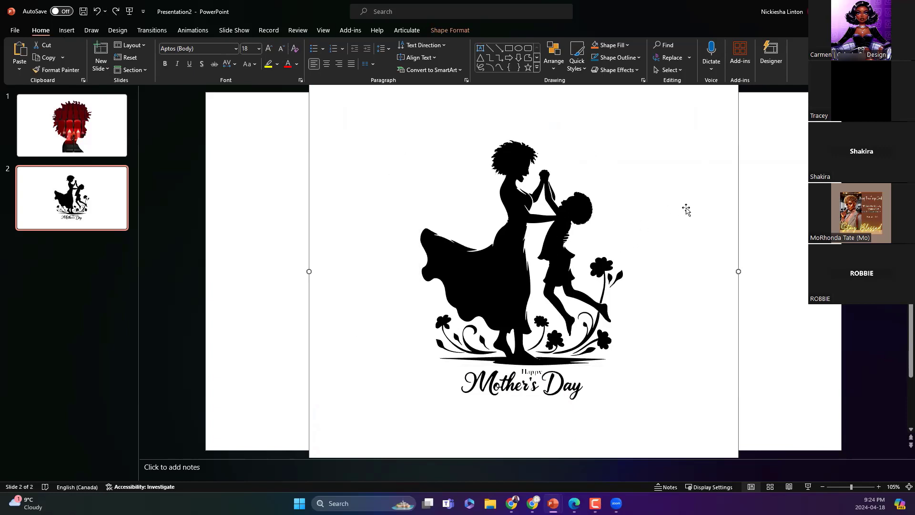
left_click(707, 206)
left_click(700, 205)
left_click(701, 207)
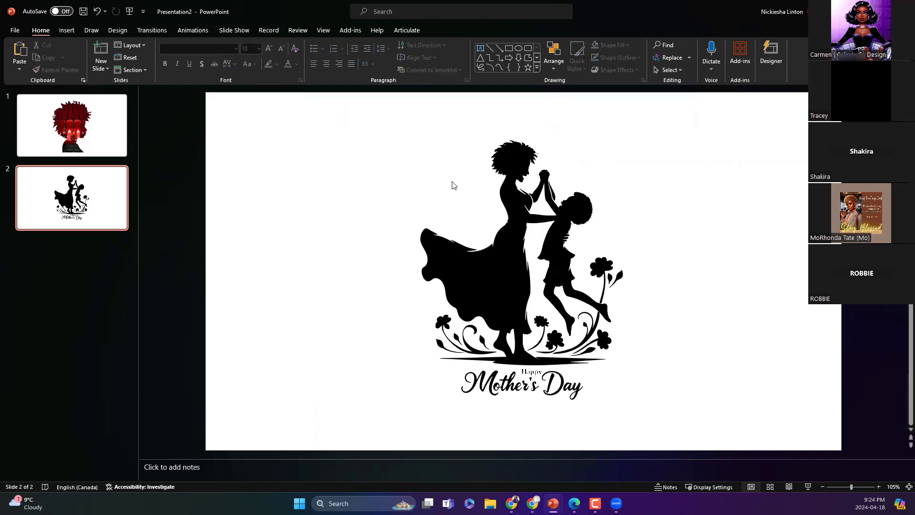
Fill the mother-and-son silhouette with the stock picture of illustrated people and books on a cream background
left_click(498, 249)
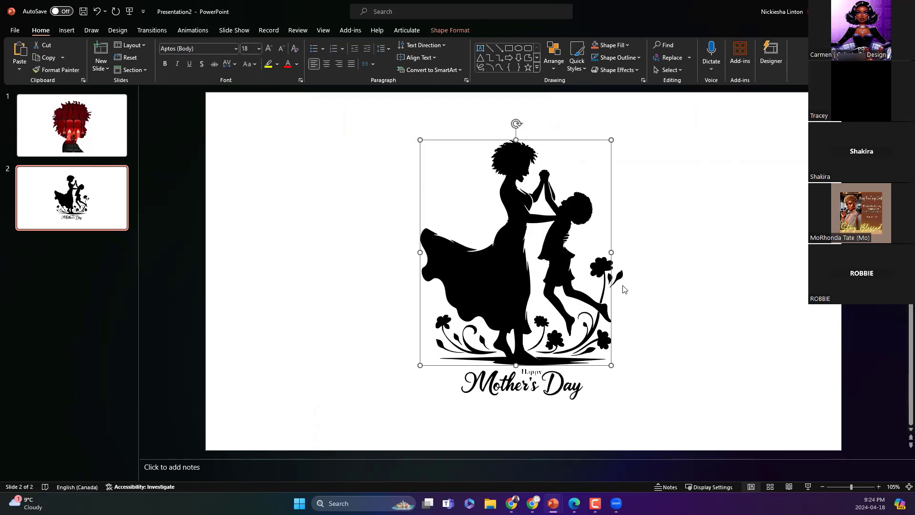
left_click(734, 210)
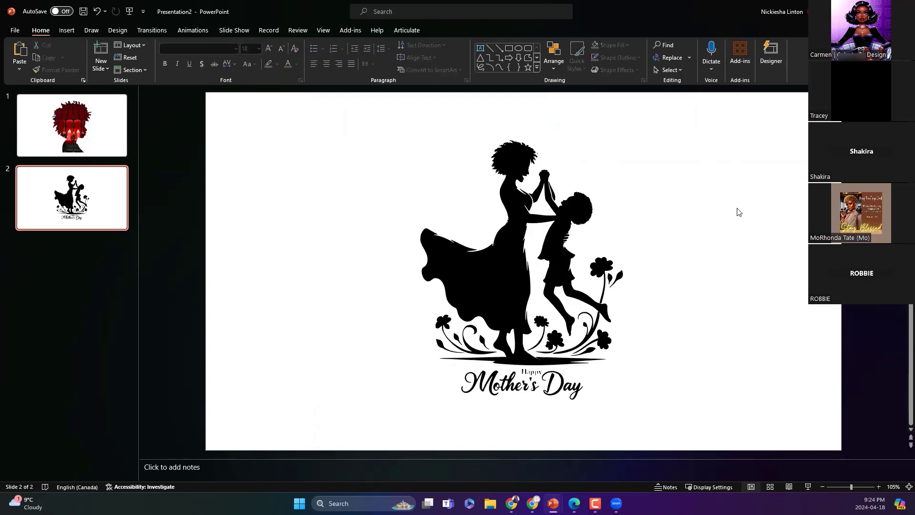
left_click(546, 210)
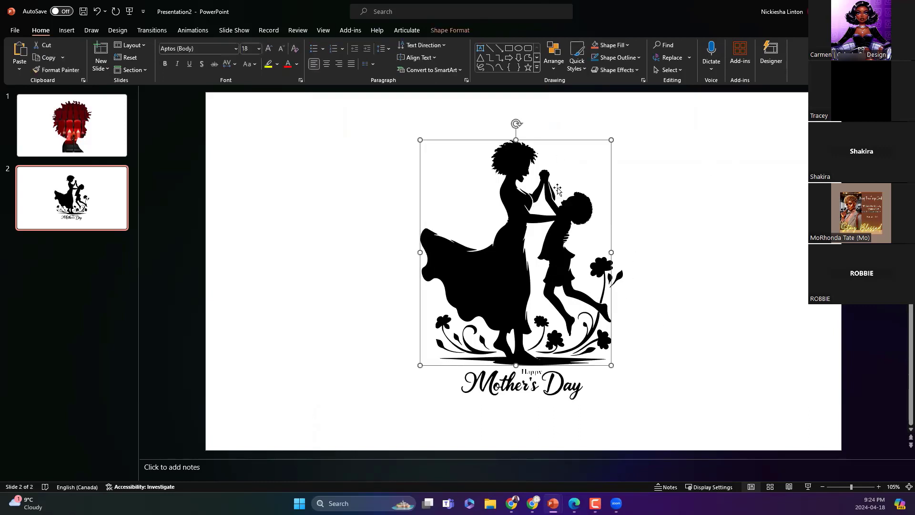
left_click(629, 44)
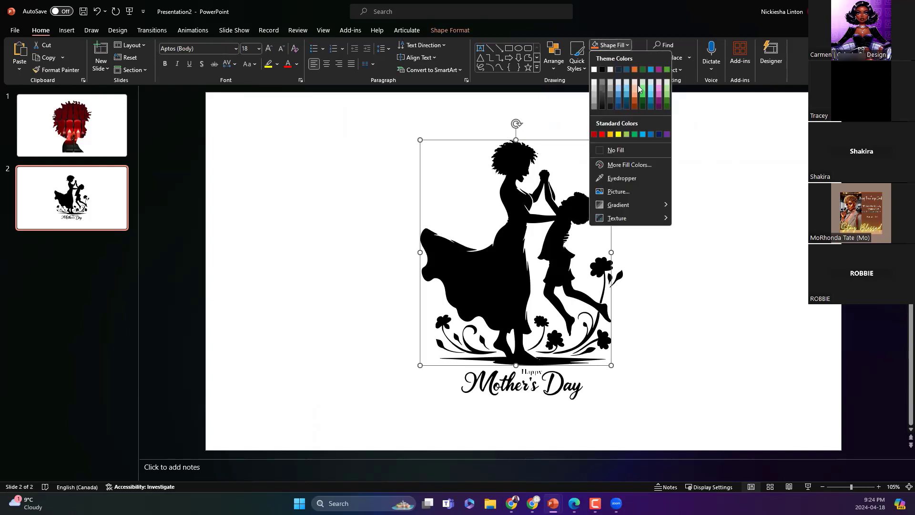
left_click(633, 189)
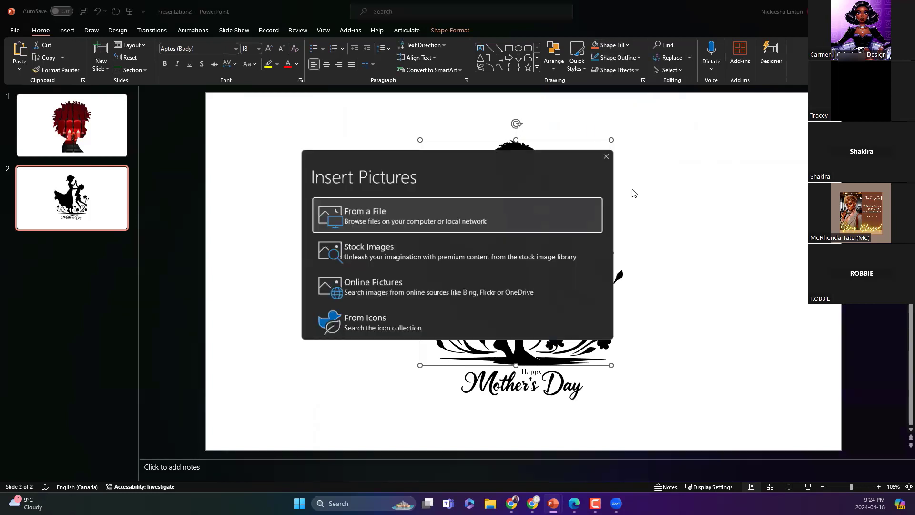
left_click(432, 256)
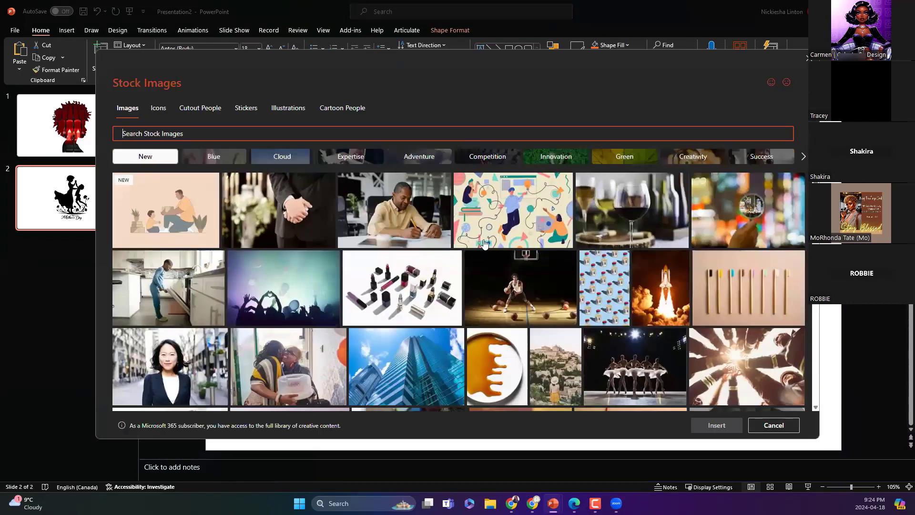
left_click(499, 221)
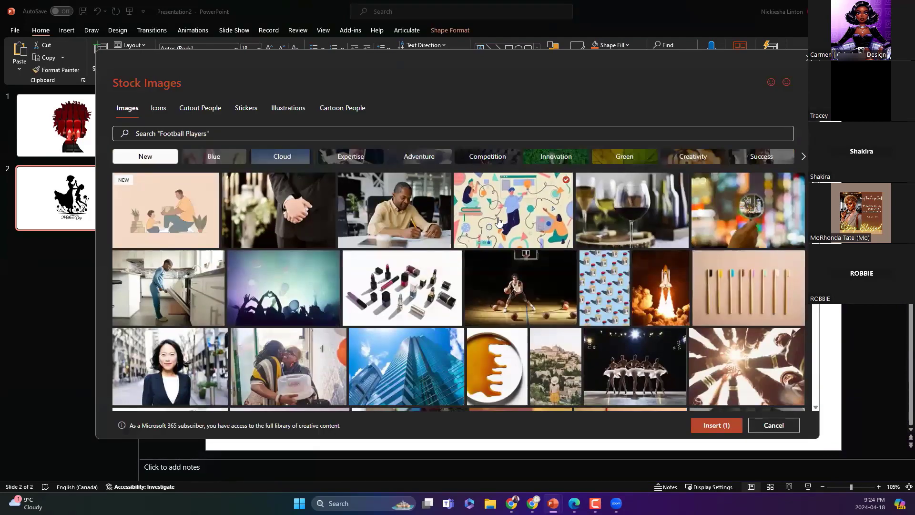
left_click(703, 424)
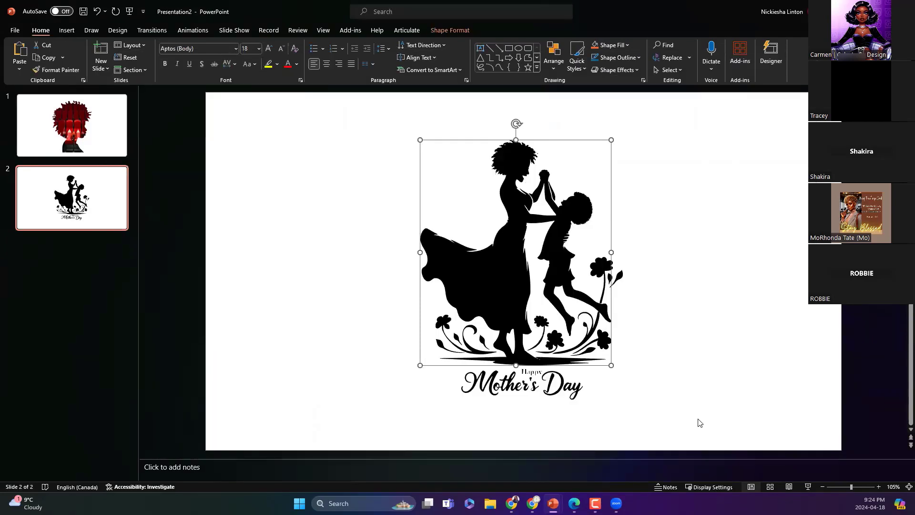
left_click(713, 285)
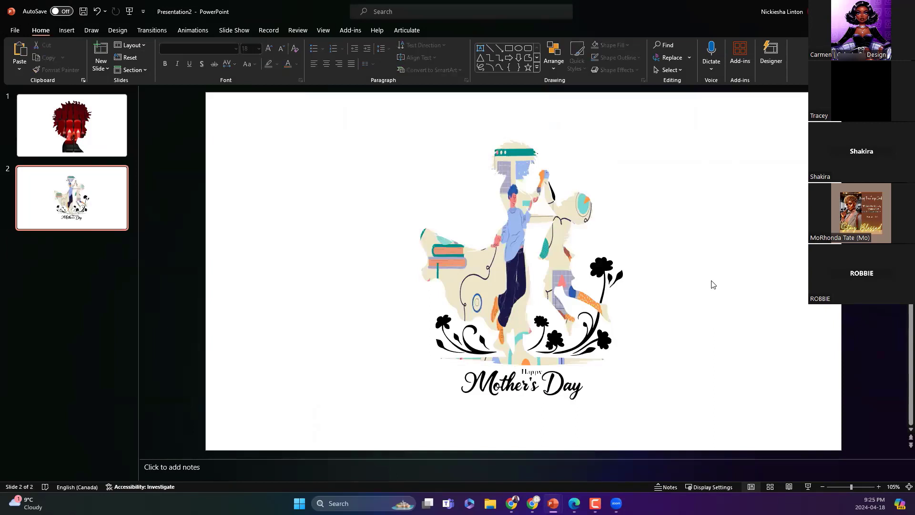
left_click(454, 340)
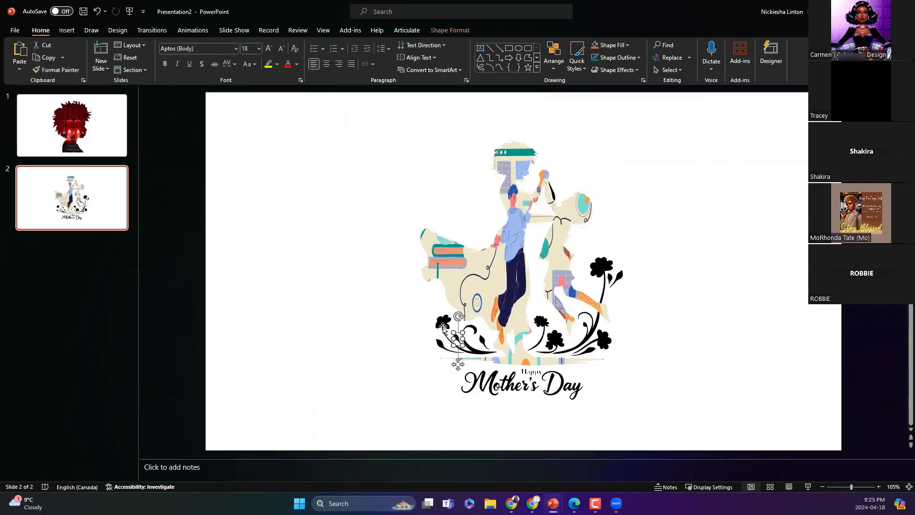
left_click(442, 327)
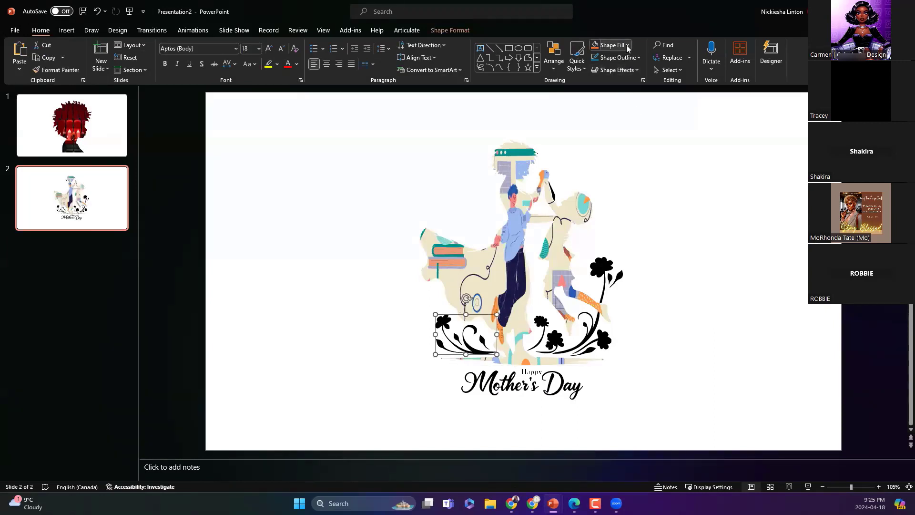
left_click(638, 58)
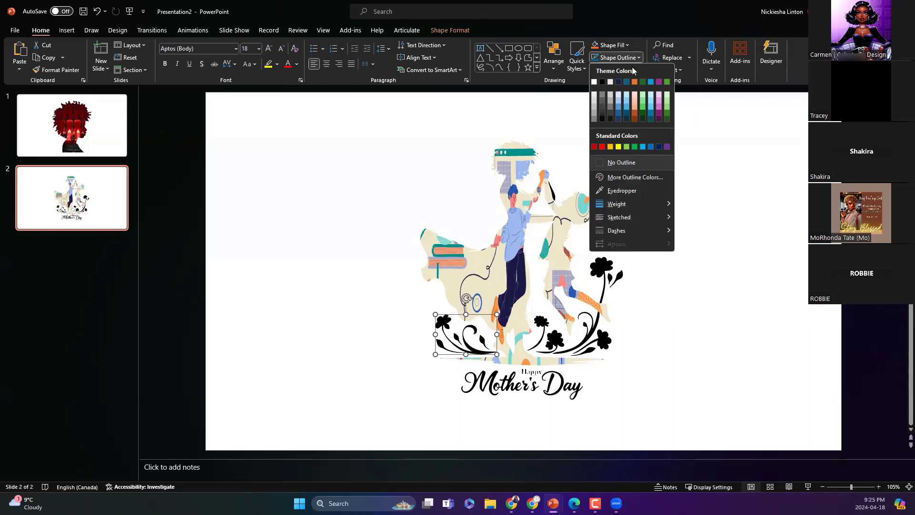
left_click(535, 213)
left_click(555, 220)
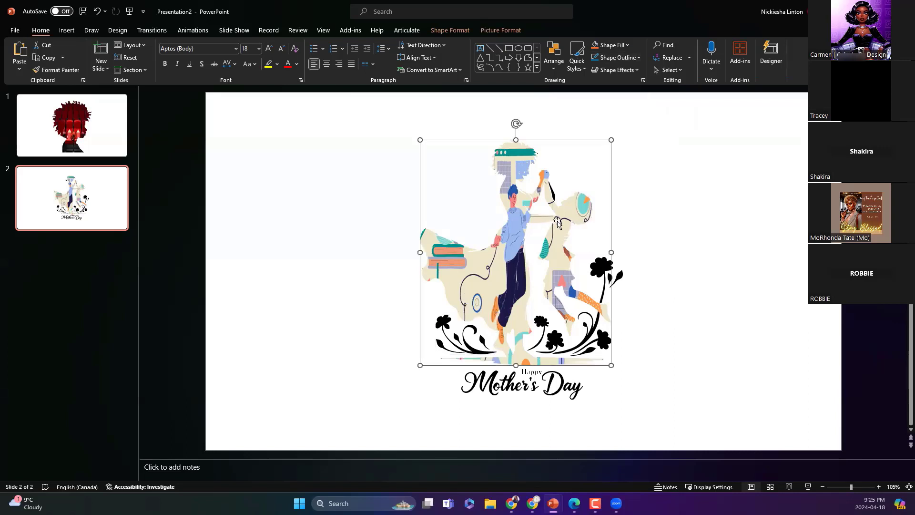
left_click(637, 58)
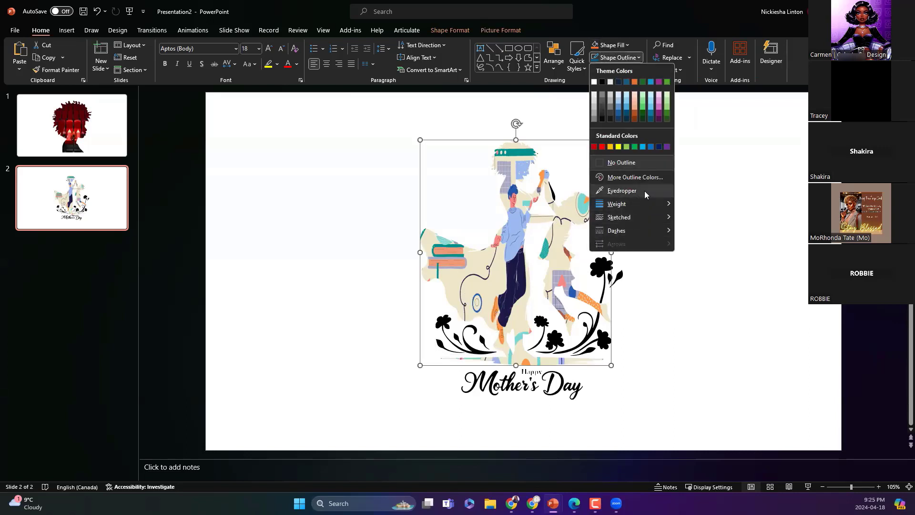
mouse_move(638, 208)
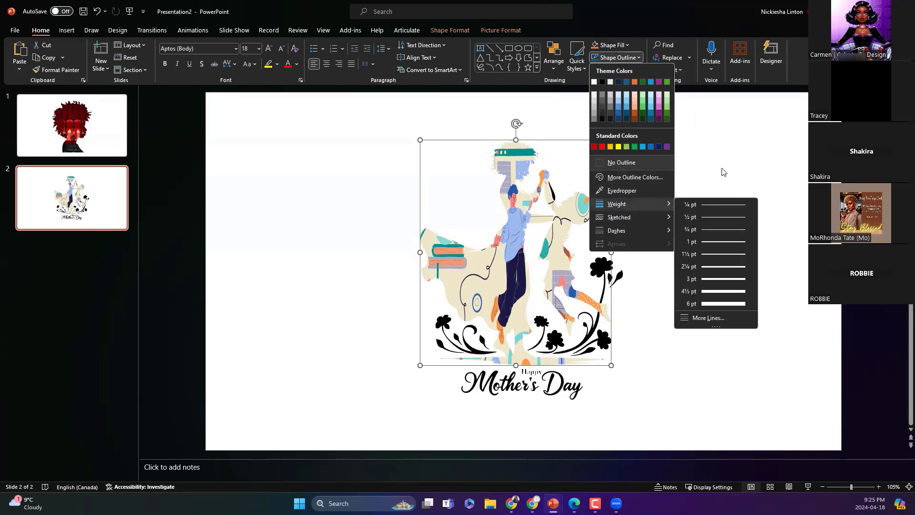
left_click(723, 171)
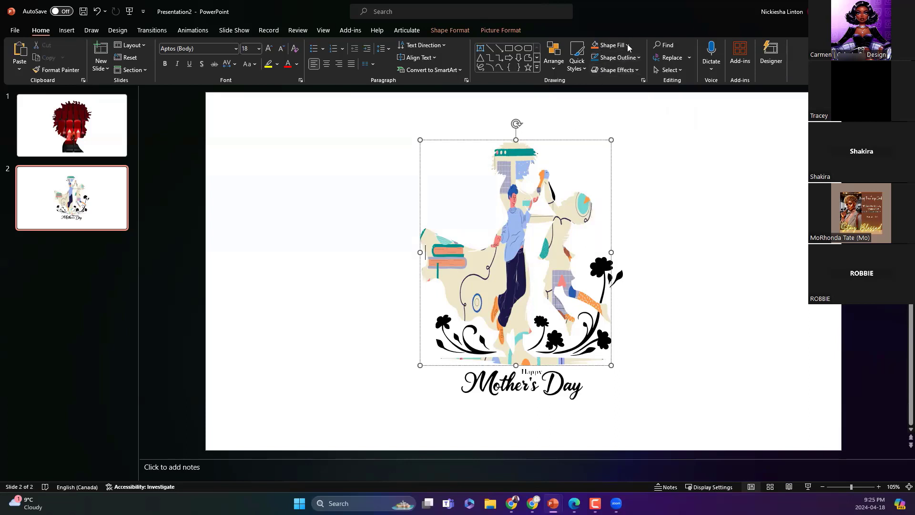
Replace the silhouette's picture fill with the pink confetti stock image
left_click(612, 45)
left_click(632, 194)
left_click(457, 256)
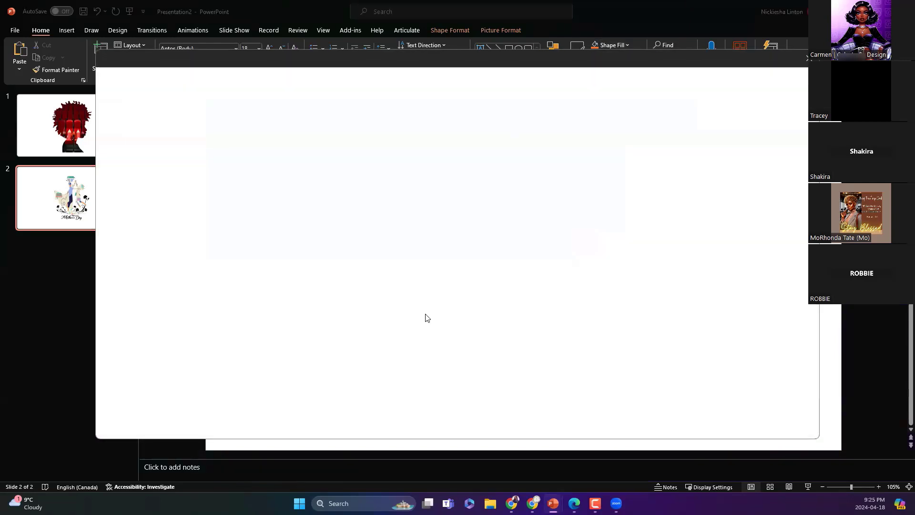
scroll(431, 316, "down", 5)
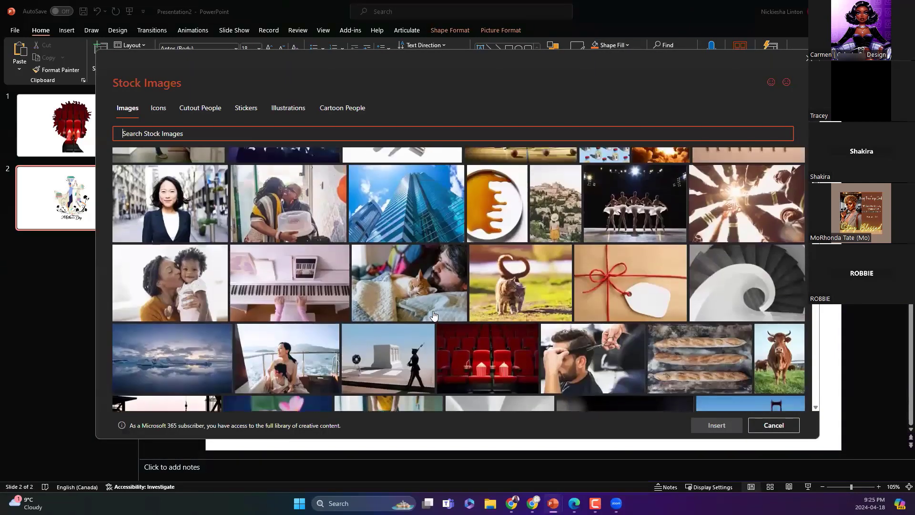
scroll(433, 314, "down", 10)
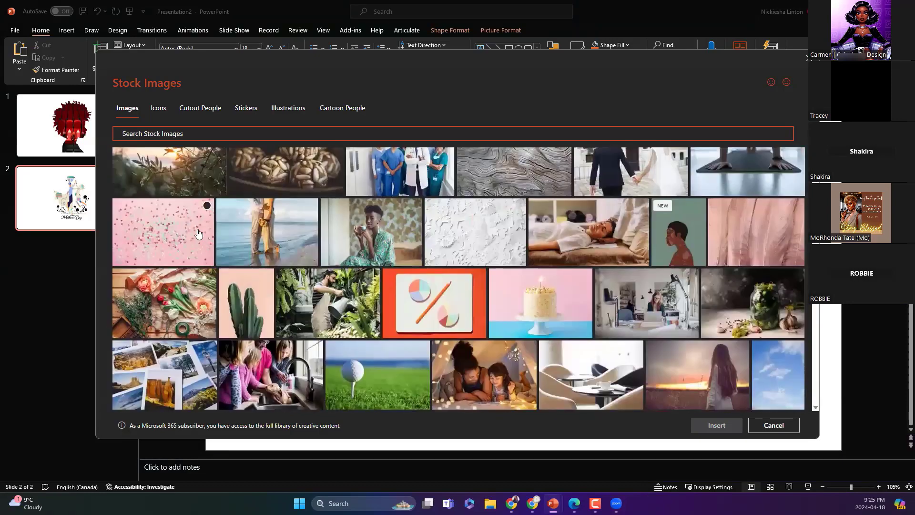
left_click(199, 233)
left_click(732, 425)
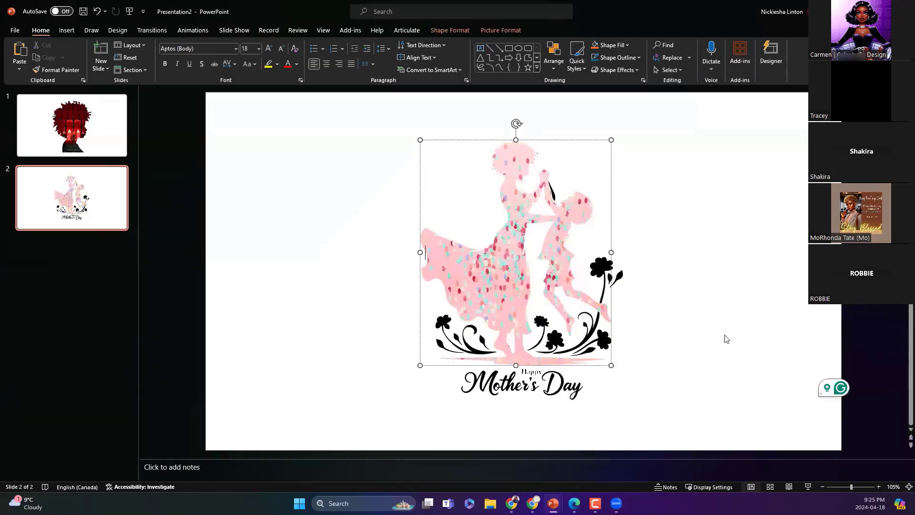
Check which letters of the "Mother's Day" lettering can be selected as separate shapes
left_click(573, 406)
left_click(491, 388)
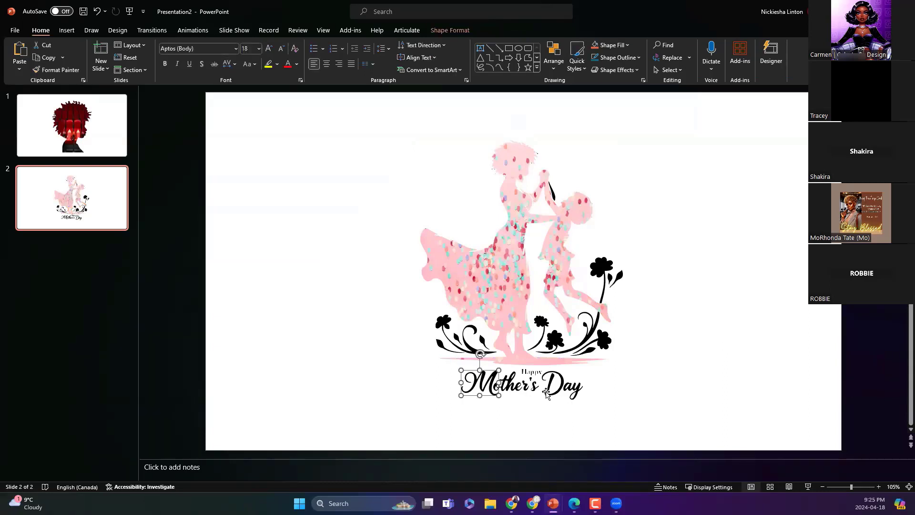
left_click(520, 387)
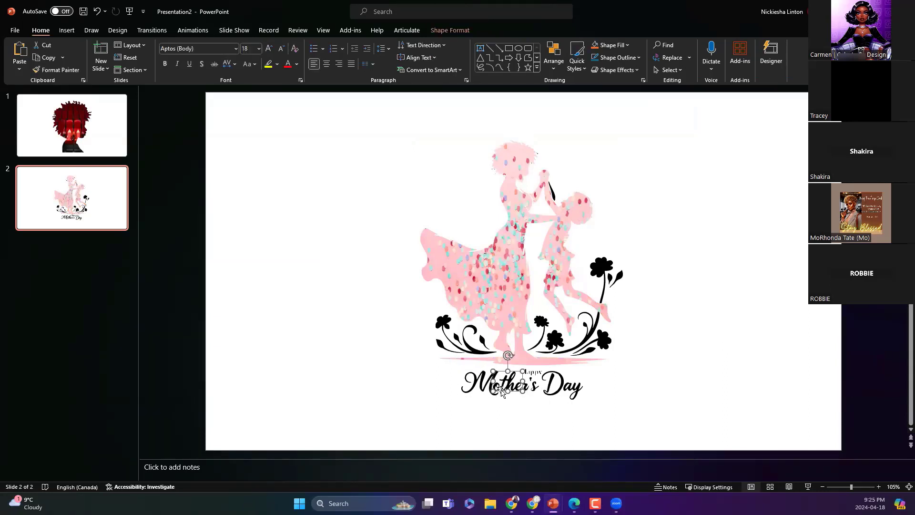
left_click(483, 387)
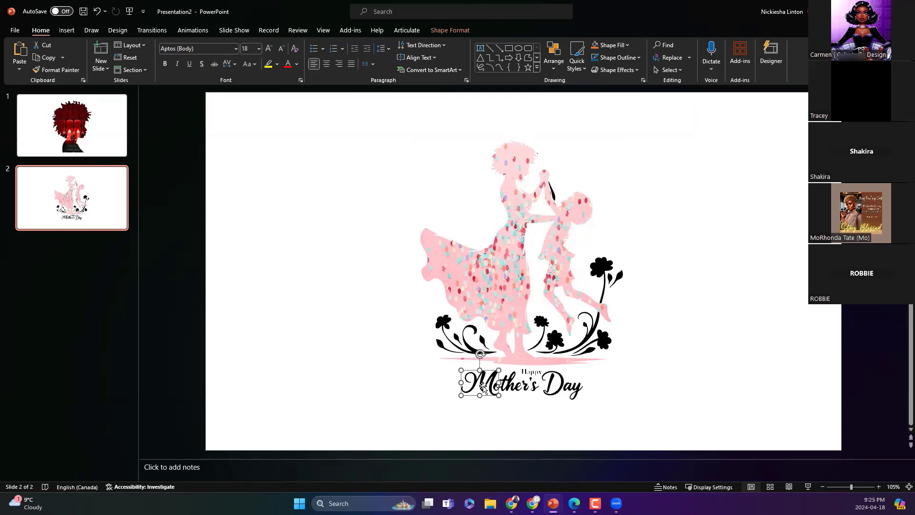
left_click(509, 388)
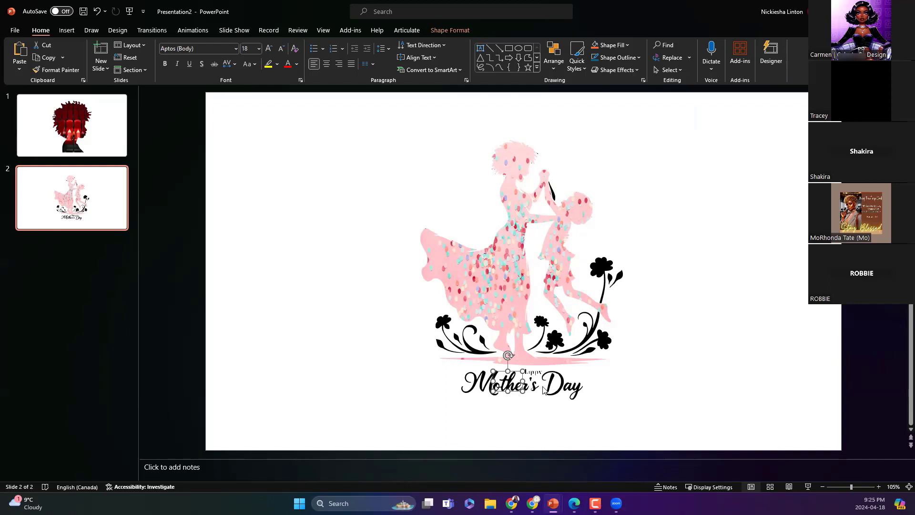
left_click(553, 389)
left_click(559, 389)
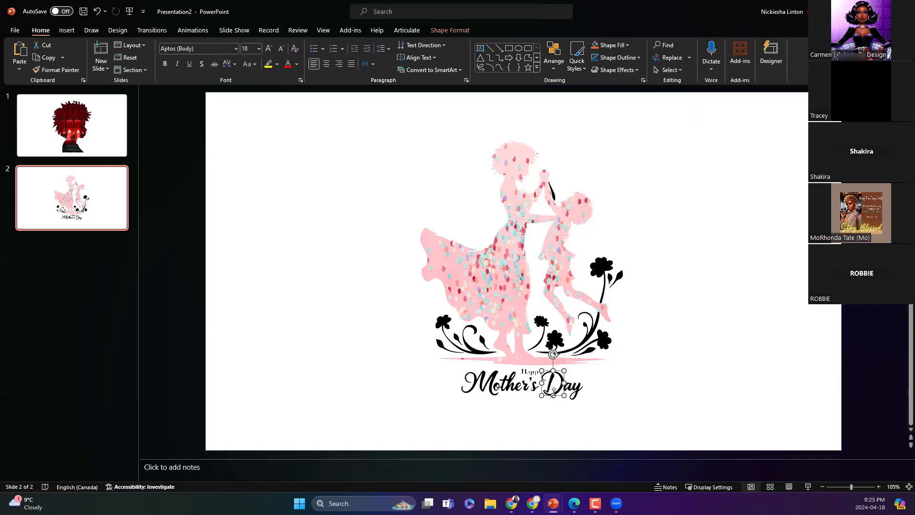
left_click(571, 389)
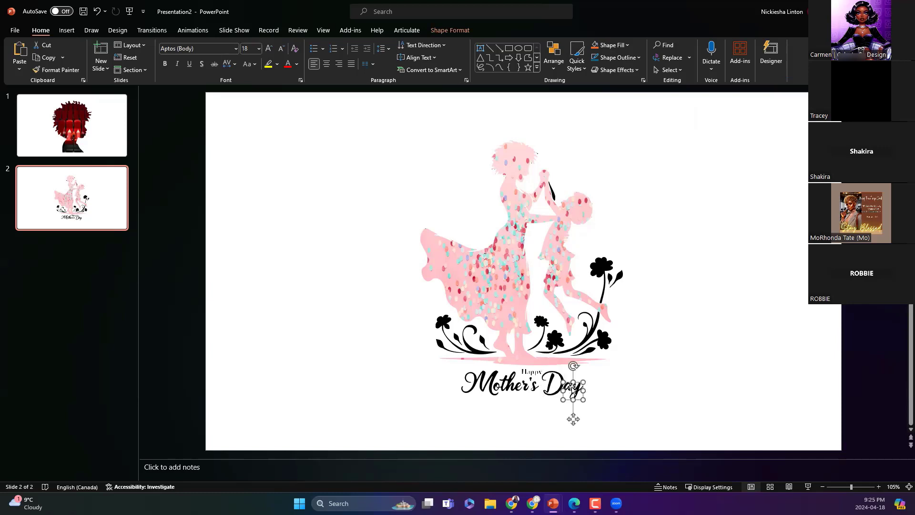
Fill the "D" of "Day" with the blurred orange-red stock picture
left_click(561, 378)
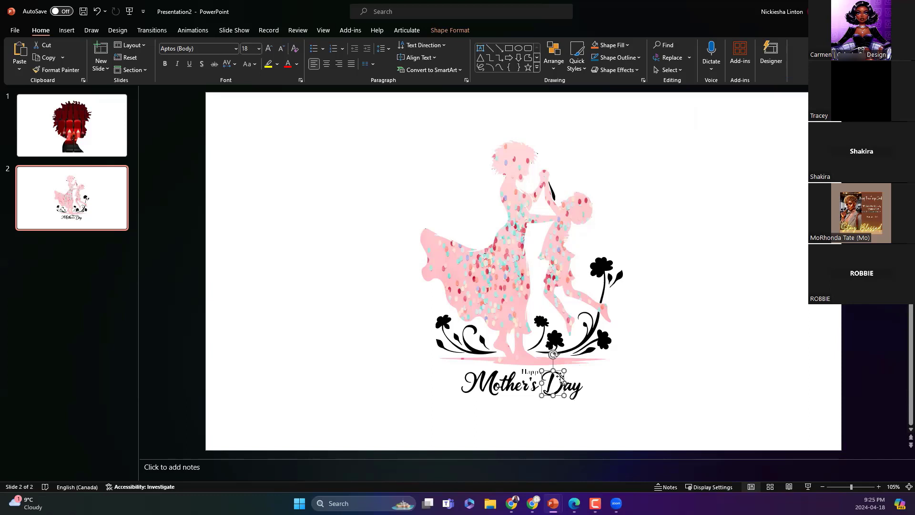
left_click(626, 46)
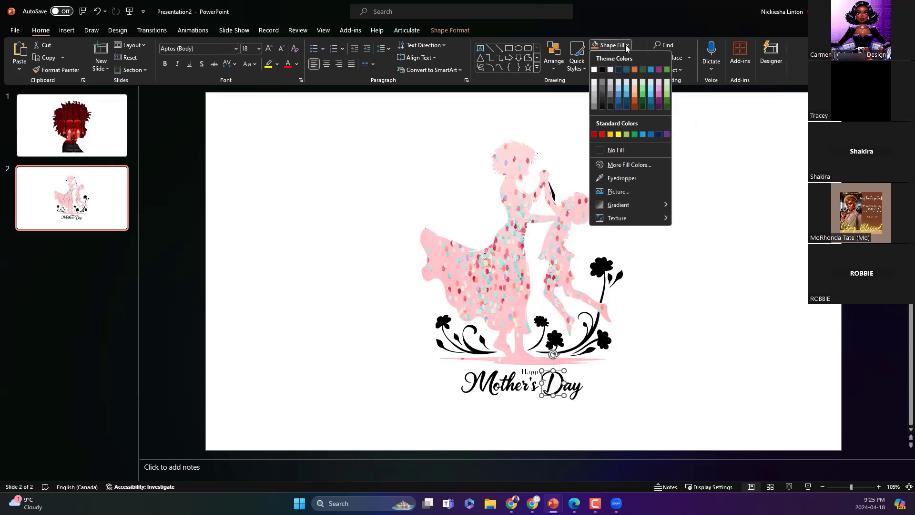
left_click(627, 193)
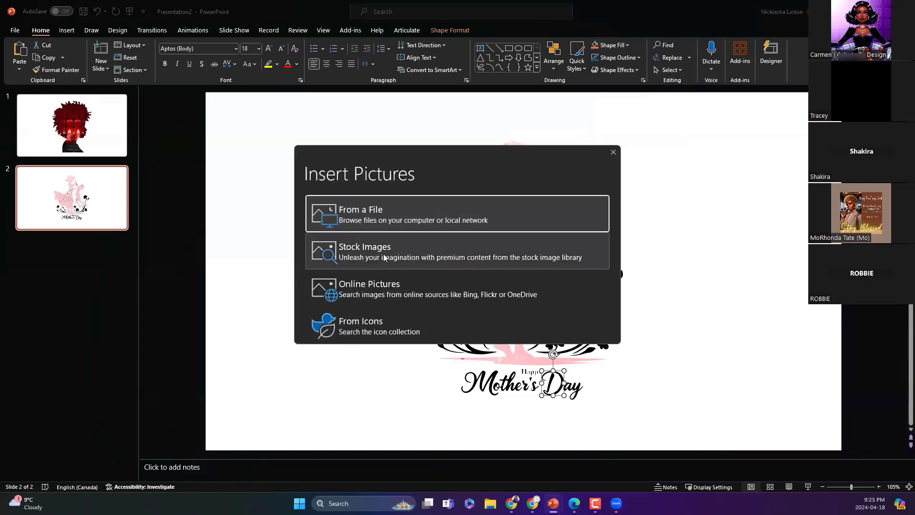
left_click(383, 256)
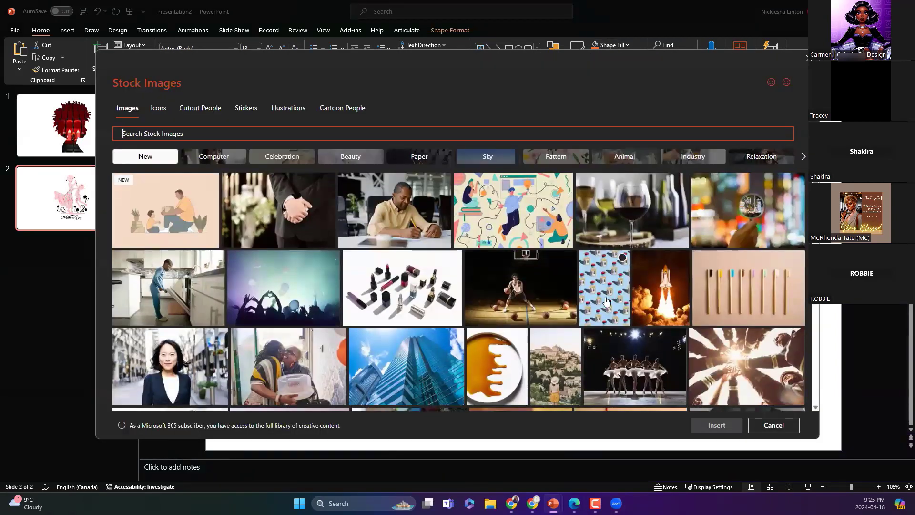
scroll(620, 315, "down", 10)
scroll(621, 315, "down", 5)
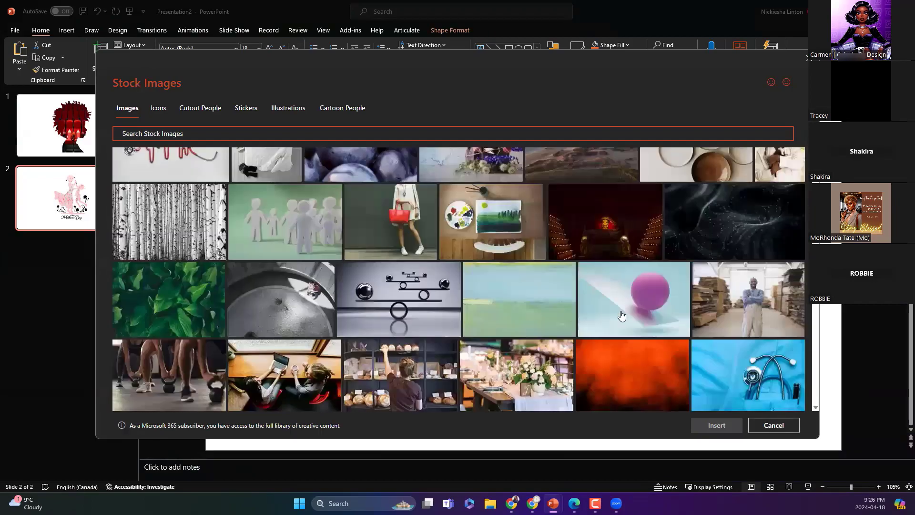
left_click(630, 362)
left_click(717, 425)
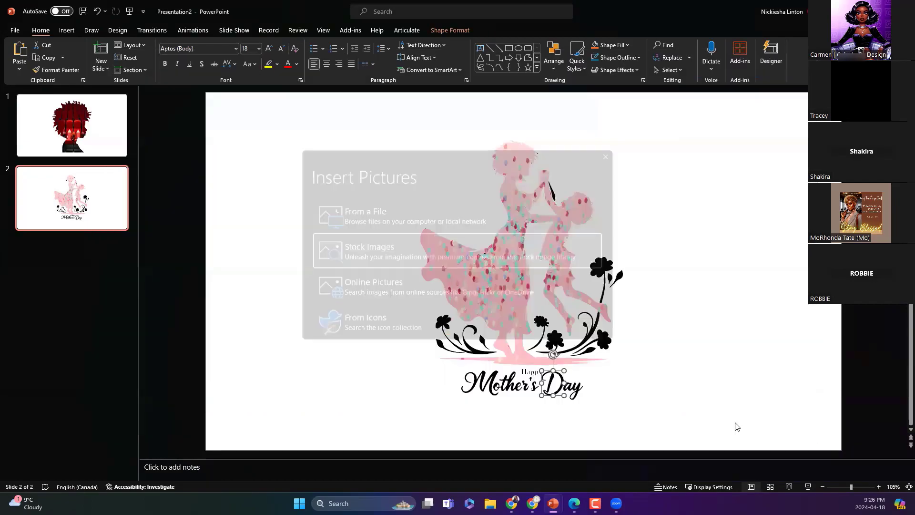
left_click(596, 405)
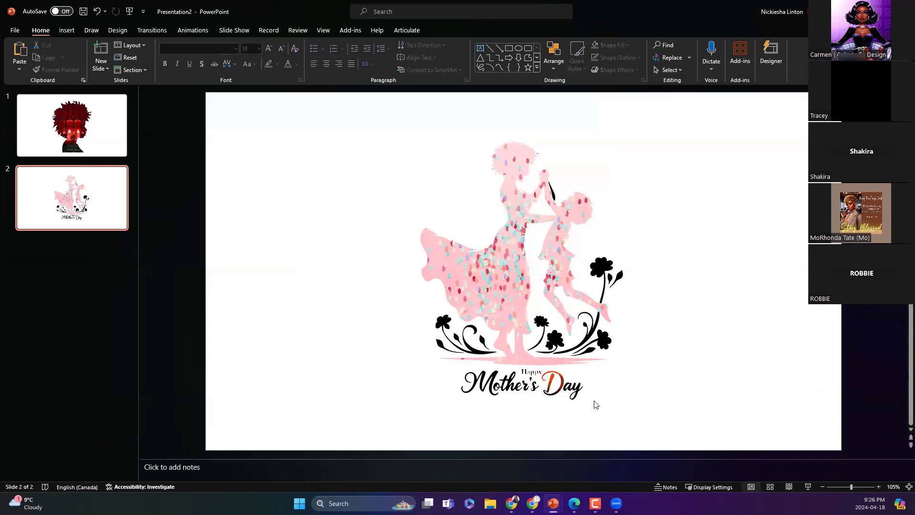
Fill the "ay" of "Day" with the stock picture of pink flowers on a dark background
left_click(574, 391)
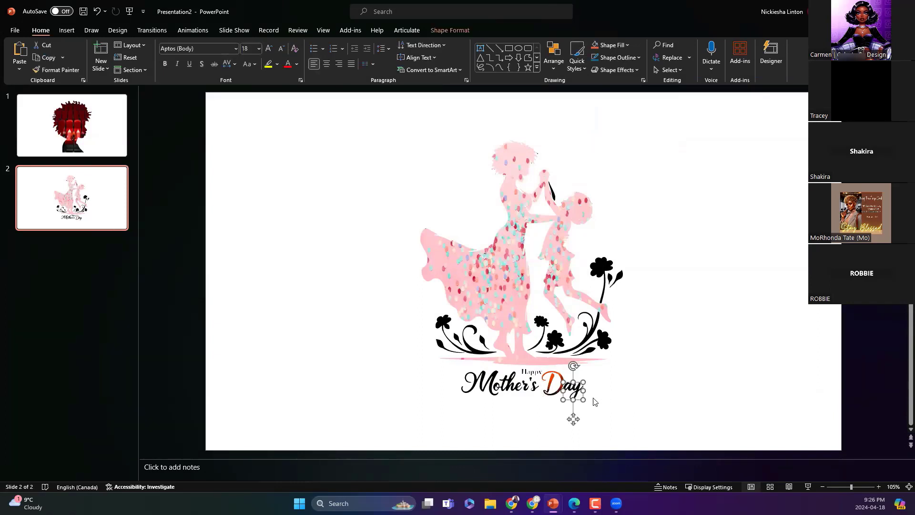
left_click(628, 45)
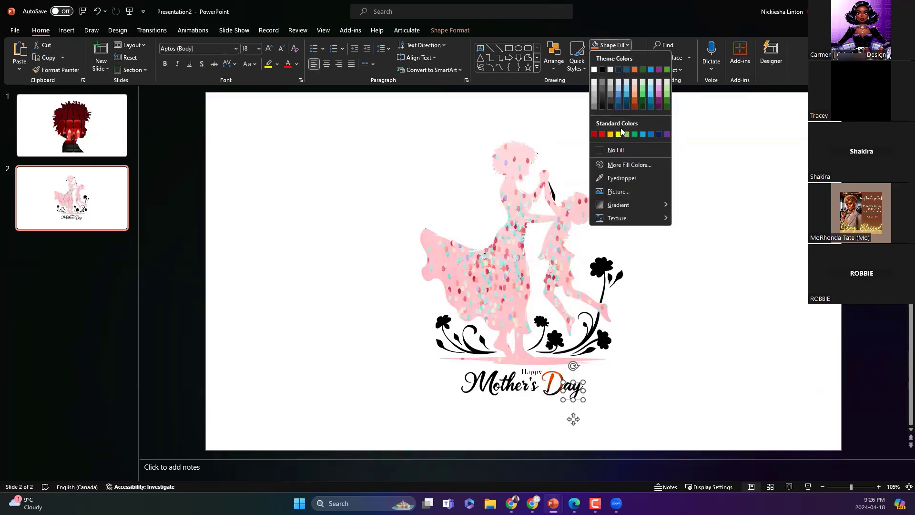
left_click(622, 194)
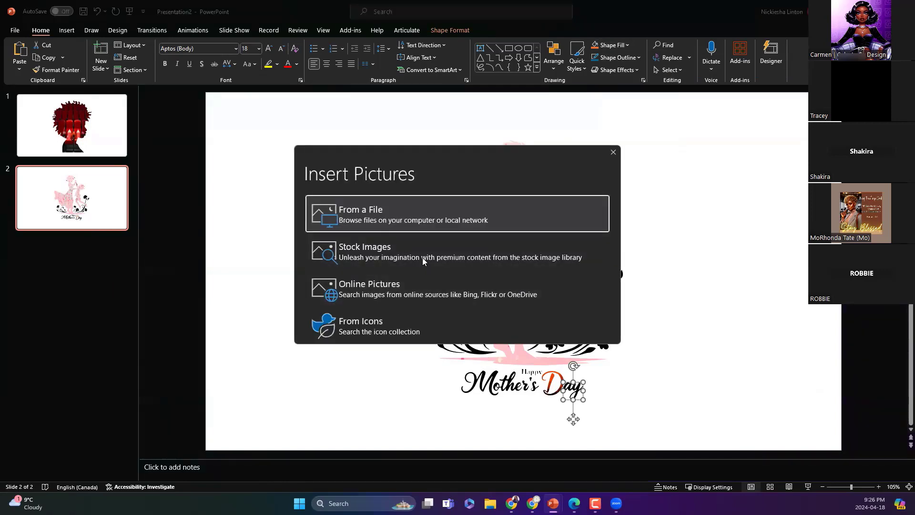
left_click(423, 257)
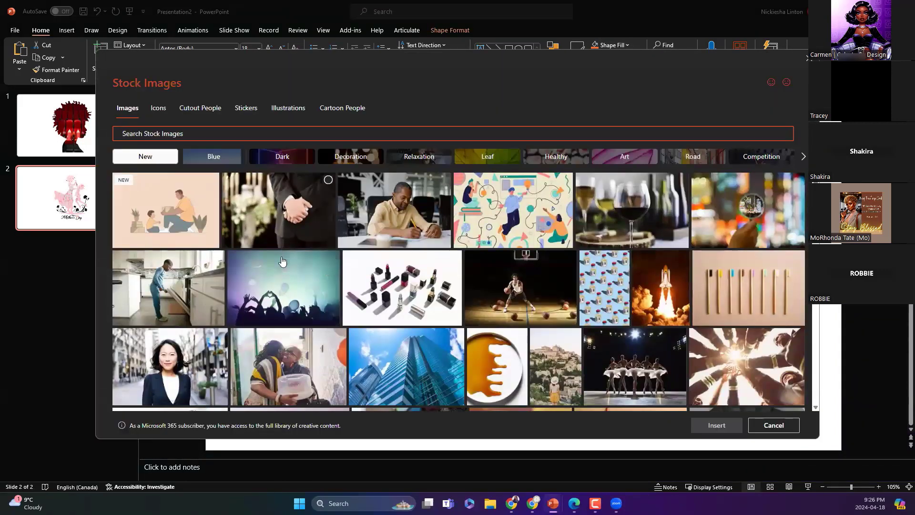
scroll(282, 262, "down", 3)
scroll(283, 262, "down", 2)
left_click(283, 261)
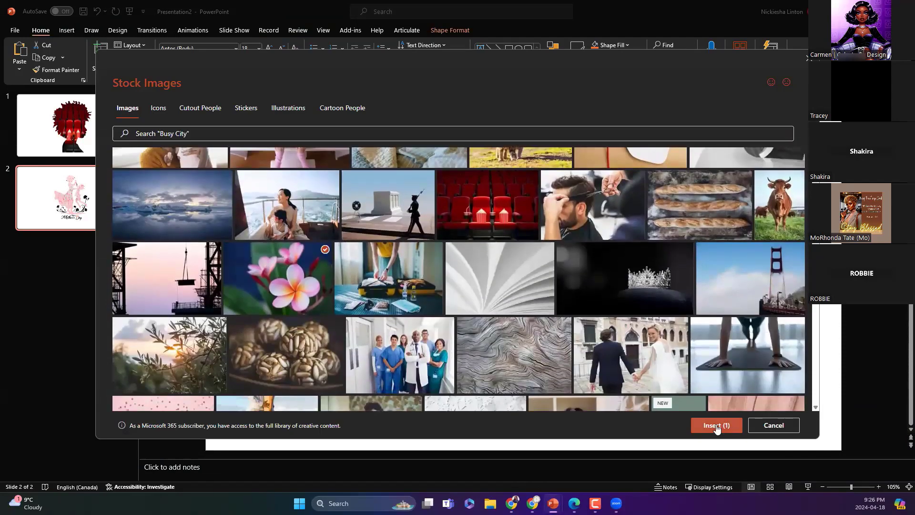
left_click(716, 427)
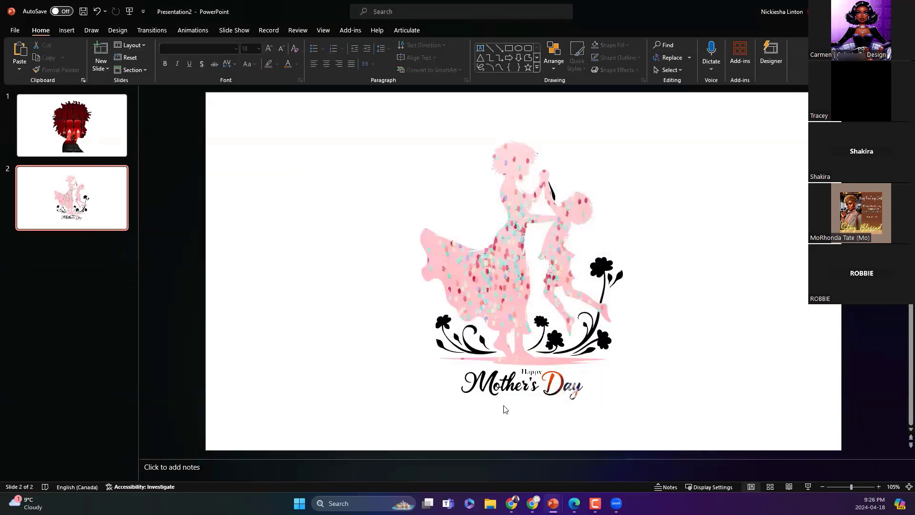
Check that the small lettering, the mother-and-son silhouette and the flowers beside the dress are separately selectable
left_click(532, 373)
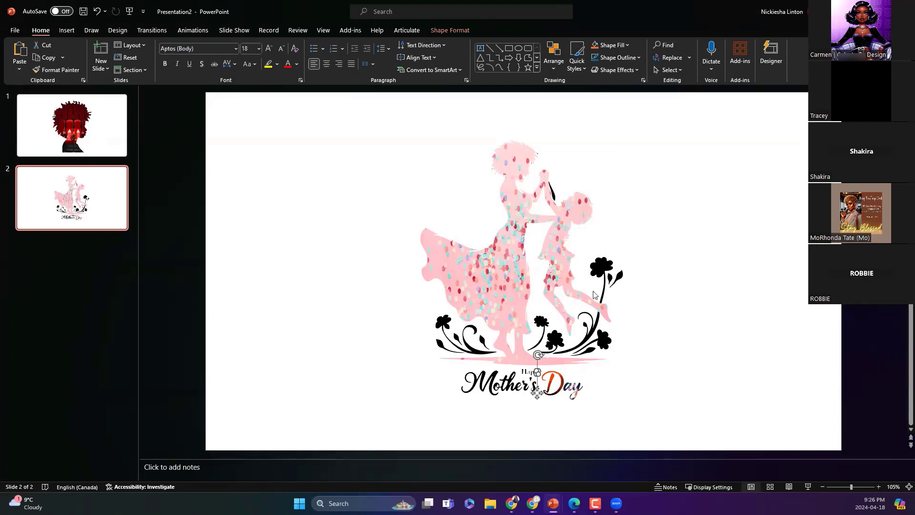
left_click(526, 156)
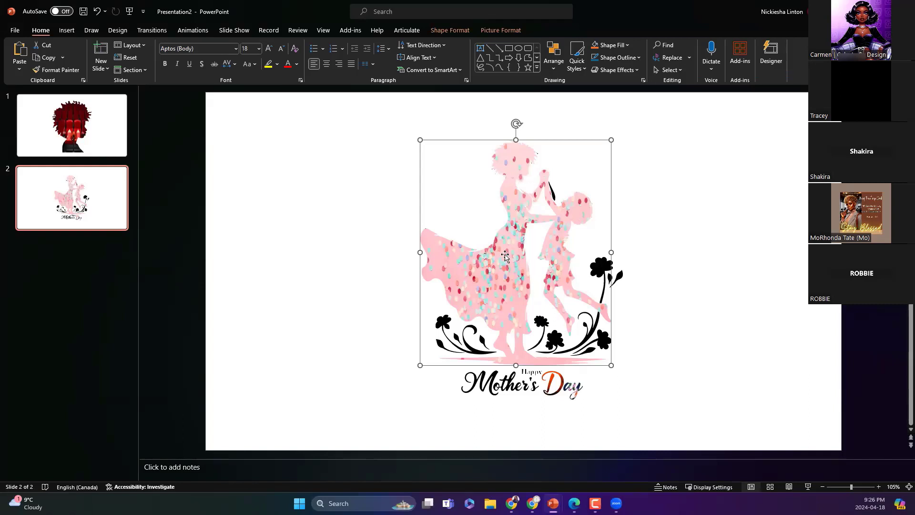
left_click(445, 330)
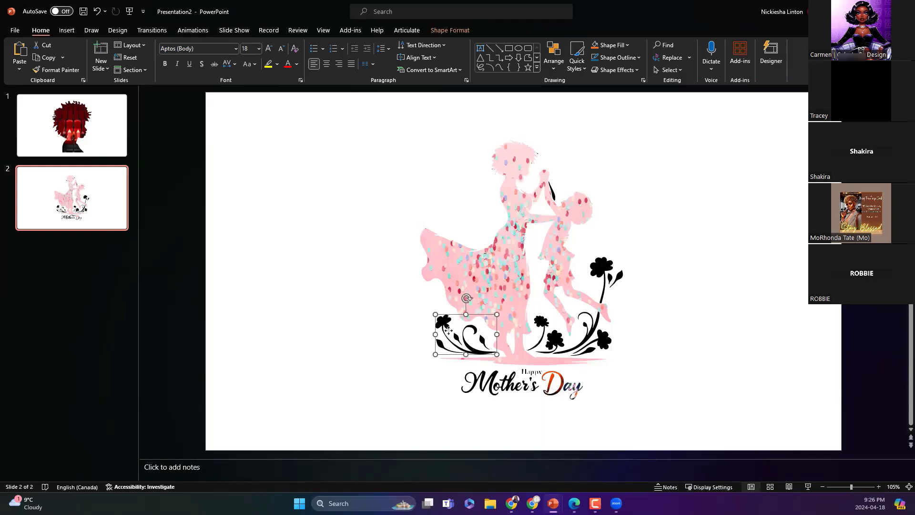
left_click(643, 374)
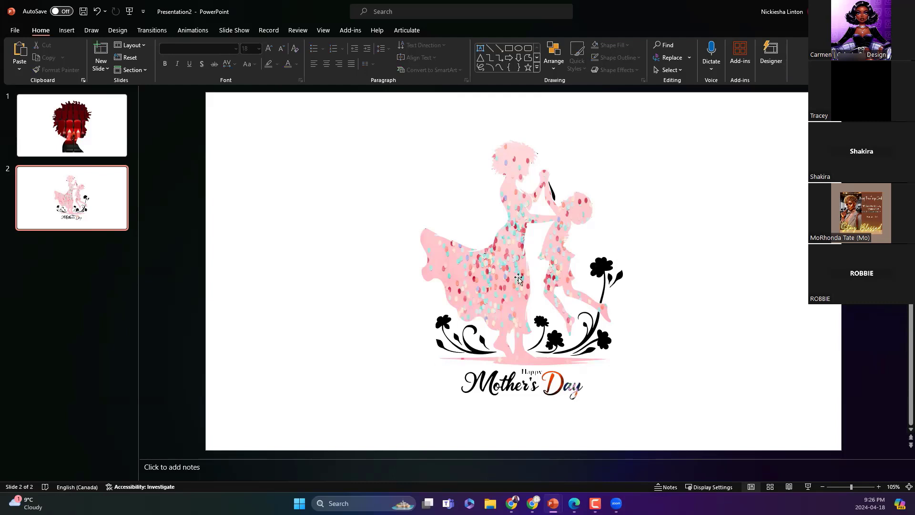
Move the silhouette clear of the flowers, and delete the stray marks and the flowers on the son's side
left_click_drag(519, 279, 357, 267)
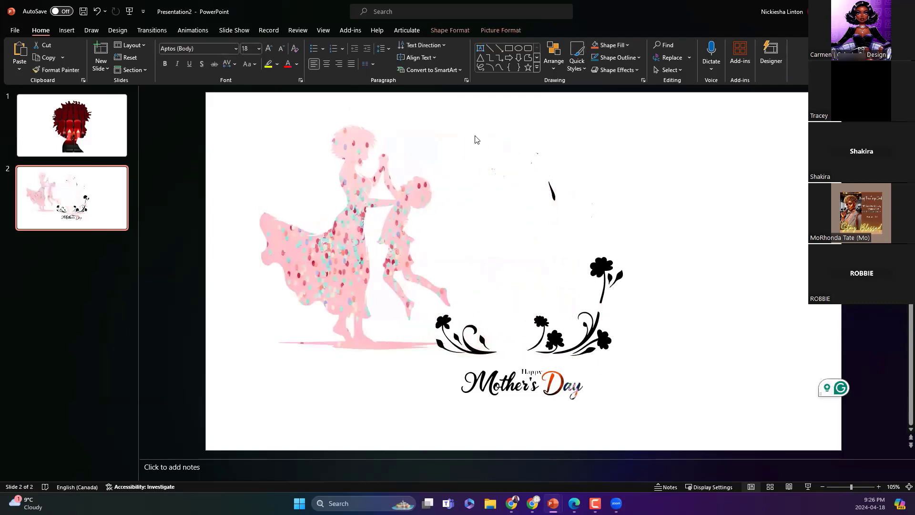
left_click_drag(471, 133, 640, 356)
key("Delete")
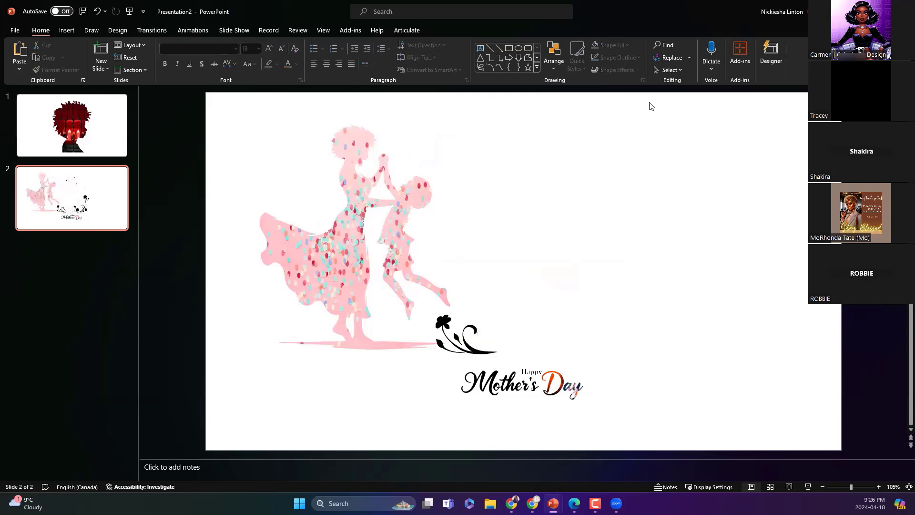
Move the silhouette farther toward the slide's upper-left corner and delete the remaining black flower shapes
left_click(460, 344)
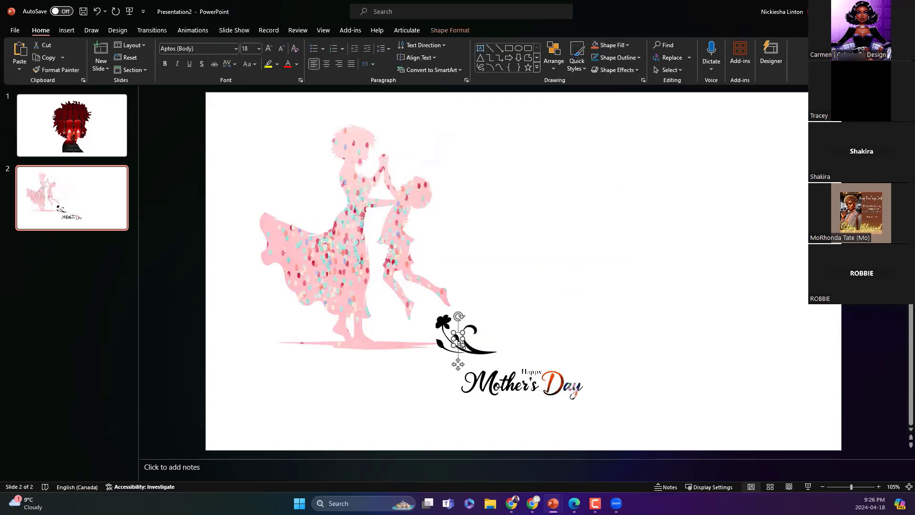
left_click_drag(397, 253, 374, 235)
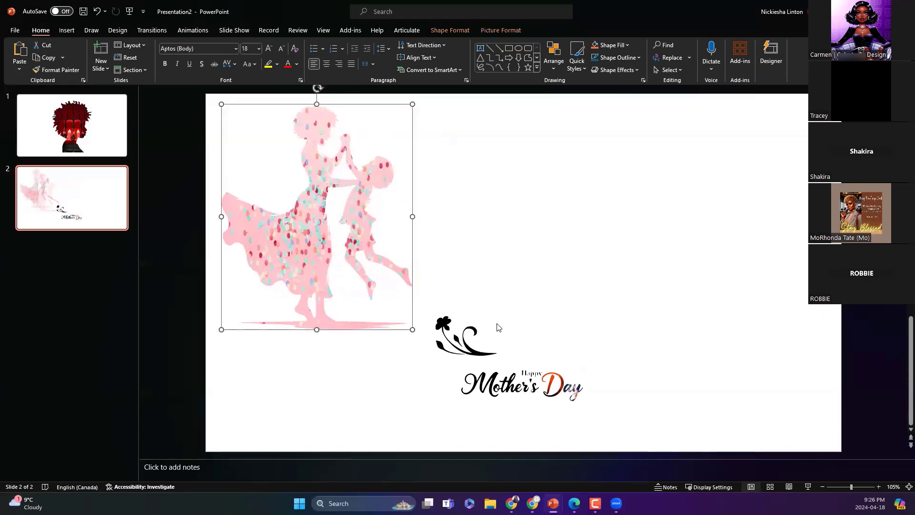
left_click(511, 352)
mouse_move(511, 353)
left_mouse_down()
mouse_move(436, 317)
mouse_move(433, 307)
mouse_move(503, 361)
left_mouse_up()
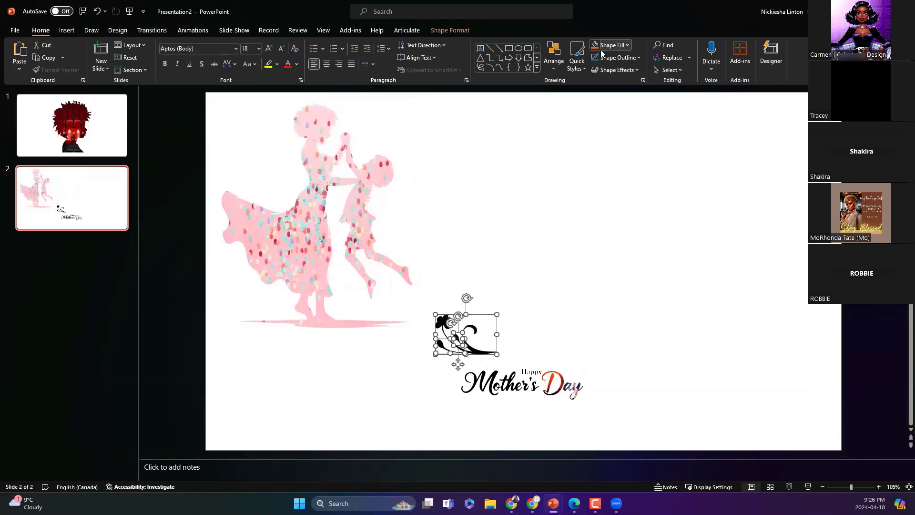
key("Delete")
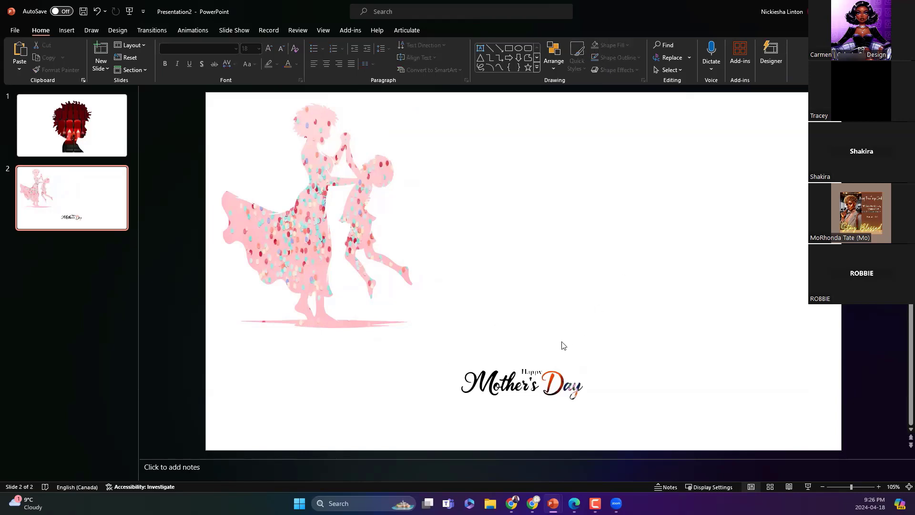
Remove the small "Happy" lettering and fill the "M" of "Mother's" with the stock picture of a concert crowd
left_click_drag(529, 372, 545, 375)
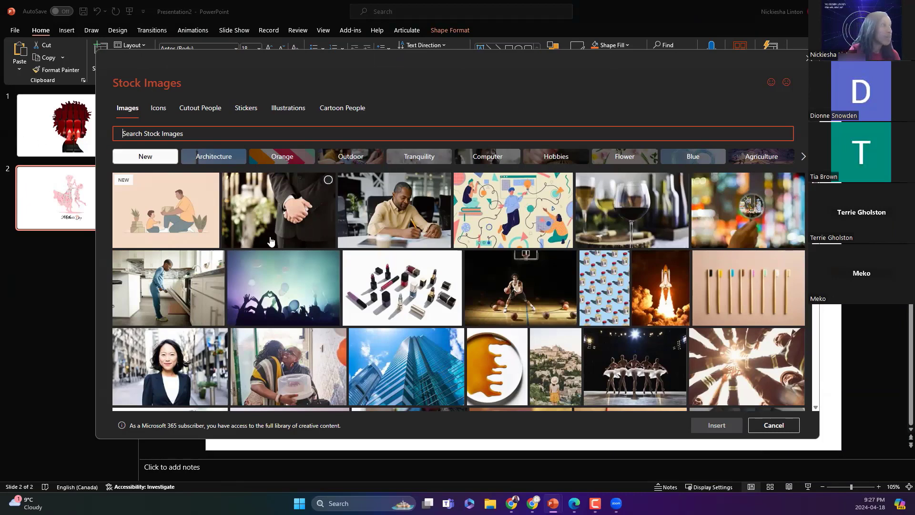
left_click(289, 292)
left_click(705, 426)
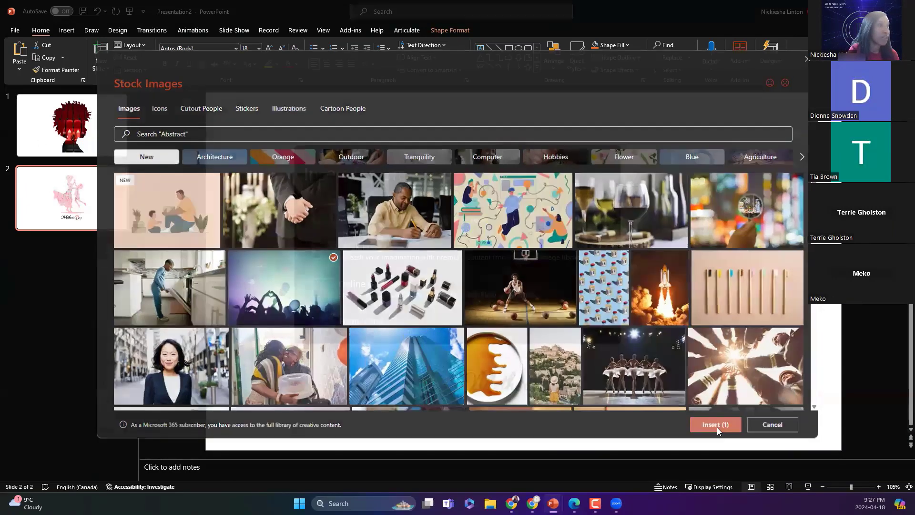
Fill the "othe" letters of "Mother's" with a stock picture
left_click(513, 377)
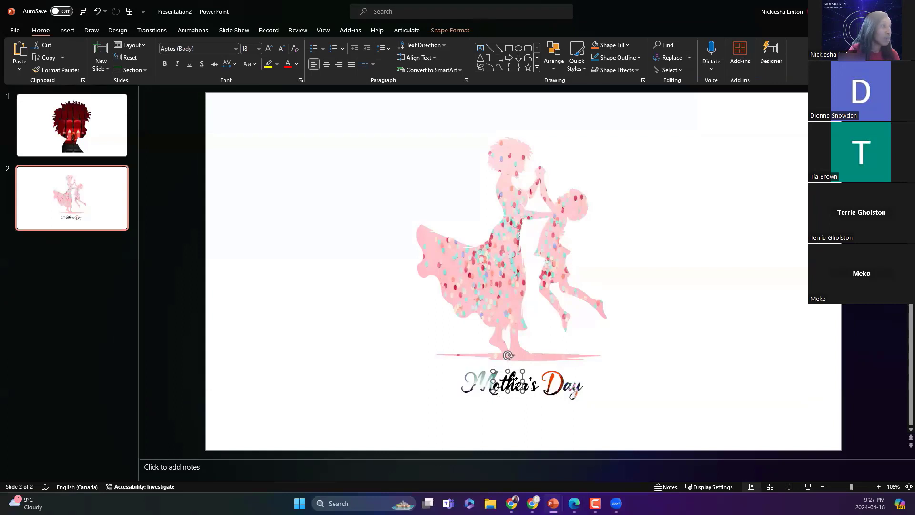
left_click(627, 46)
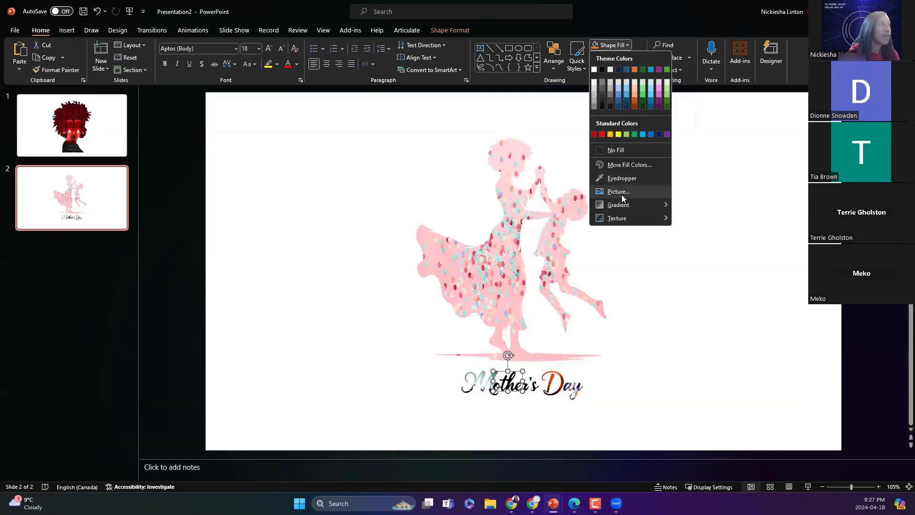
left_click(621, 194)
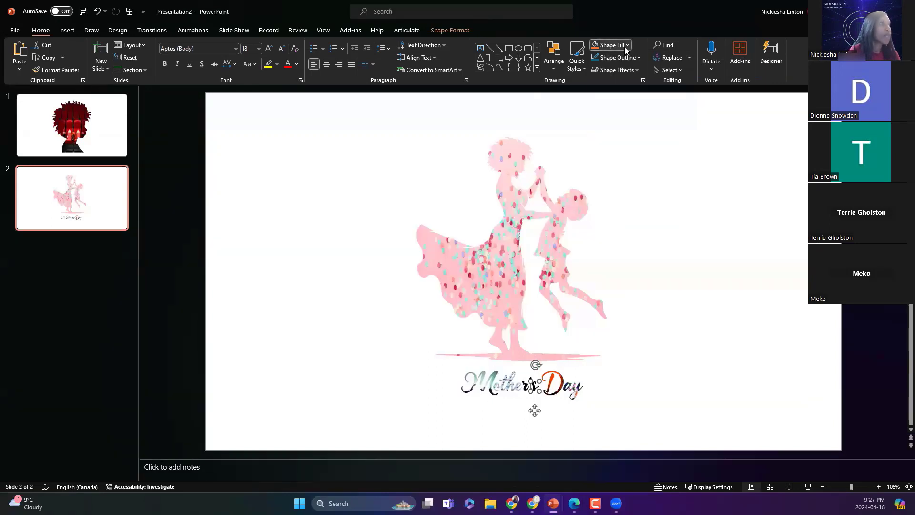
Fill the "s" of "Mother's" with the light-blue patterned stock picture
left_click(625, 46)
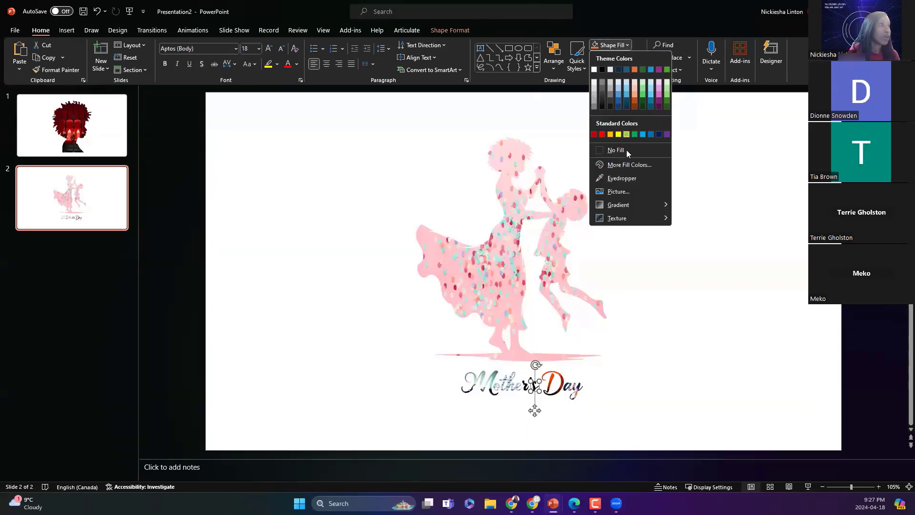
left_click(626, 190)
left_click(455, 258)
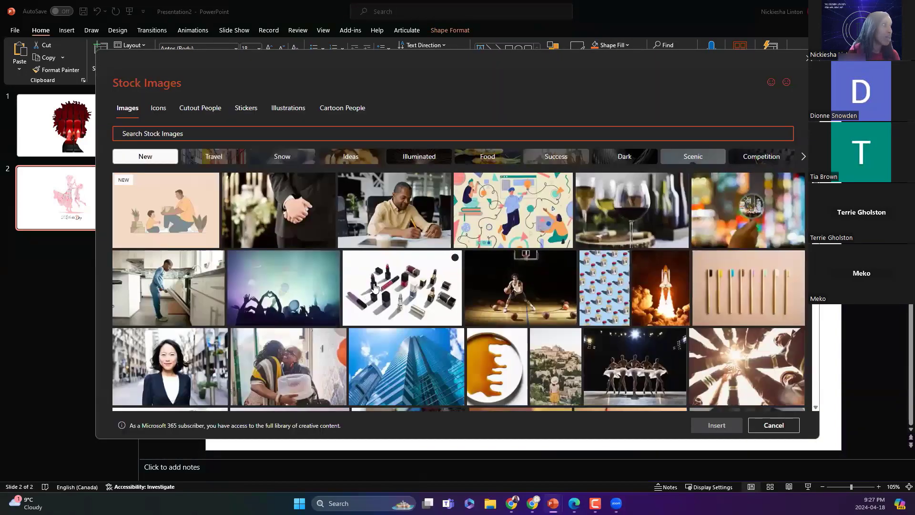
left_click(590, 287)
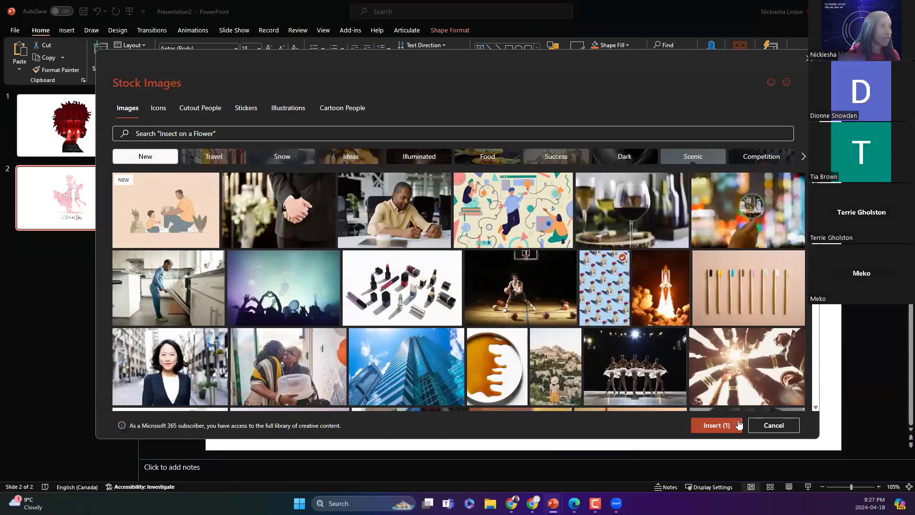
left_click(717, 425)
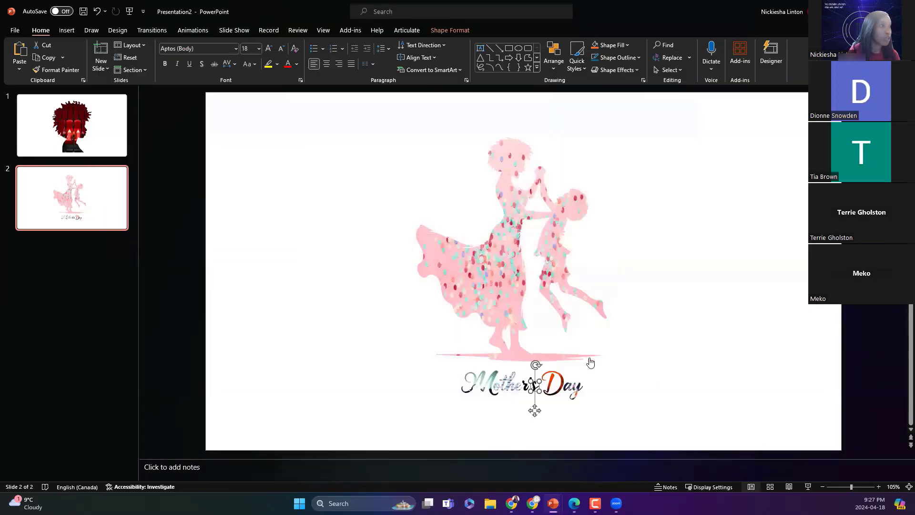
left_click(622, 369)
Fill the "r" of "Mother's" with the same light-blue patterned stock picture
left_click(527, 390)
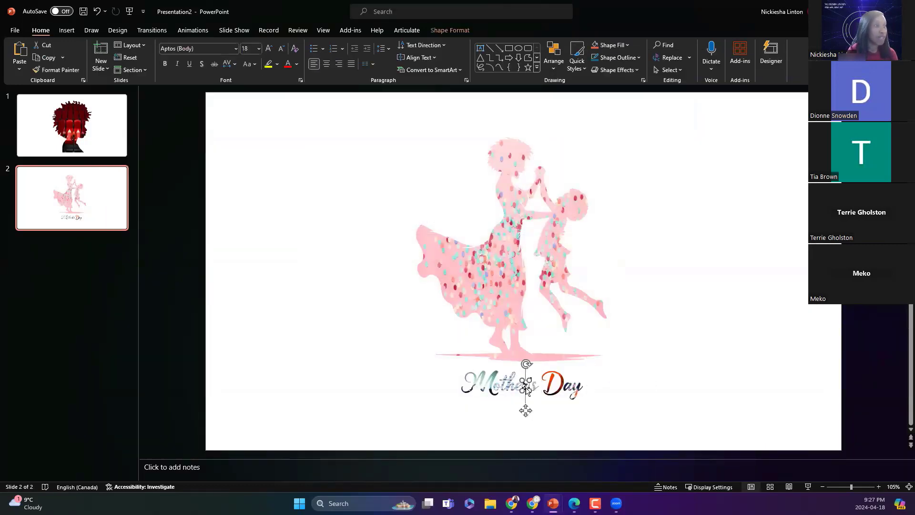
left_click(628, 46)
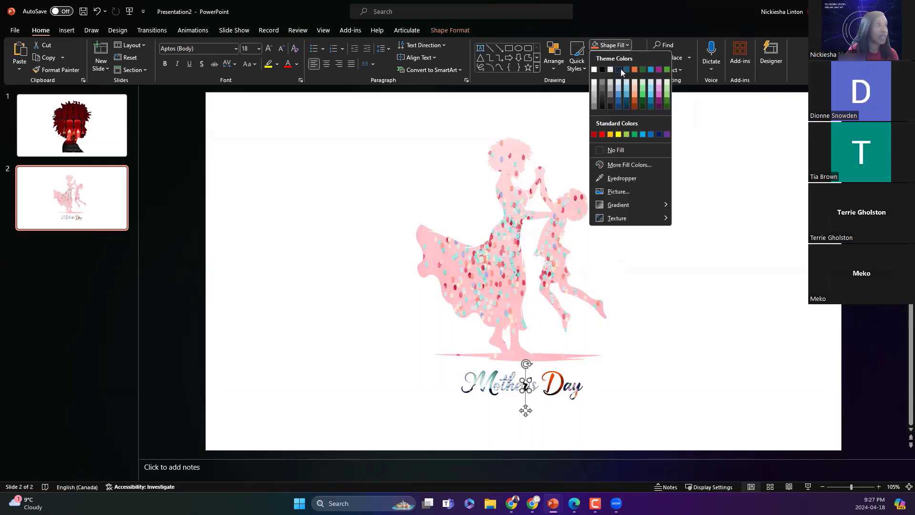
left_click(618, 191)
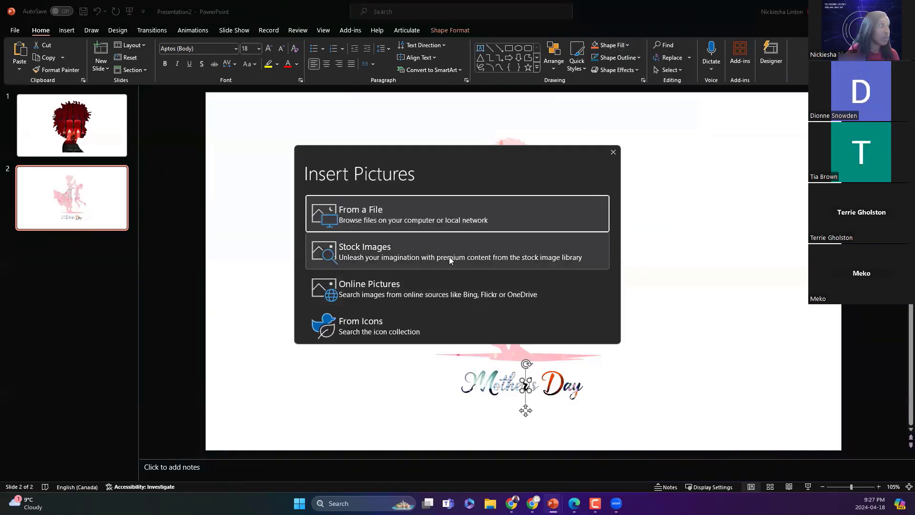
left_click(449, 256)
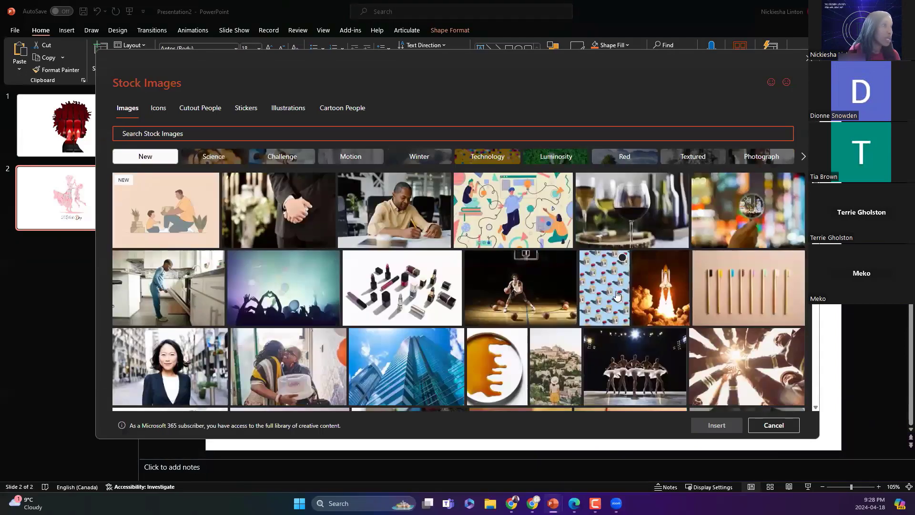
left_click(618, 296)
left_click(719, 422)
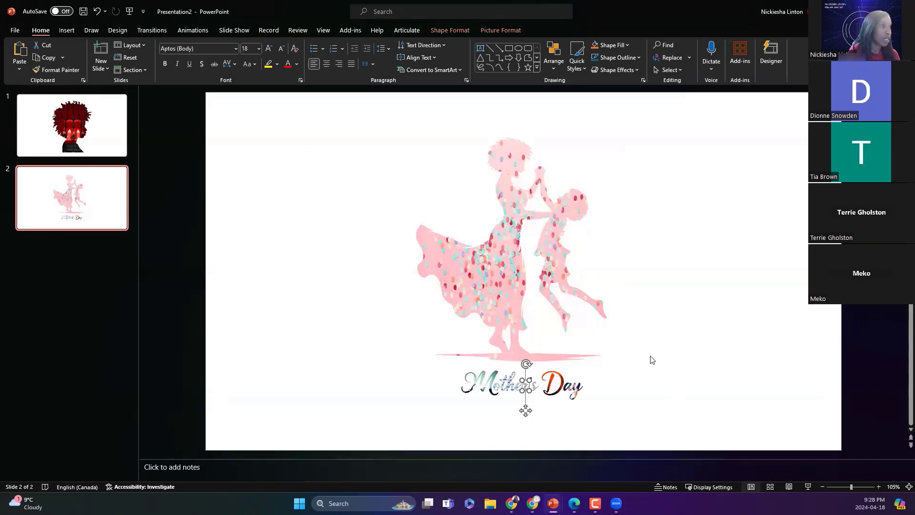
left_click(653, 360)
Fill the apostrophe of "Mother's" with the light-blue patterned stock picture and deselect the lettering
left_click(530, 380)
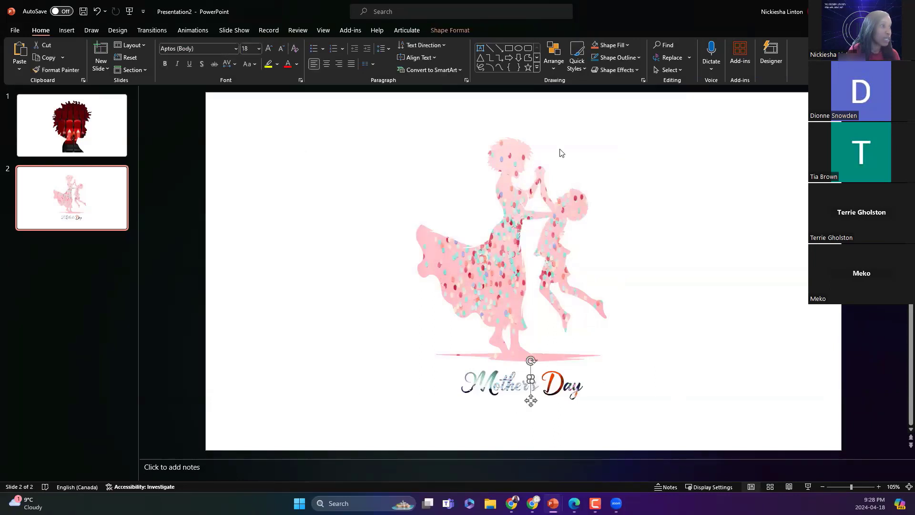
left_click(621, 47)
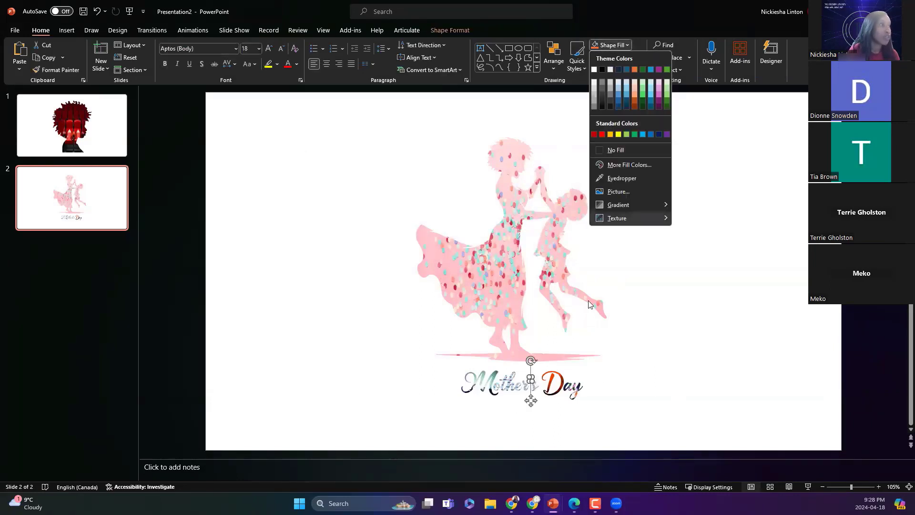
left_click(623, 192)
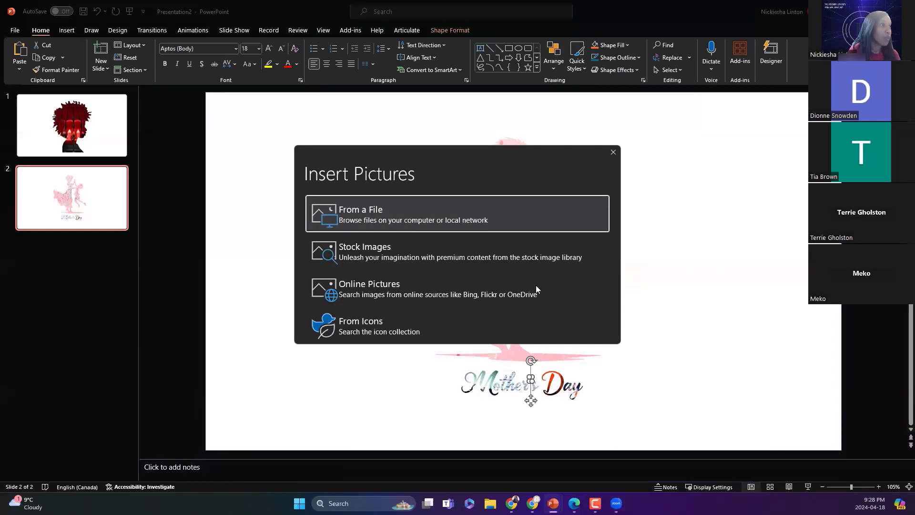
left_click(452, 250)
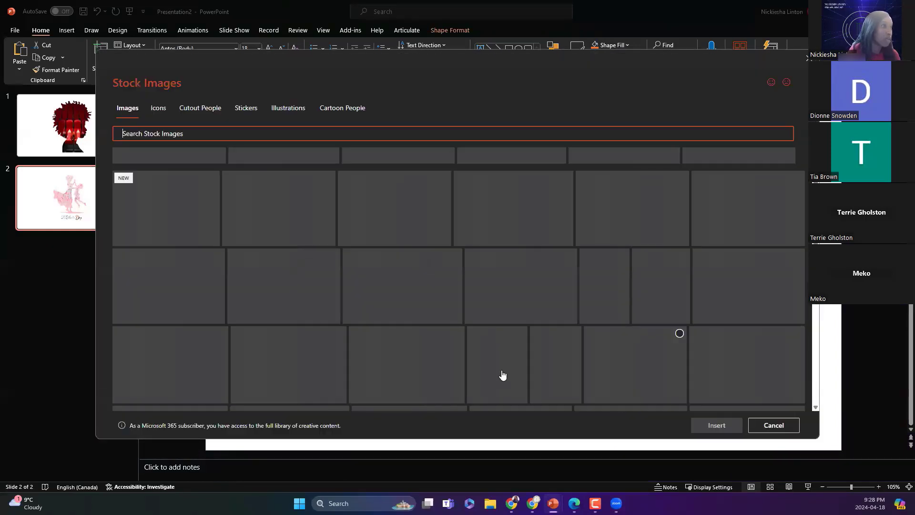
left_click(595, 317)
left_click(714, 429)
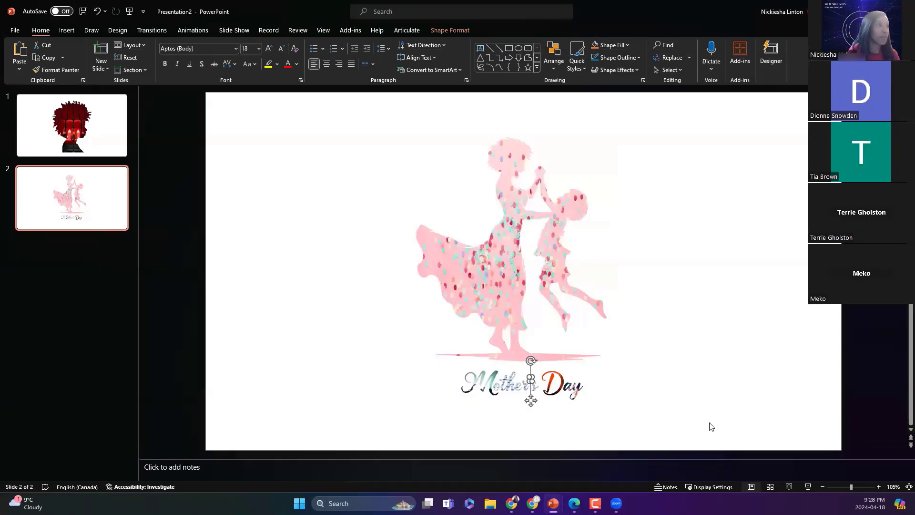
left_click(696, 373)
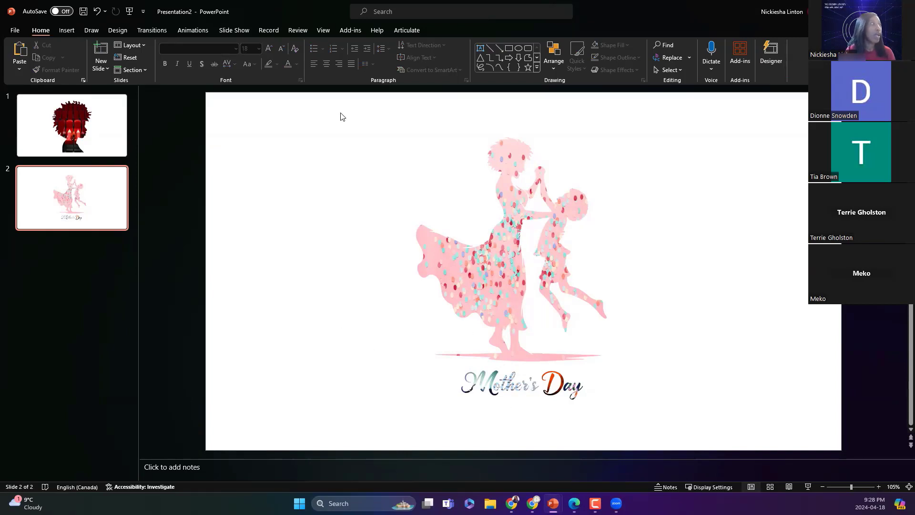
Save the presentation to this PC's Desktop as a PowerPoint file named "Davcing w son"
left_click(15, 30)
left_click(28, 176)
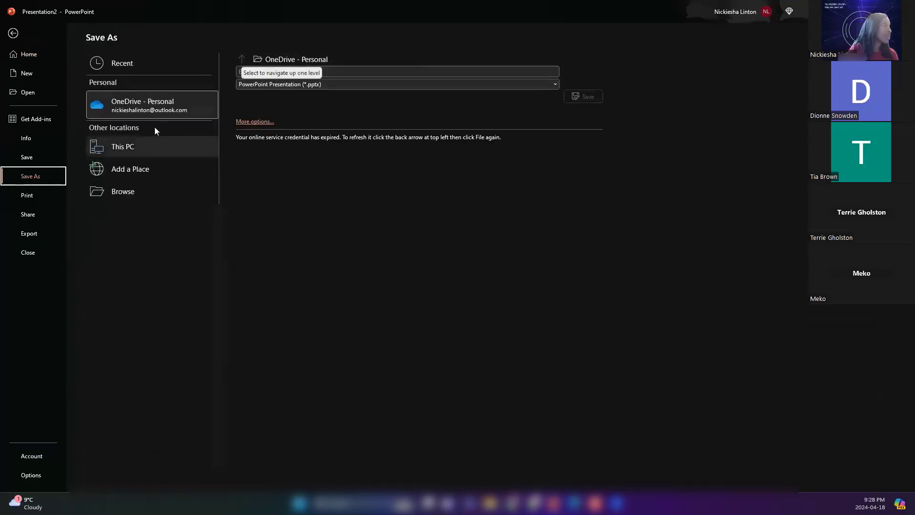
left_click(139, 145)
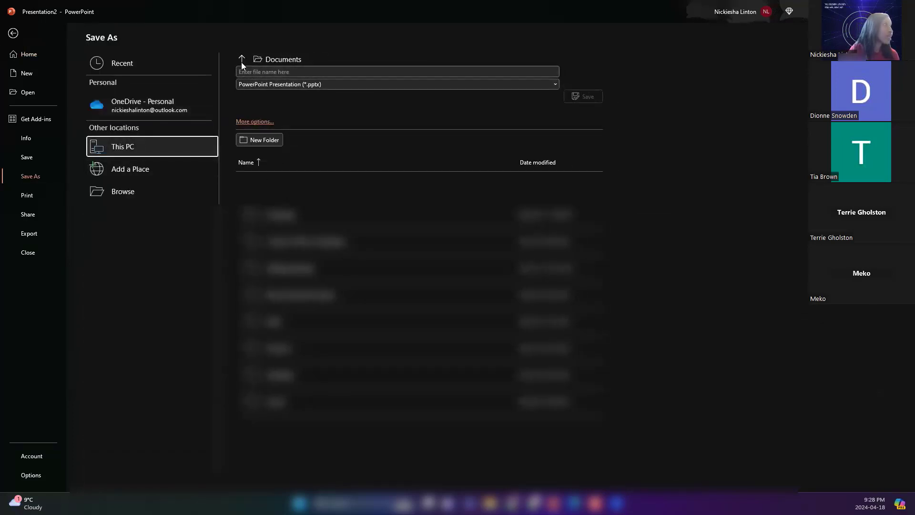
left_click(249, 72)
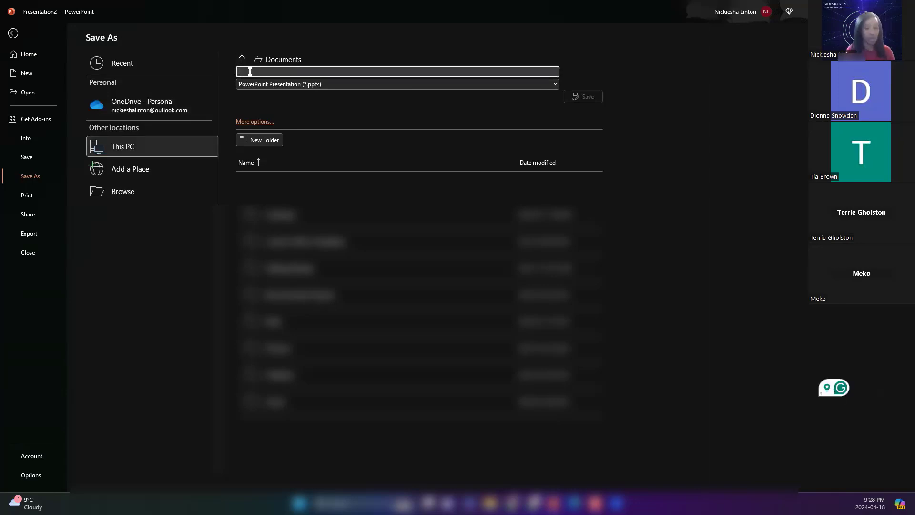
type("Davcing w son")
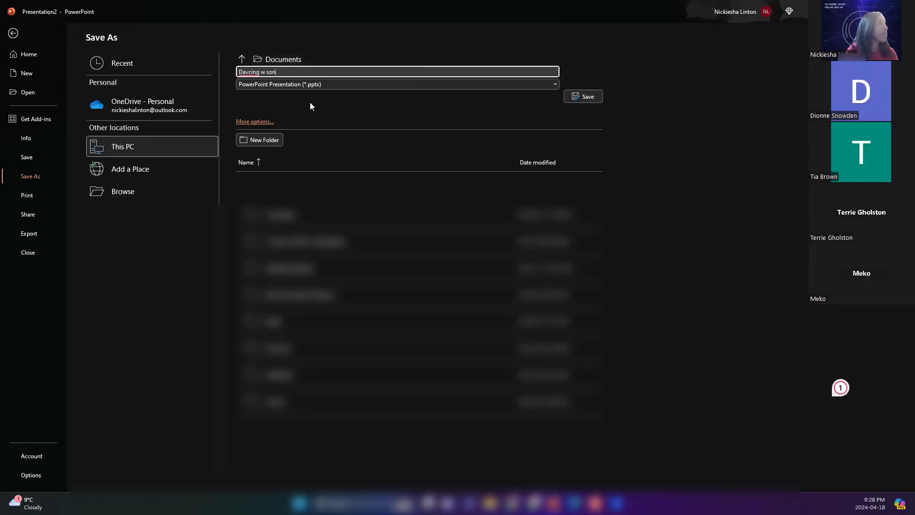
key("Return")
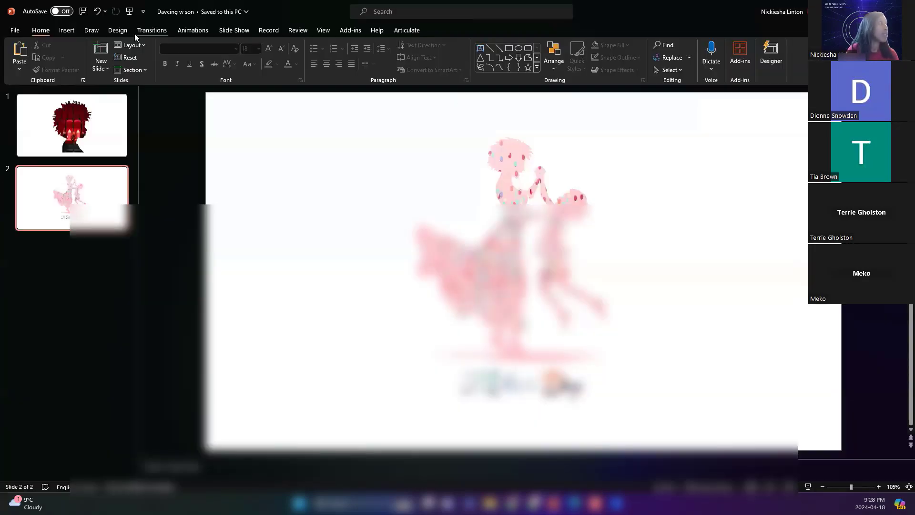
Save a PDF copy of the presentation to the Desktop under the name "Davcing w son"
left_click(15, 31)
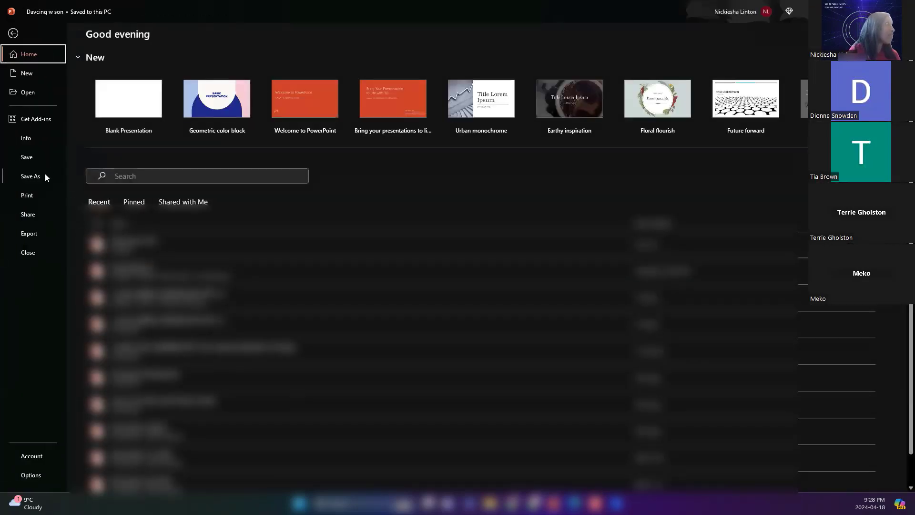
left_click(44, 174)
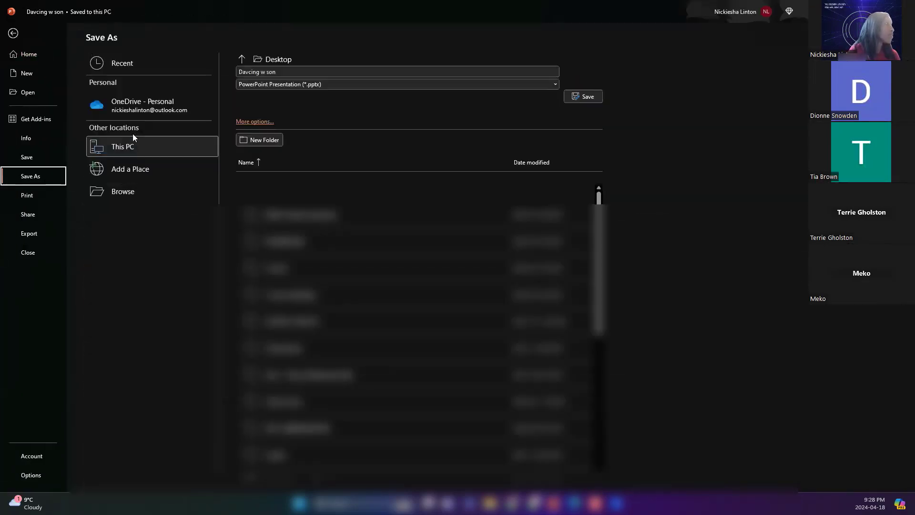
left_click(286, 85)
left_click(261, 121)
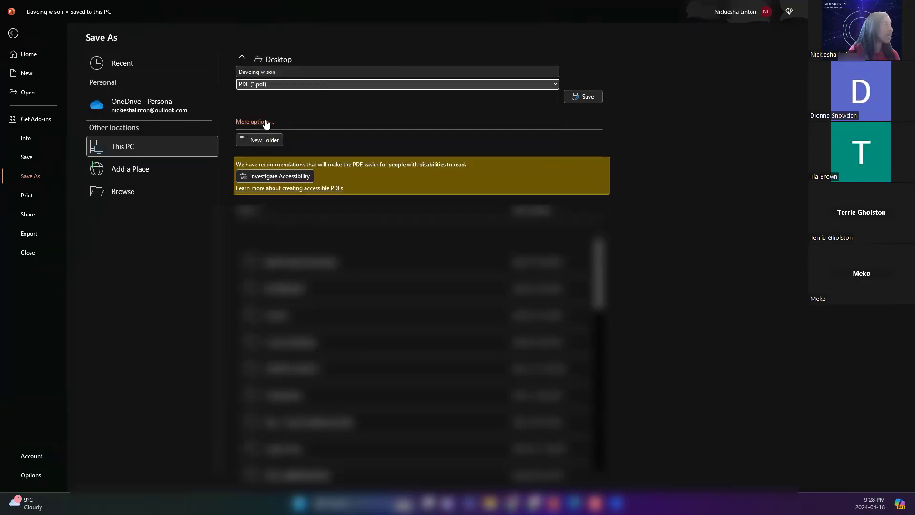
left_click(589, 96)
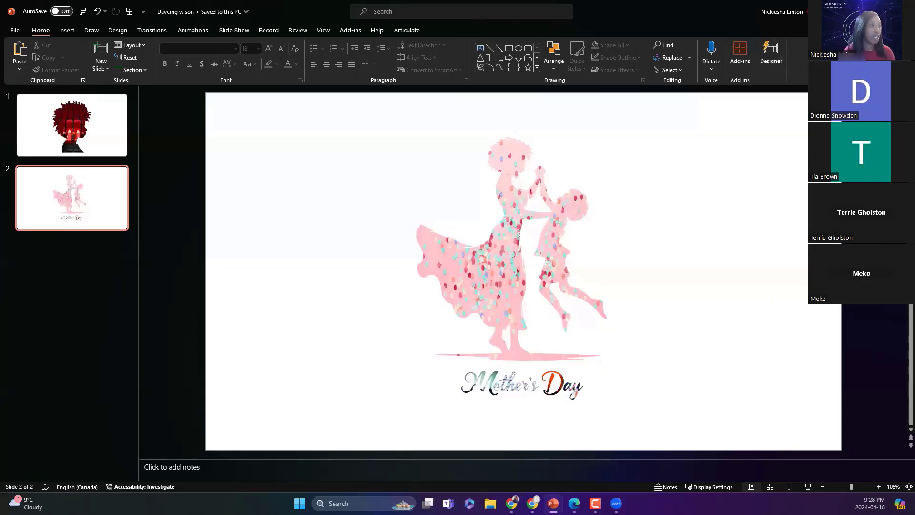
Switch to the "Dancing w son" design in Canva and add a blank second page below the black silhouette
mouse_move(533, 504)
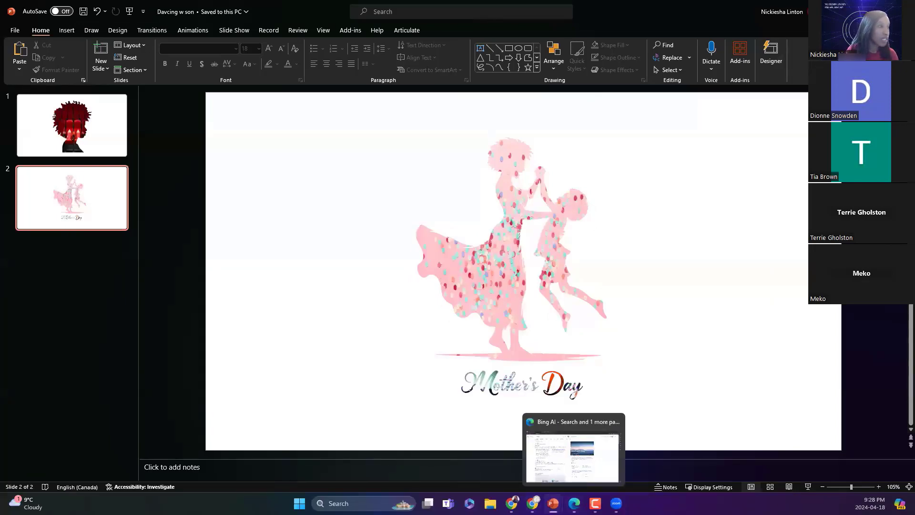
mouse_move(595, 504)
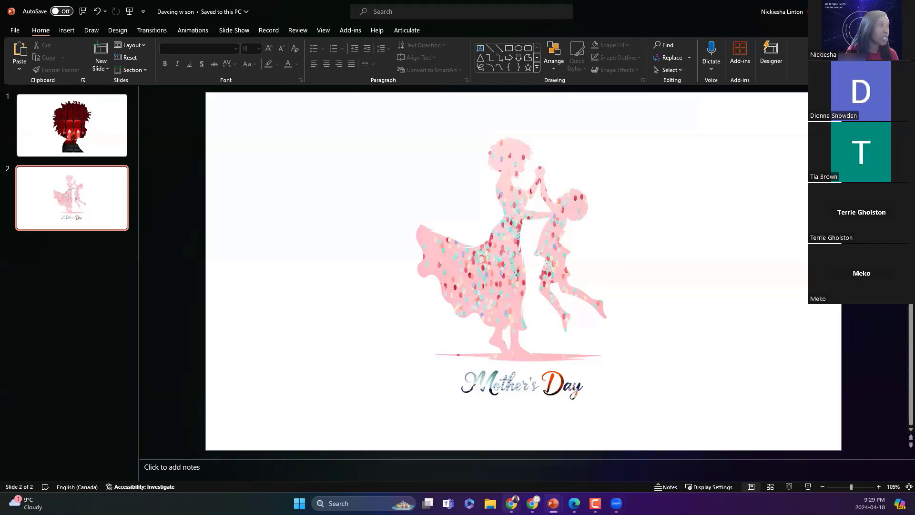
left_click(548, 452)
left_click(593, 313)
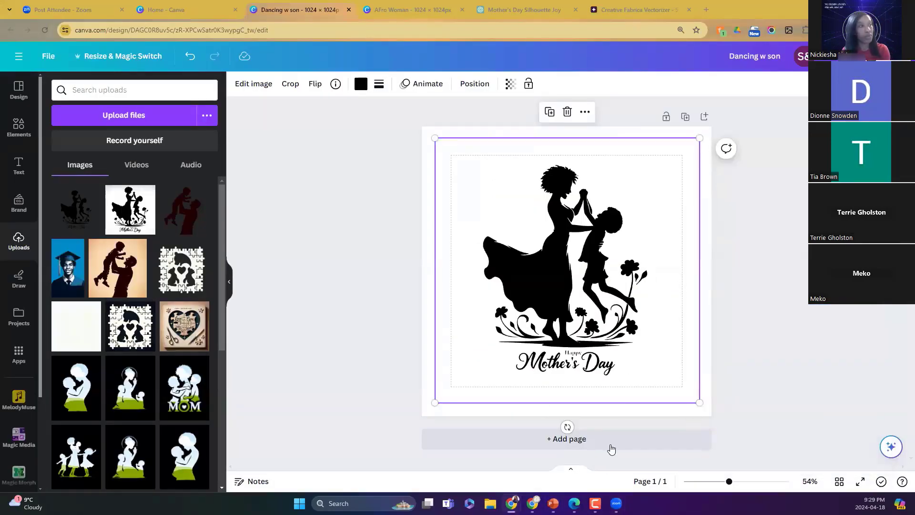
left_click(595, 438)
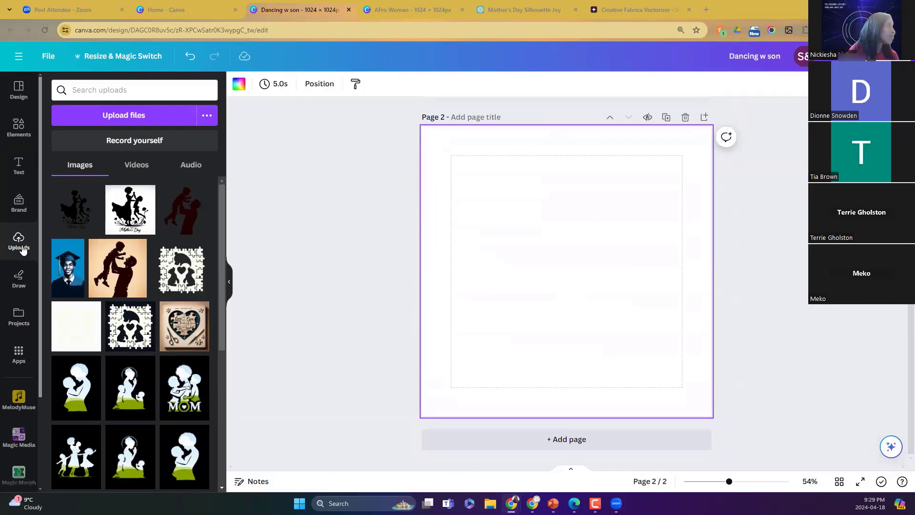
Upload the "Davcing w son" PDF from the Desktop and place its mother-and-son page on the blank second page
left_click(137, 122)
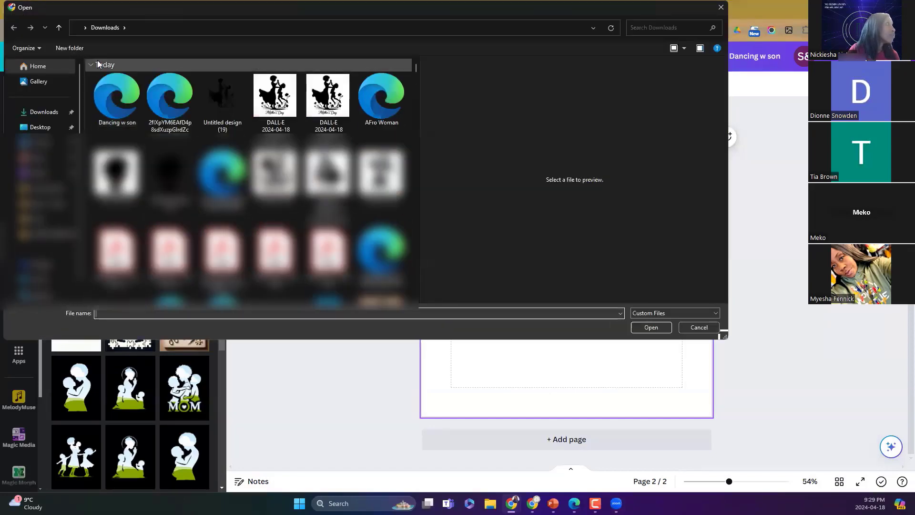
left_click(47, 127)
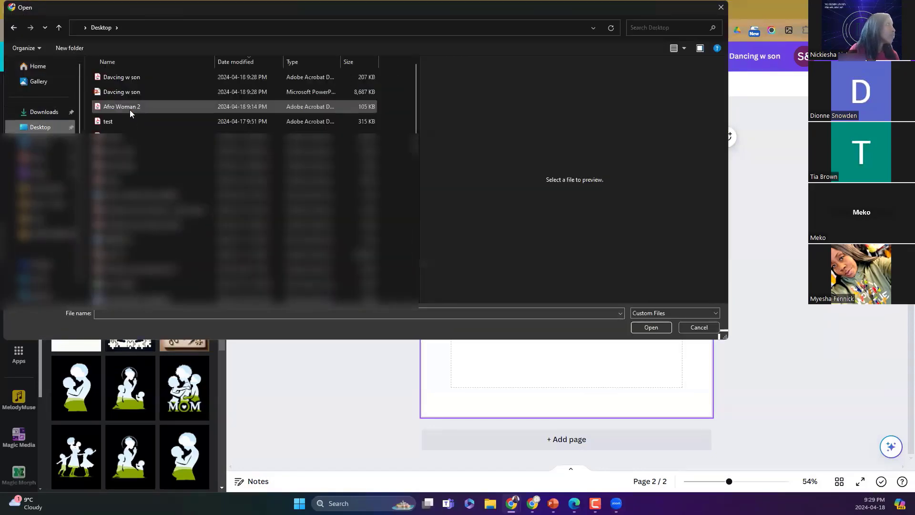
double_click(126, 77)
left_click(176, 185)
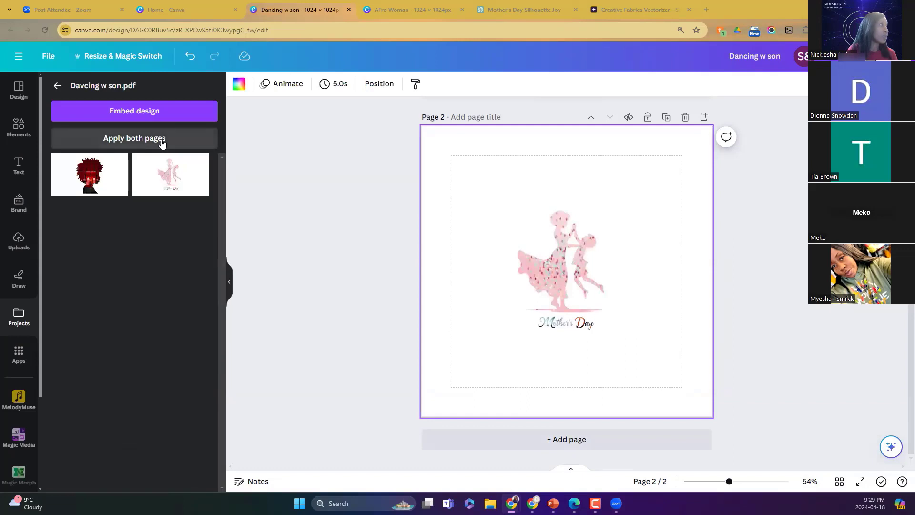
left_click(157, 142)
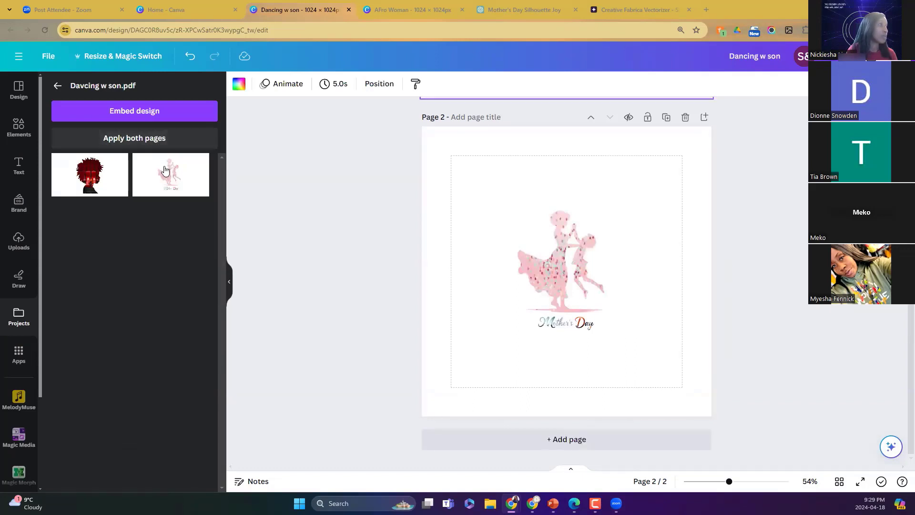
Select the mother-and-son artwork together with its Mother's Day lettering and enlarge everything proportionally to fill most of page 2
left_click_drag(478, 186, 622, 356)
left_click_drag(606, 216, 647, 151)
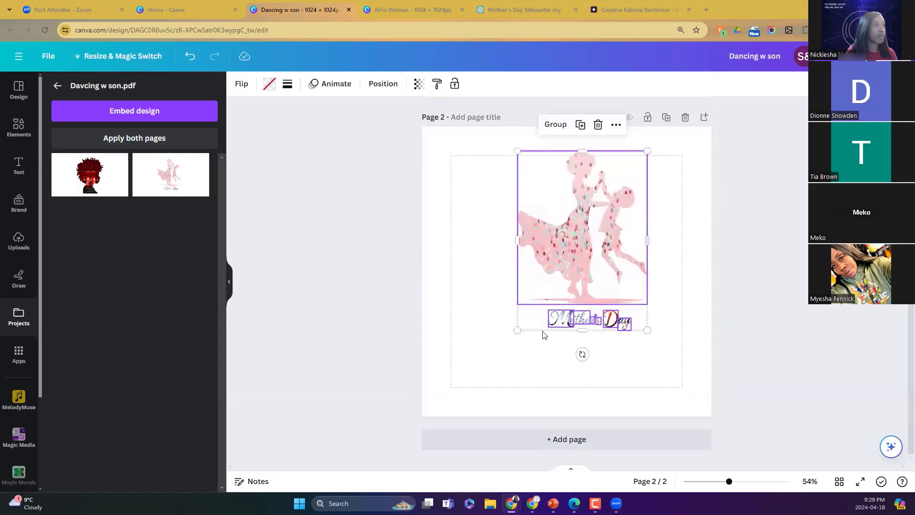
left_click_drag(517, 330, 429, 382)
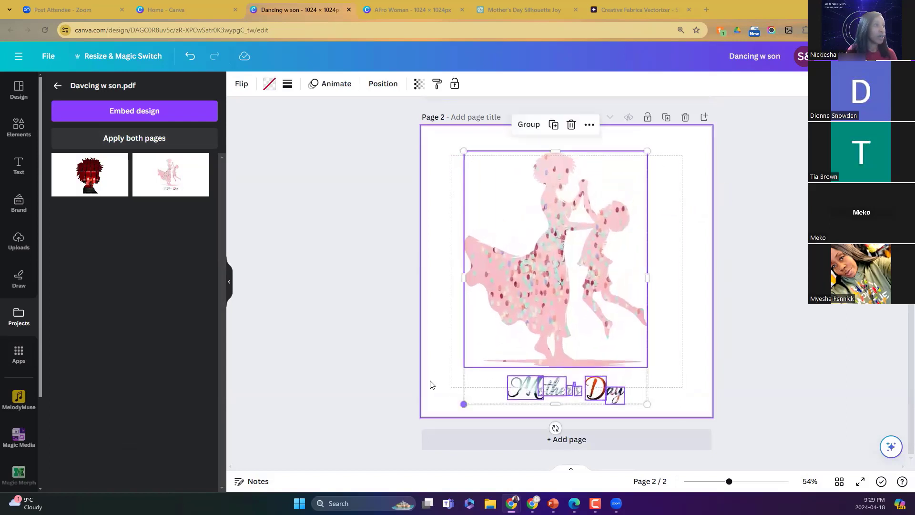
left_click(680, 357)
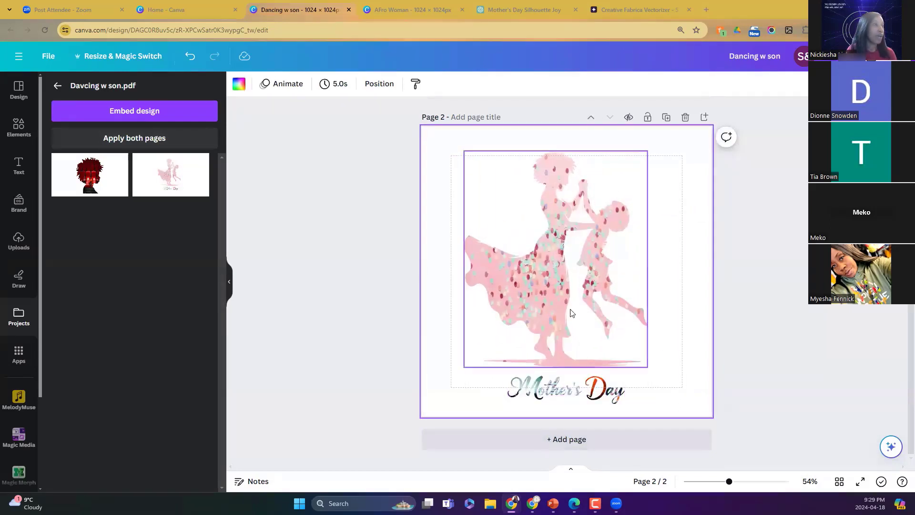
Fill the mother-and-son silhouette and the Mother's Day letter frames with the flower-field photo from the recently used elements
left_click(19, 134)
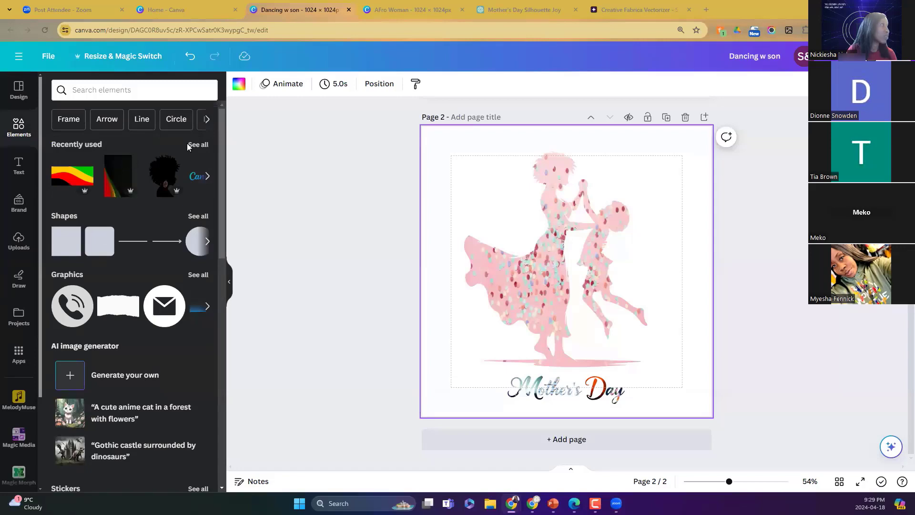
left_click(196, 145)
left_click_drag(151, 299, 525, 268)
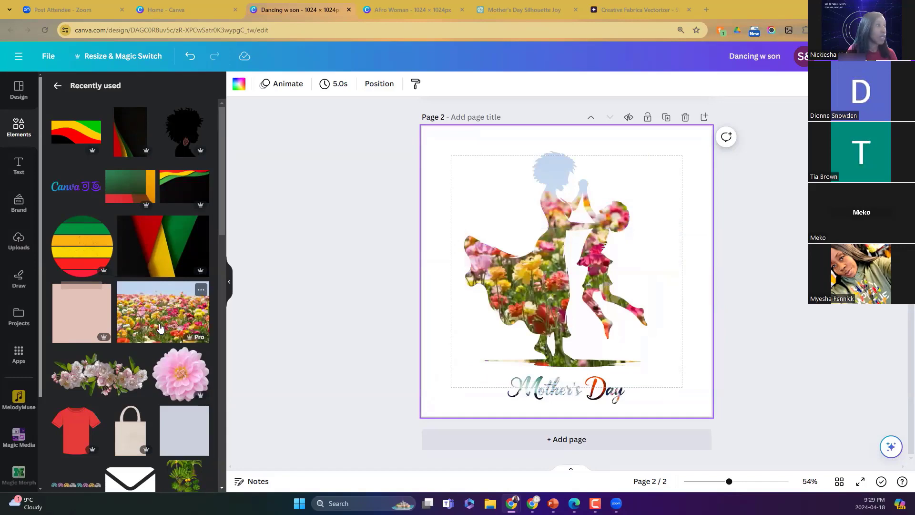
left_click_drag(167, 329, 329, 401)
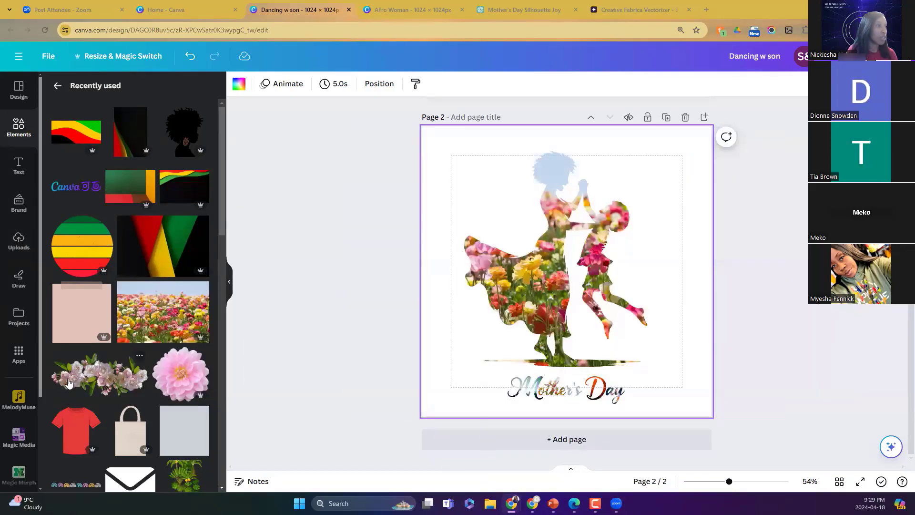
left_click_drag(164, 327, 362, 395)
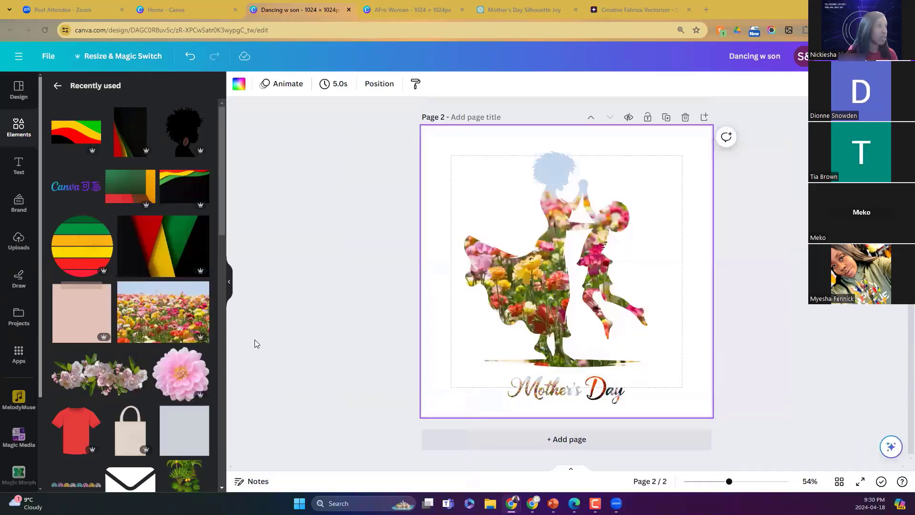
left_click_drag(181, 314, 605, 392)
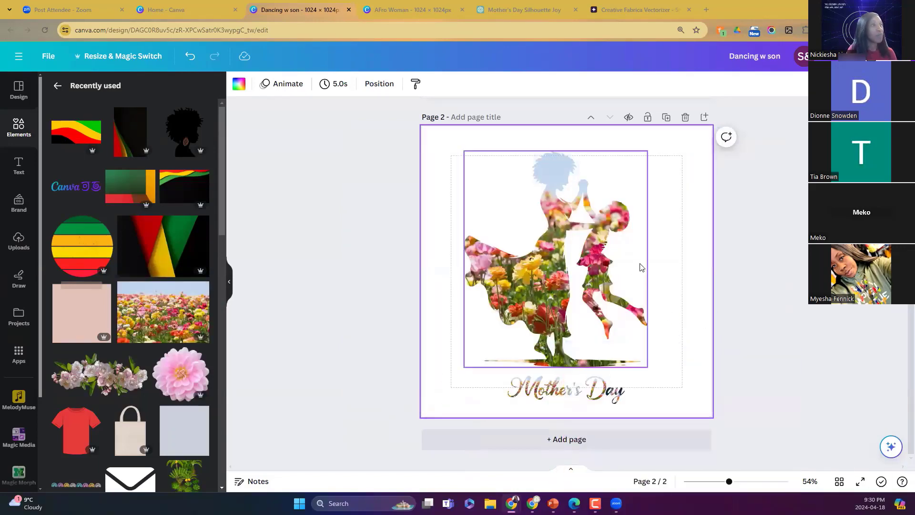
left_click(576, 257)
left_click(677, 273)
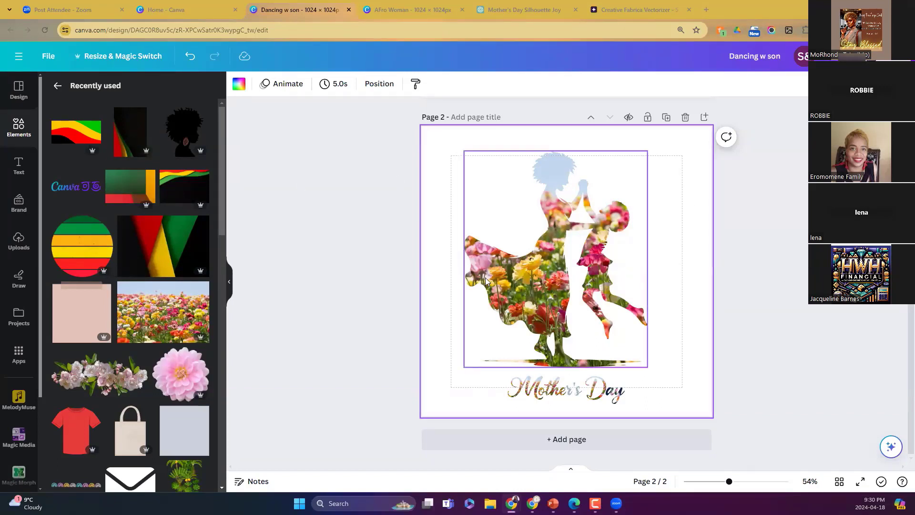
Delete only the flower-field image from the mother-and-son silhouette, keeping its frame
left_click(527, 283)
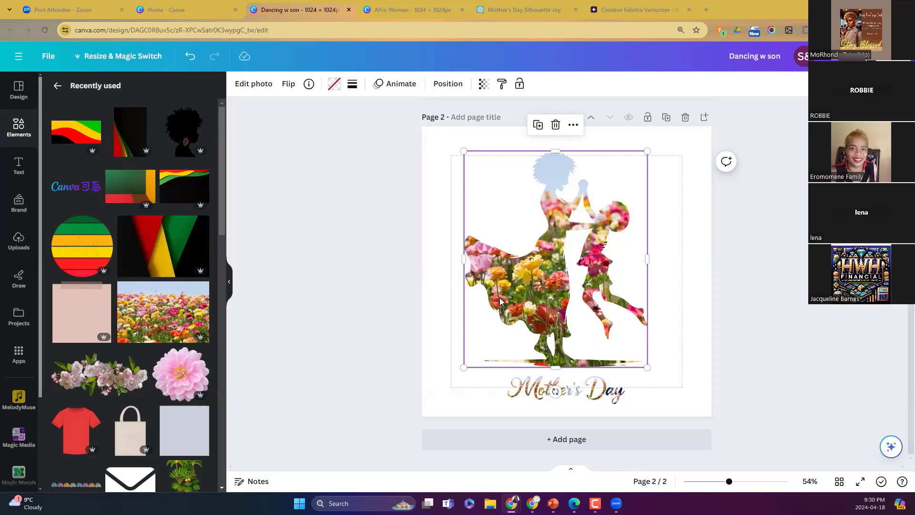
left_click(666, 399)
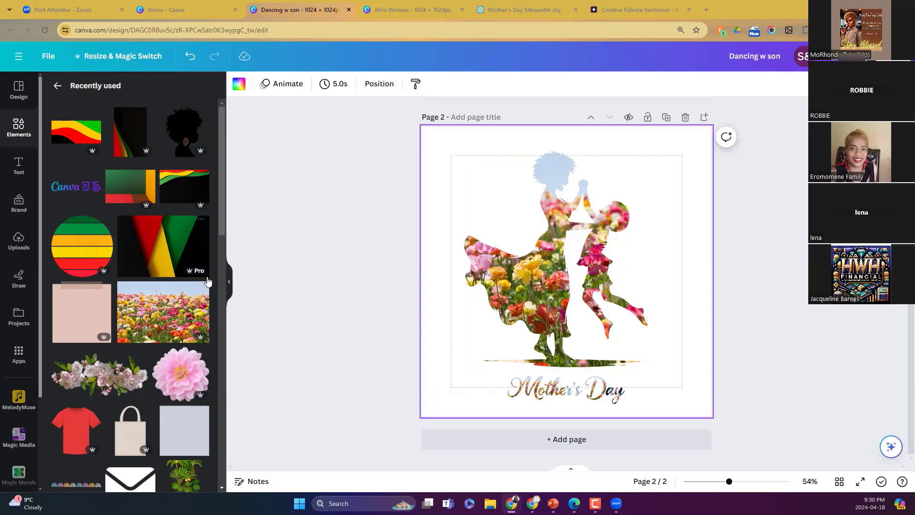
left_click(546, 285)
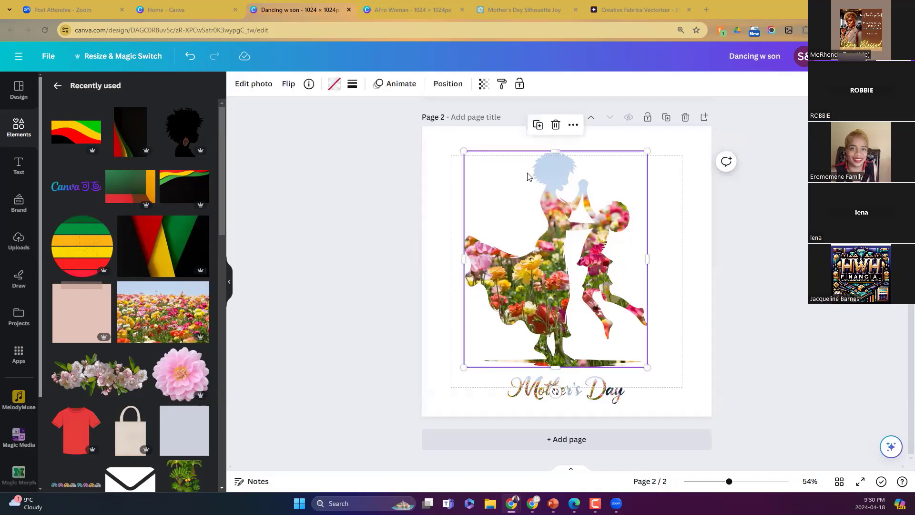
left_click(556, 125)
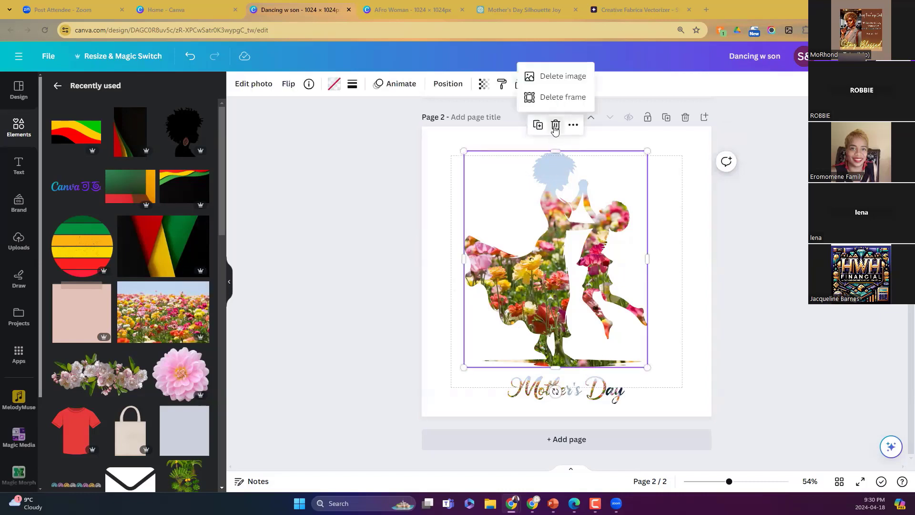
left_click(562, 76)
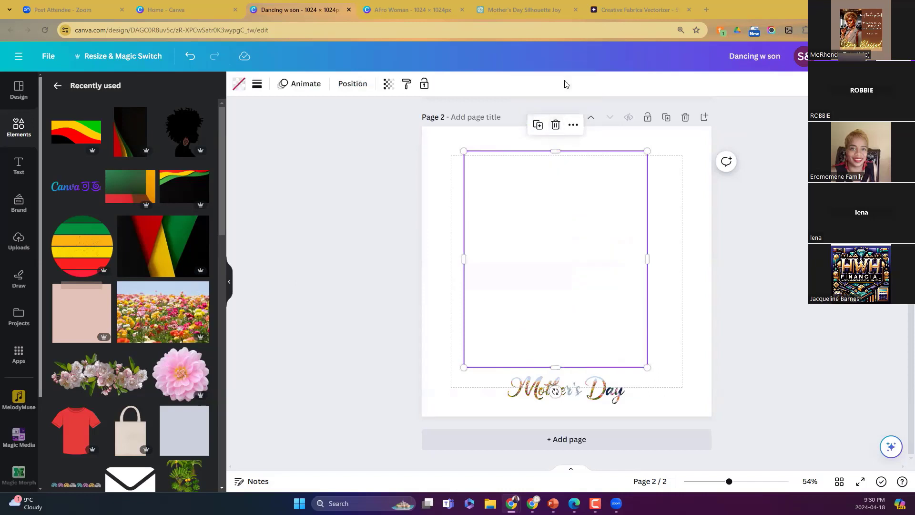
left_click(673, 276)
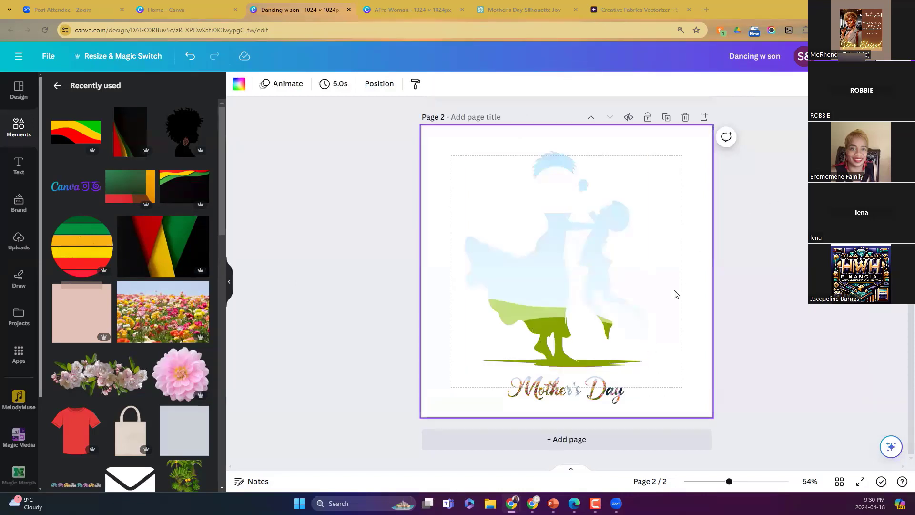
Fill the empty mother-and-son frame with the black background image that has red, yellow and green diagonal bands
scroll(674, 294, "up", 4)
scroll(675, 293, "down", 4)
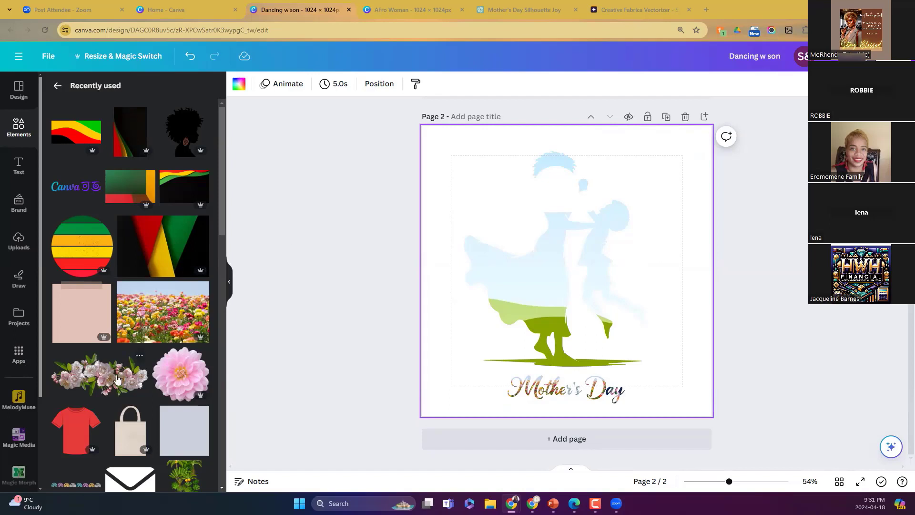
left_click_drag(90, 248, 490, 313)
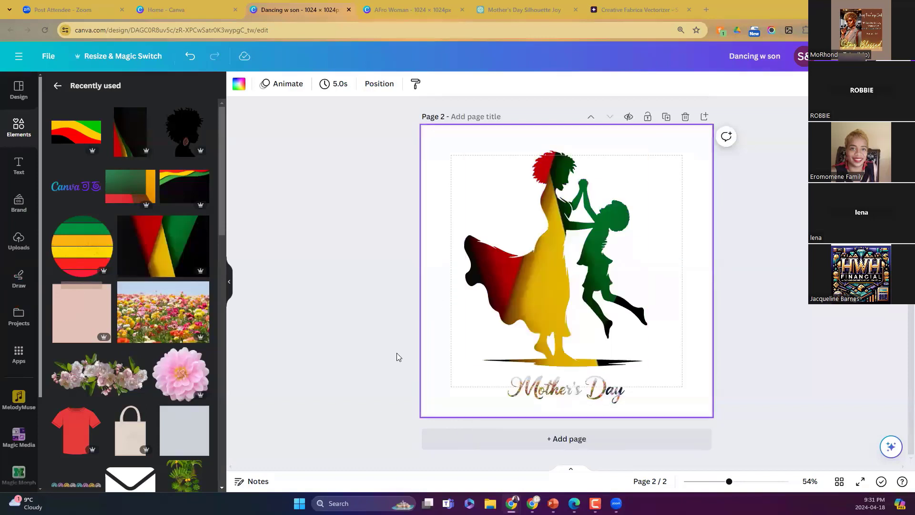